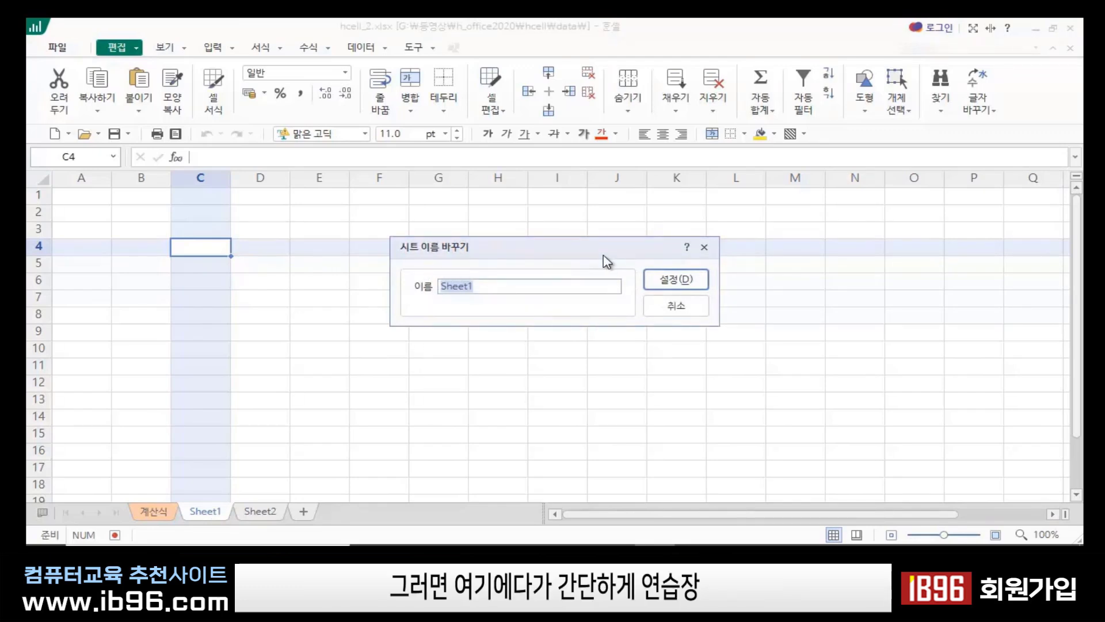
- Rename Sheet1 as 연습장
text(연습장)
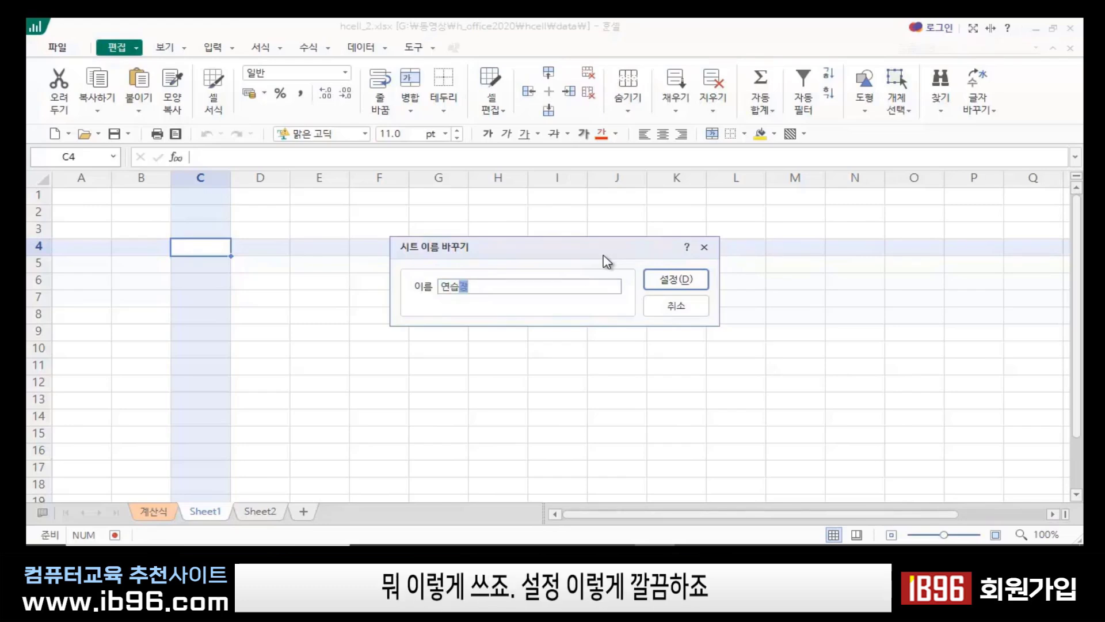
click(678, 281)
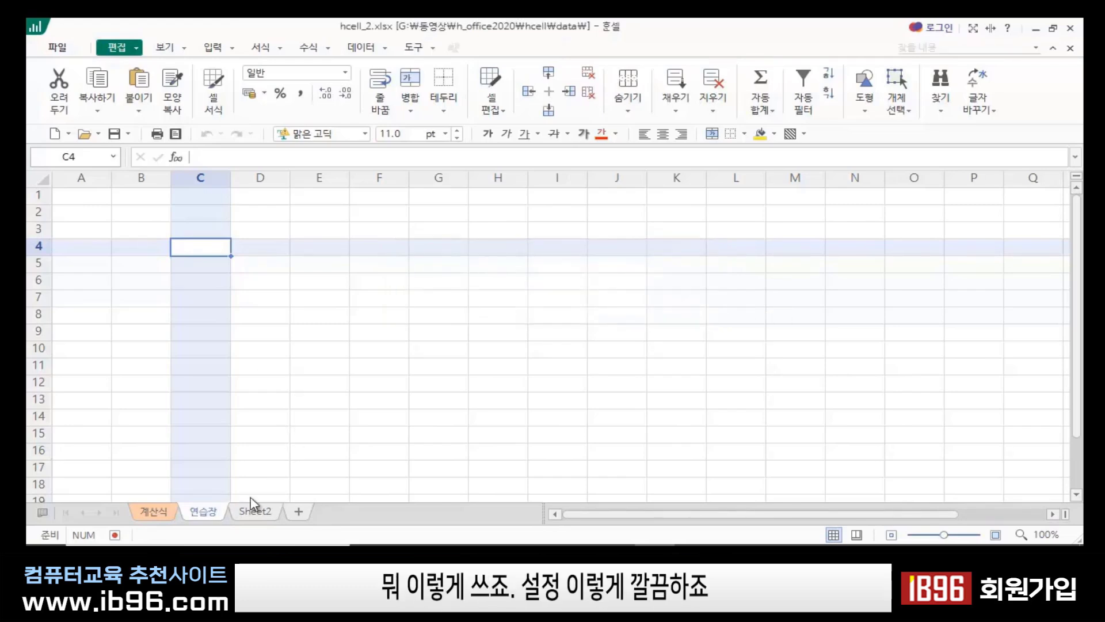
- Enter the headings 기본급, 식비 and 교통비 in cells B3 to D3
click(995, 534)
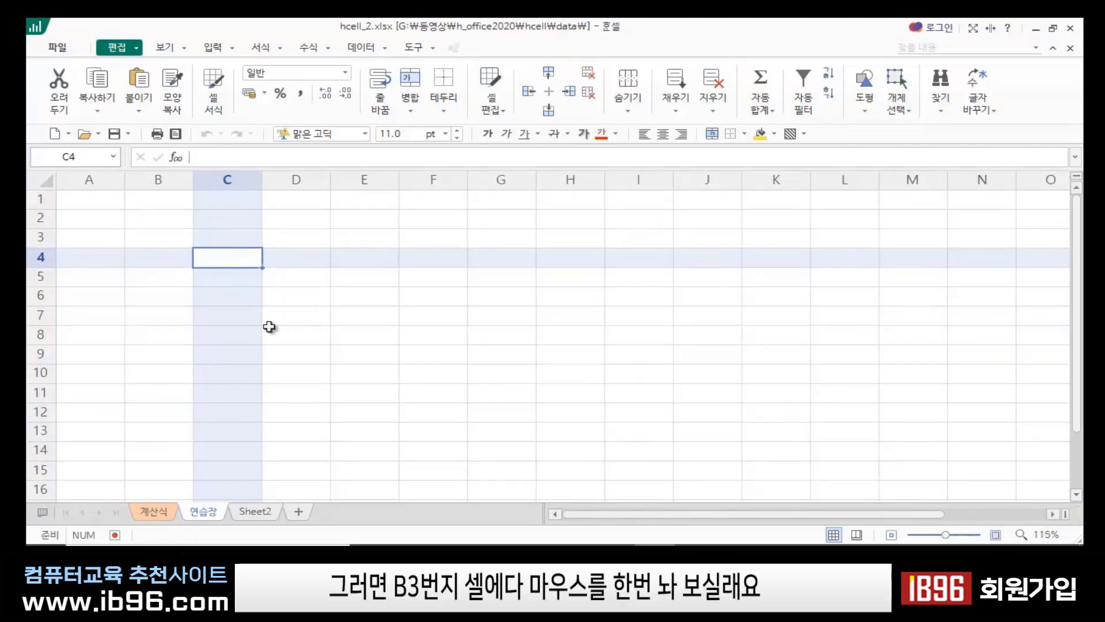
click(144, 240)
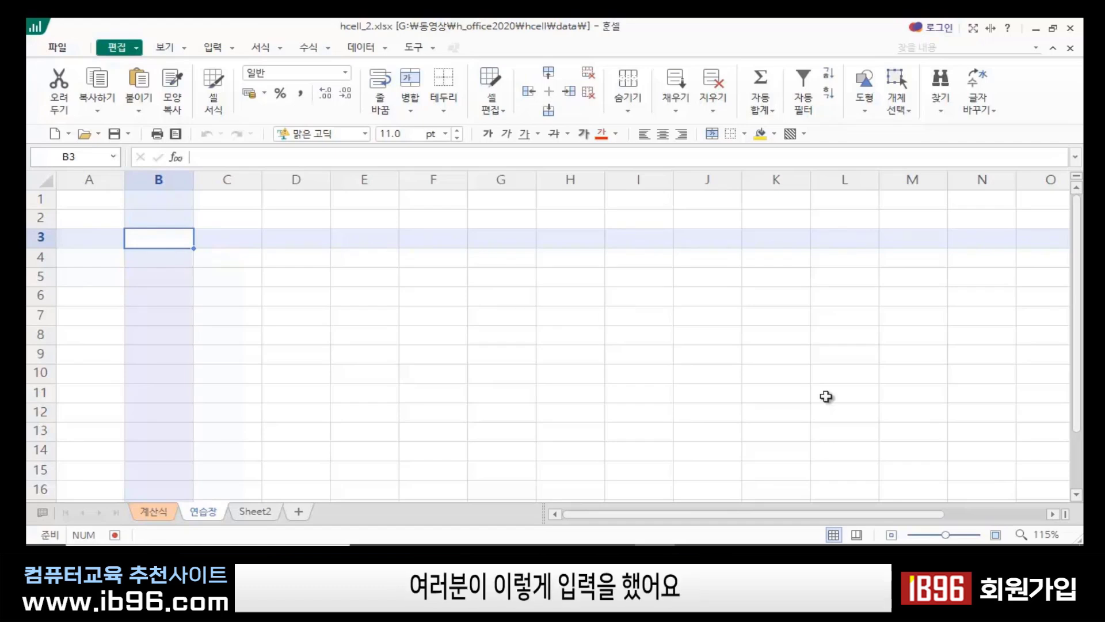
text(기본급)
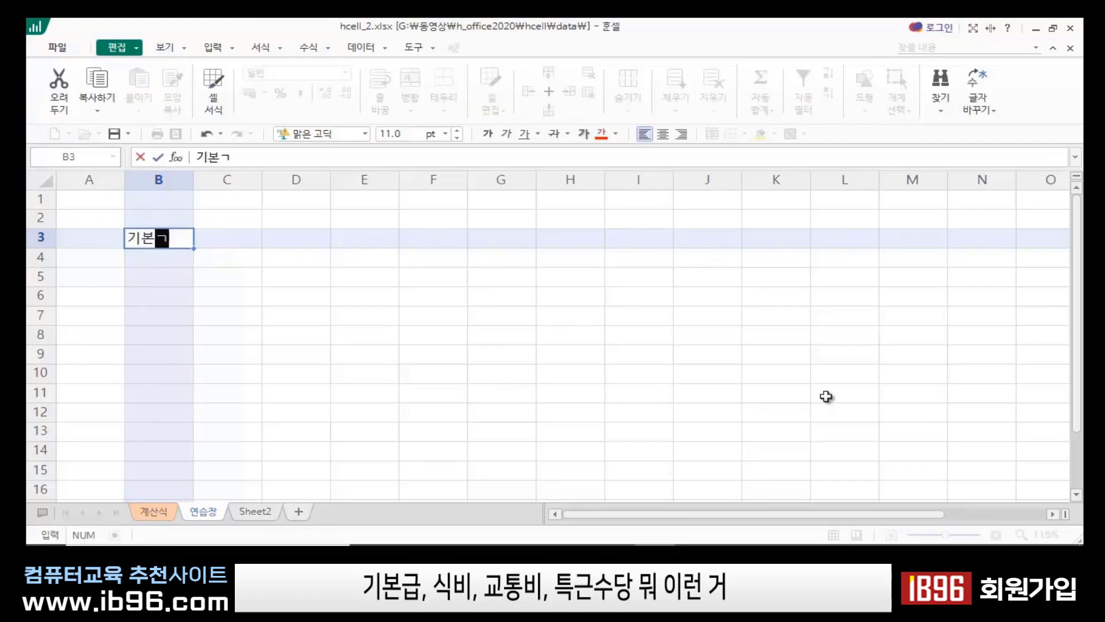
key(Tab)
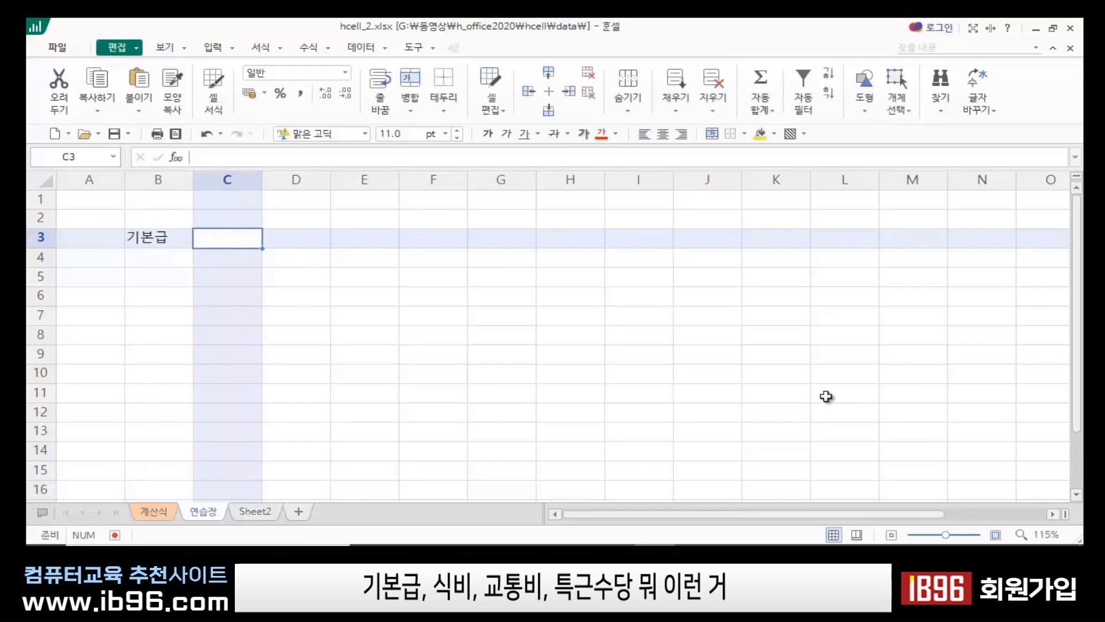
text(식비)
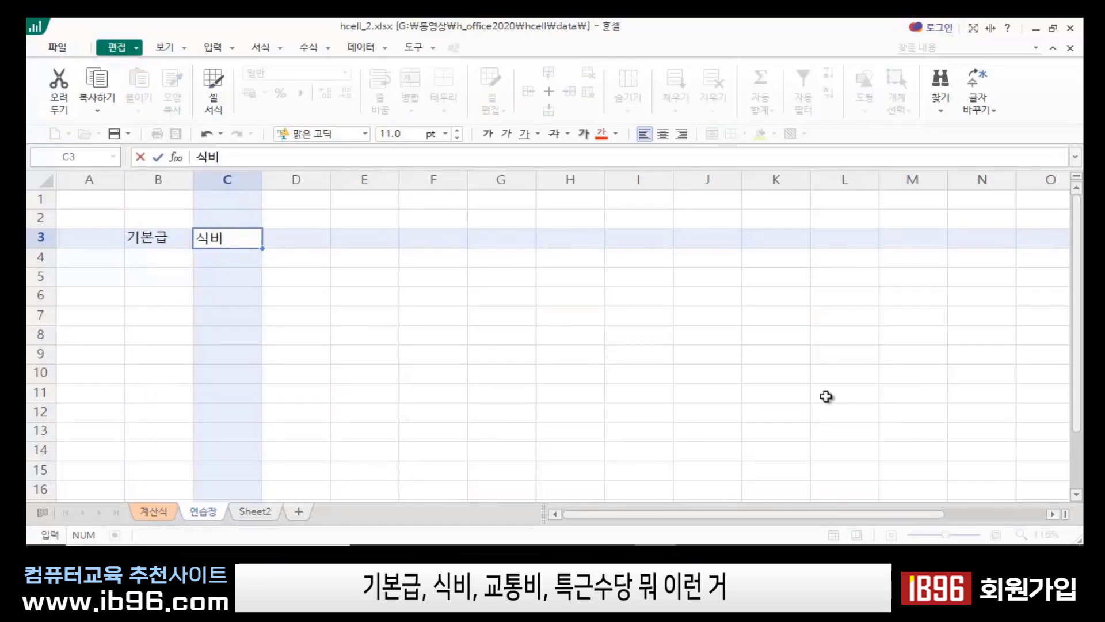
key(Tab)
text(교통비)
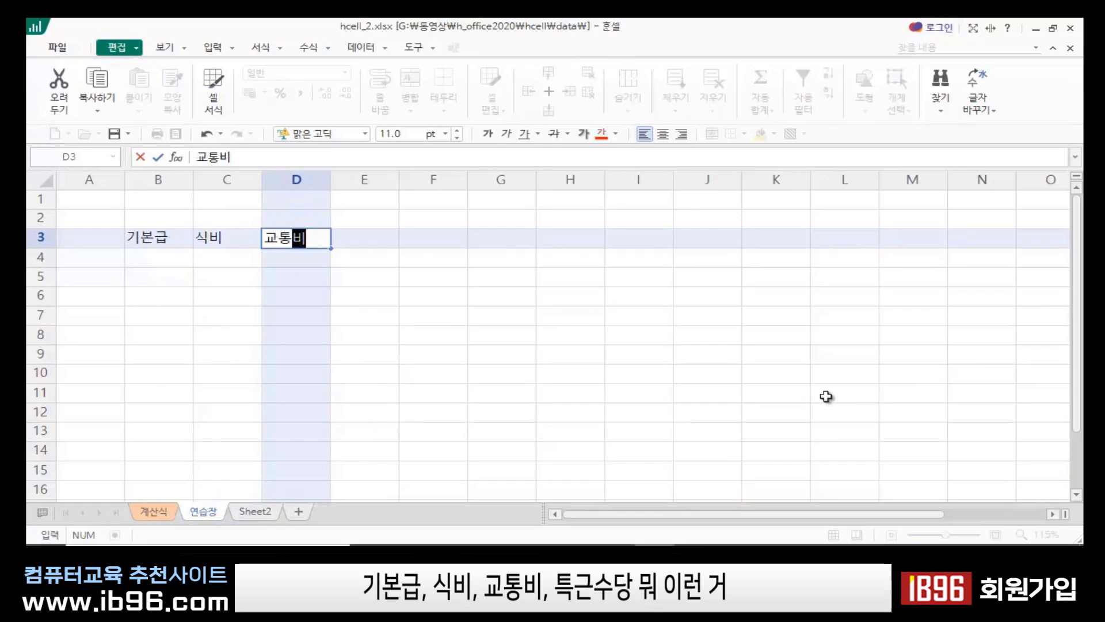
key(Tab)
- Add the headings 특근수당 in cell E3 and 총수령액 in cell F3
text(특수)
key(BackSpace)
key(BackSpace)
text(ㅡㄴ수)
key(BackSpace)
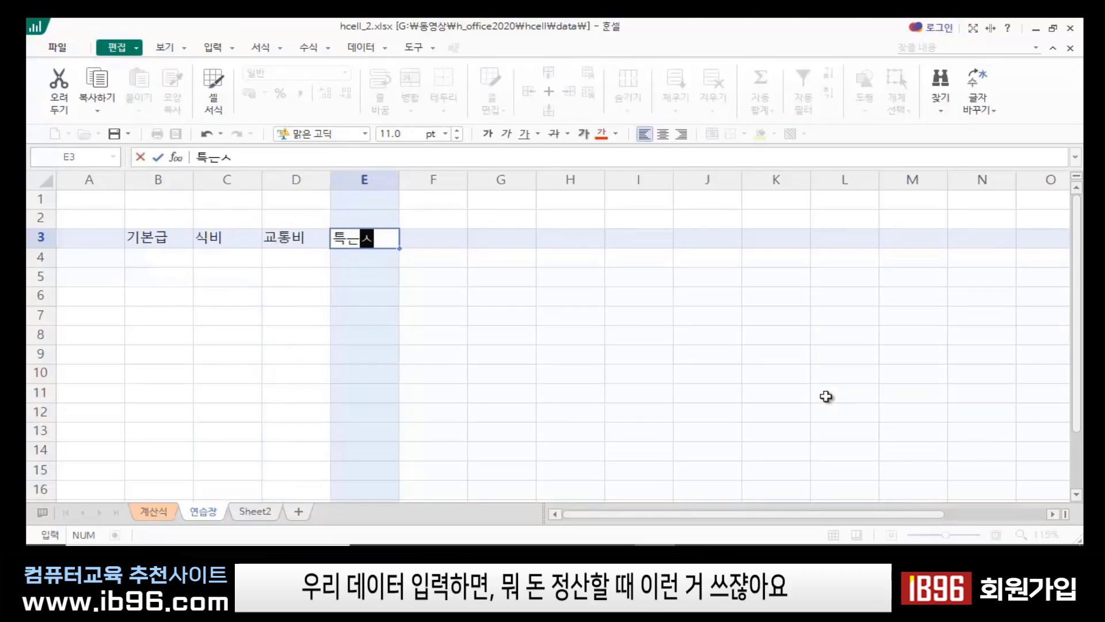
text(당)
key(Return)
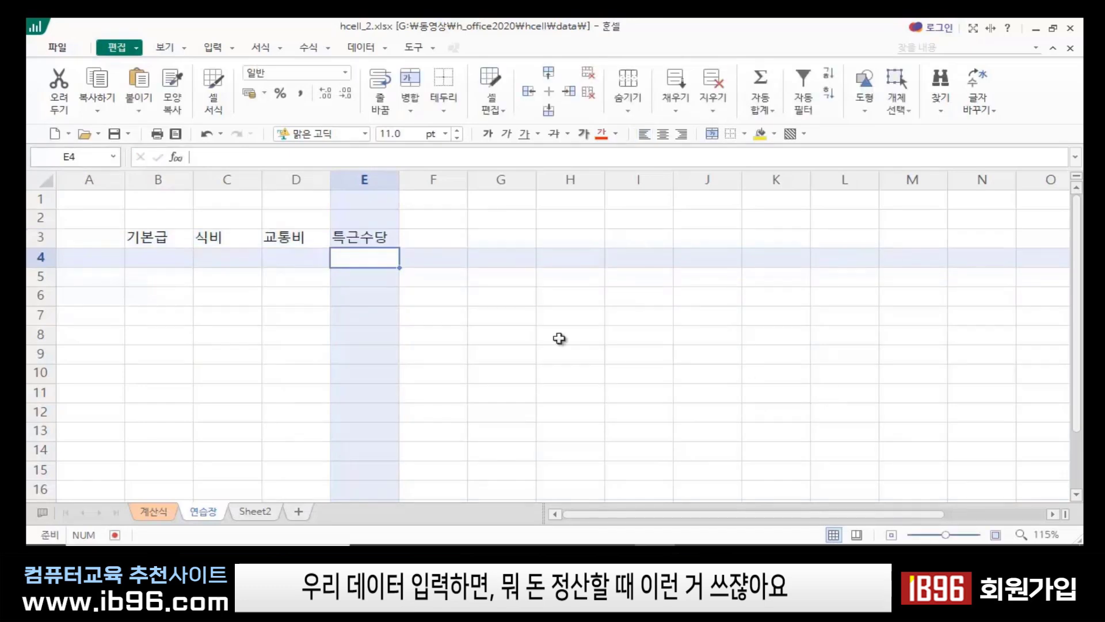
click(451, 243)
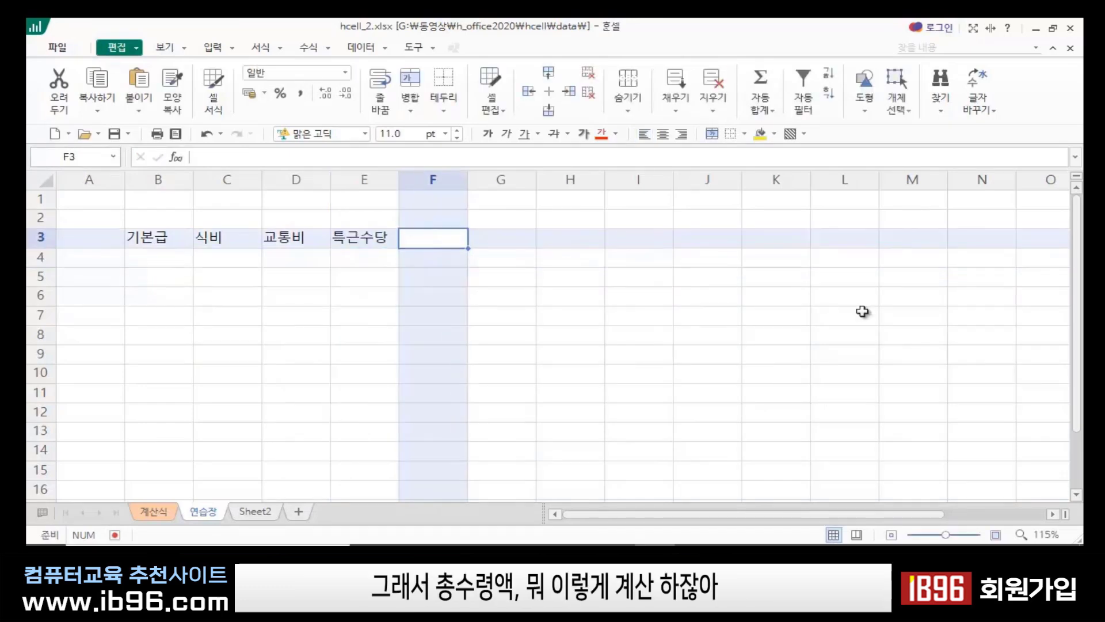
text(총수령액)
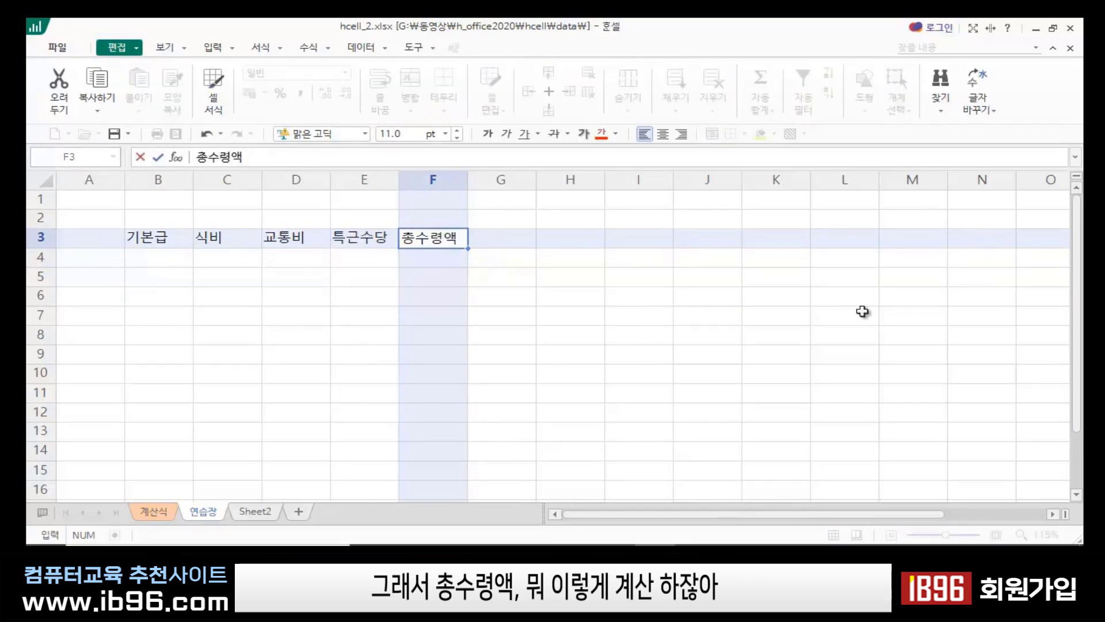
key(Return)
- Fill in row 4 under the headings with 2500000 in B4, 200000 in C4, 100000 in D4 and 1000000 in E4
click(343, 265)
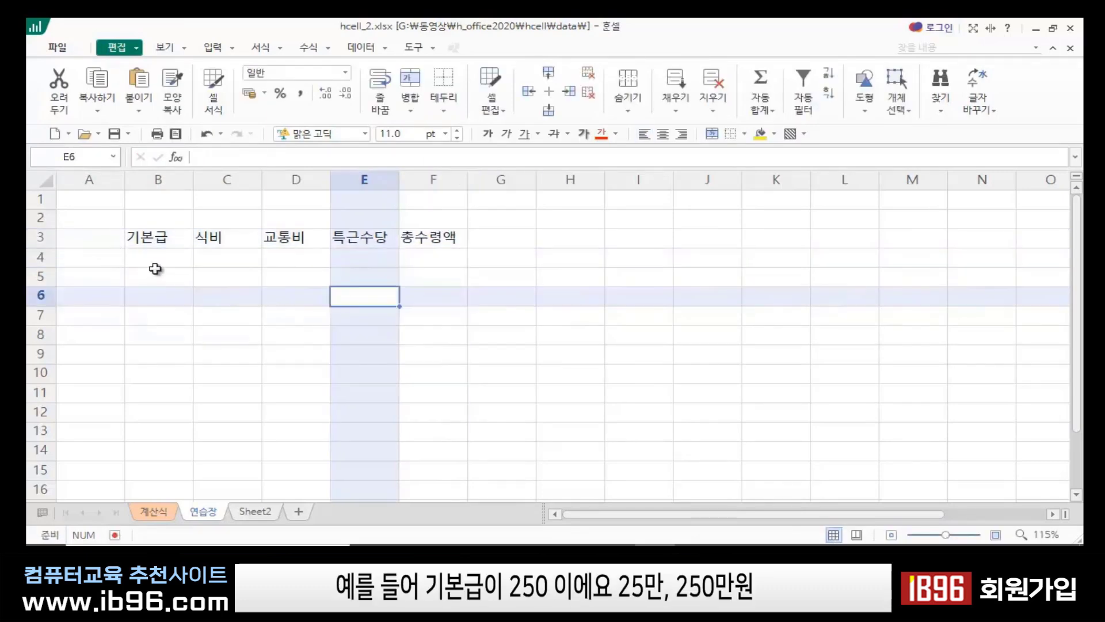
click(173, 257)
text(2500000)
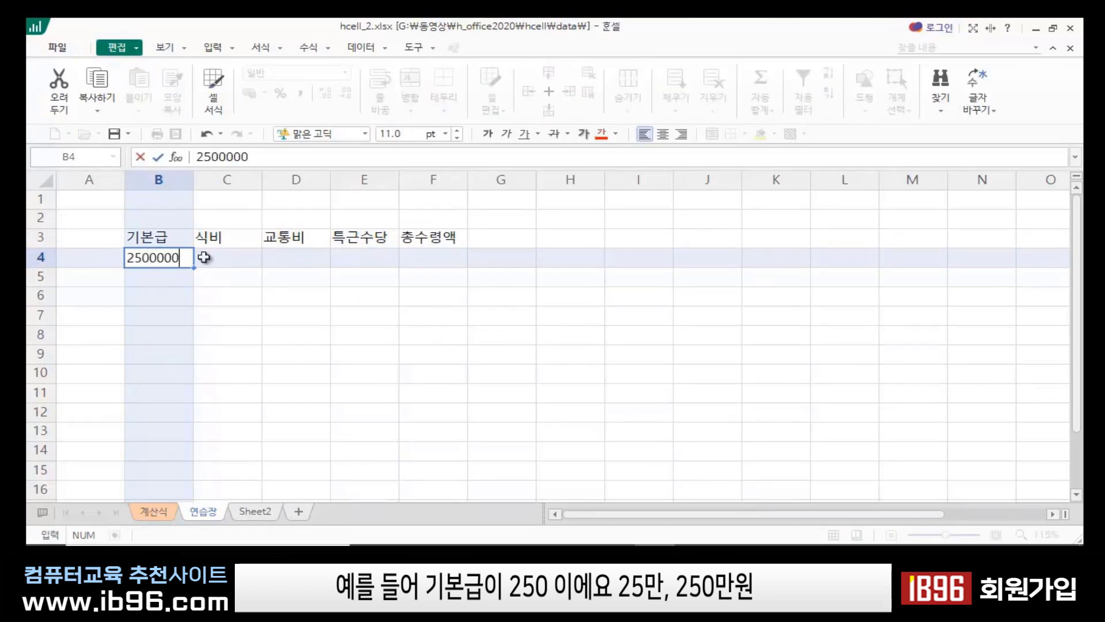
click(204, 257)
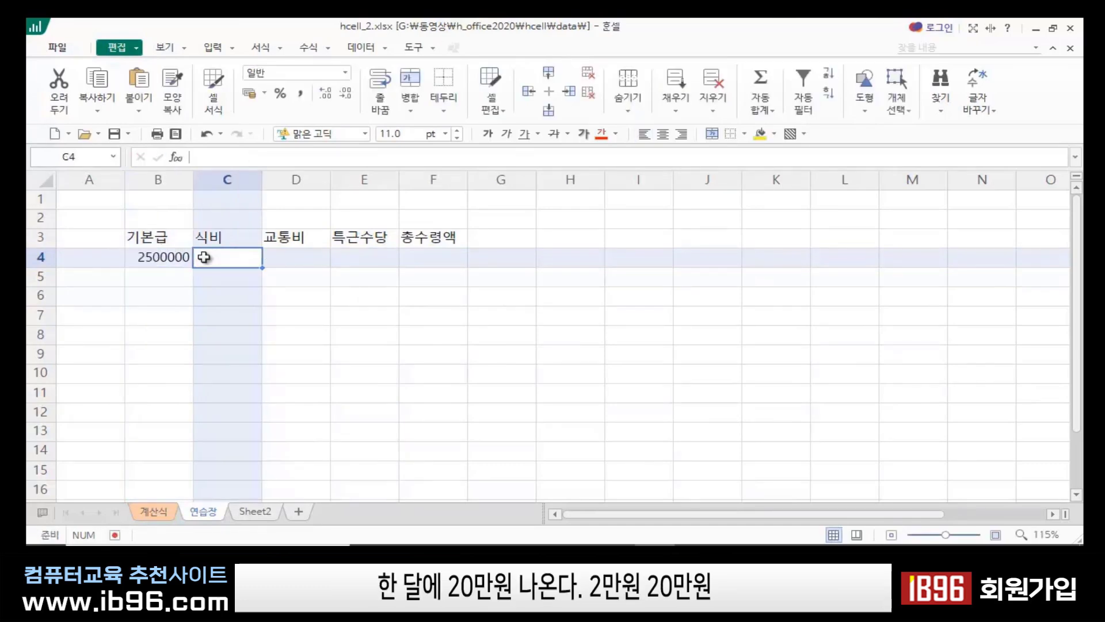
text(200000)
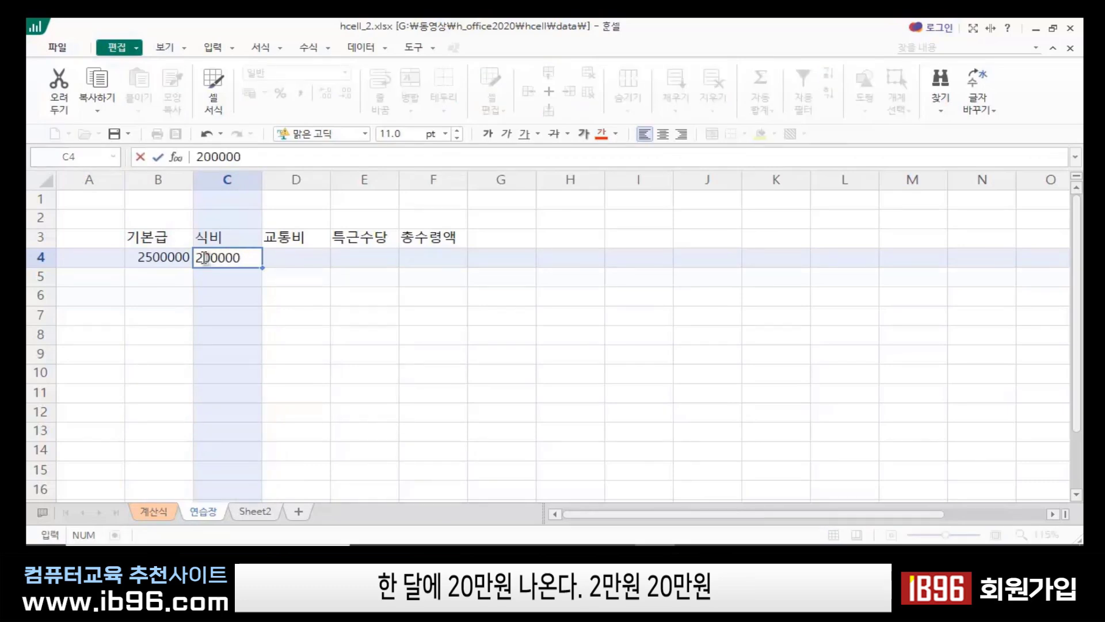
click(318, 260)
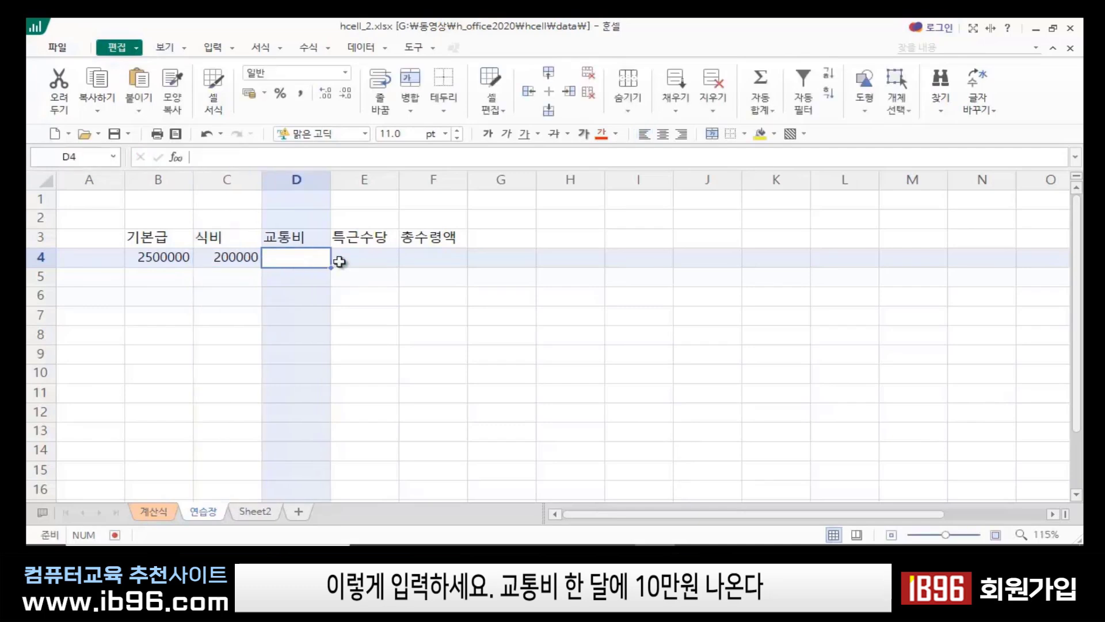
text(1000)
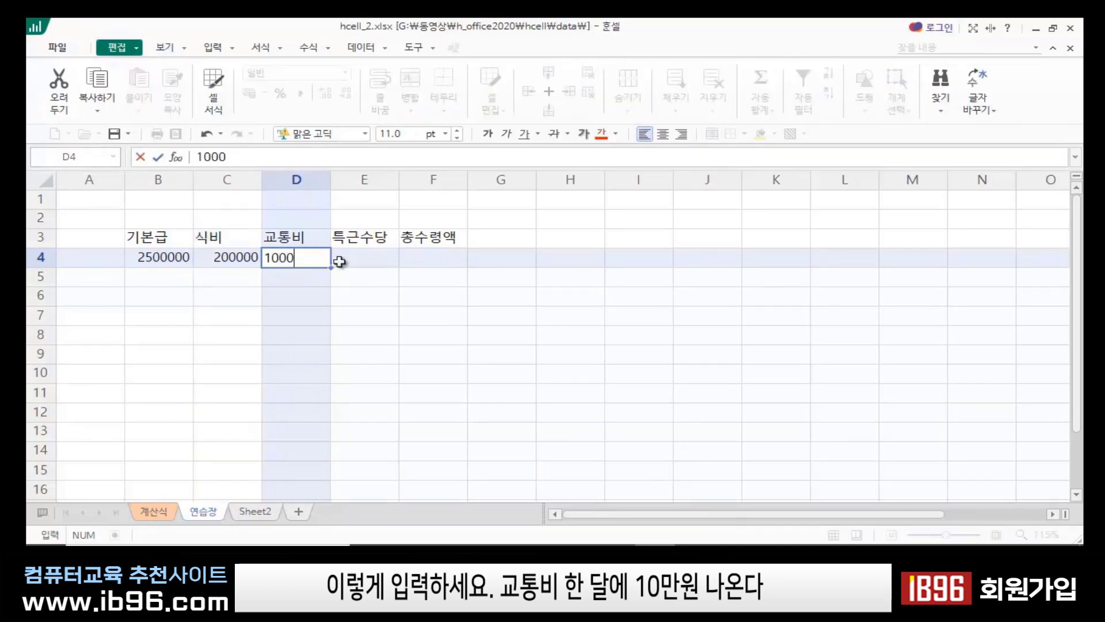
text(00)
click(340, 262)
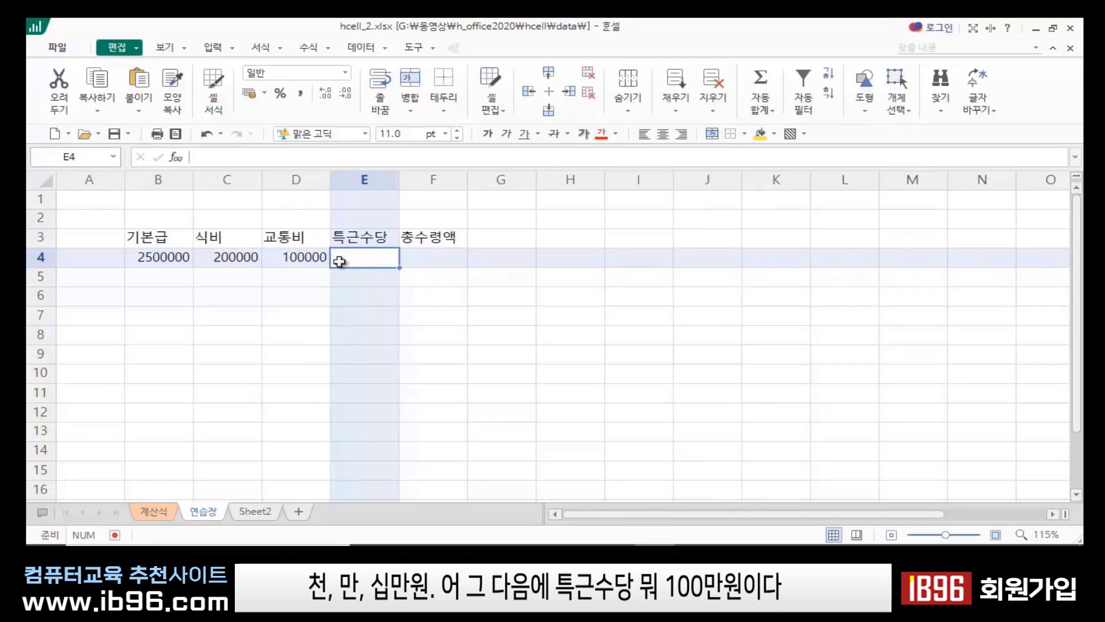
text(1000000)
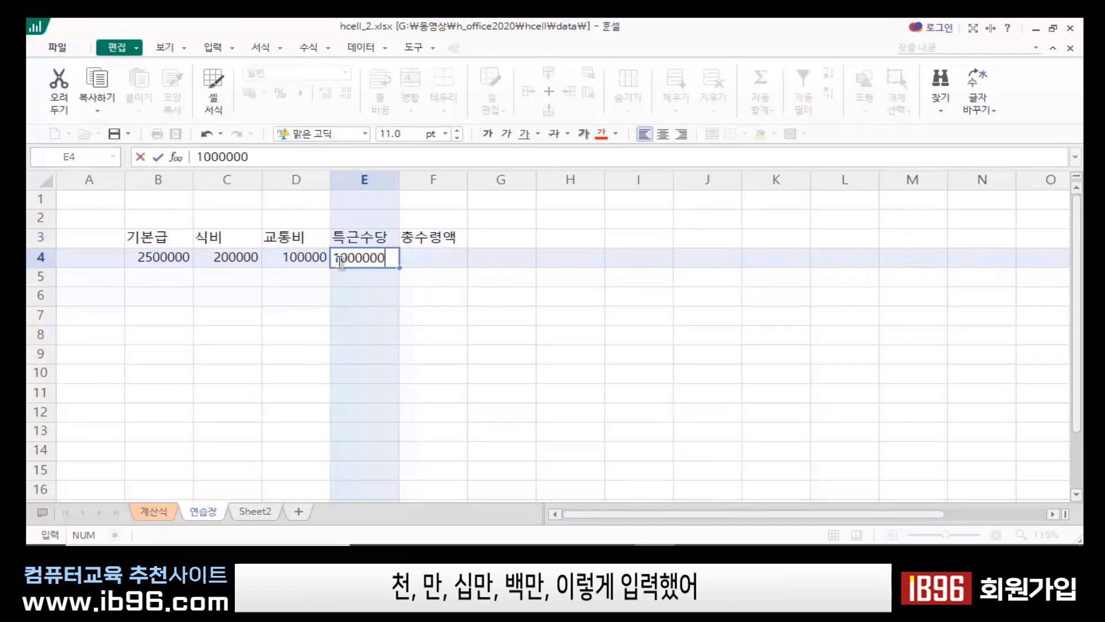
key(Return)
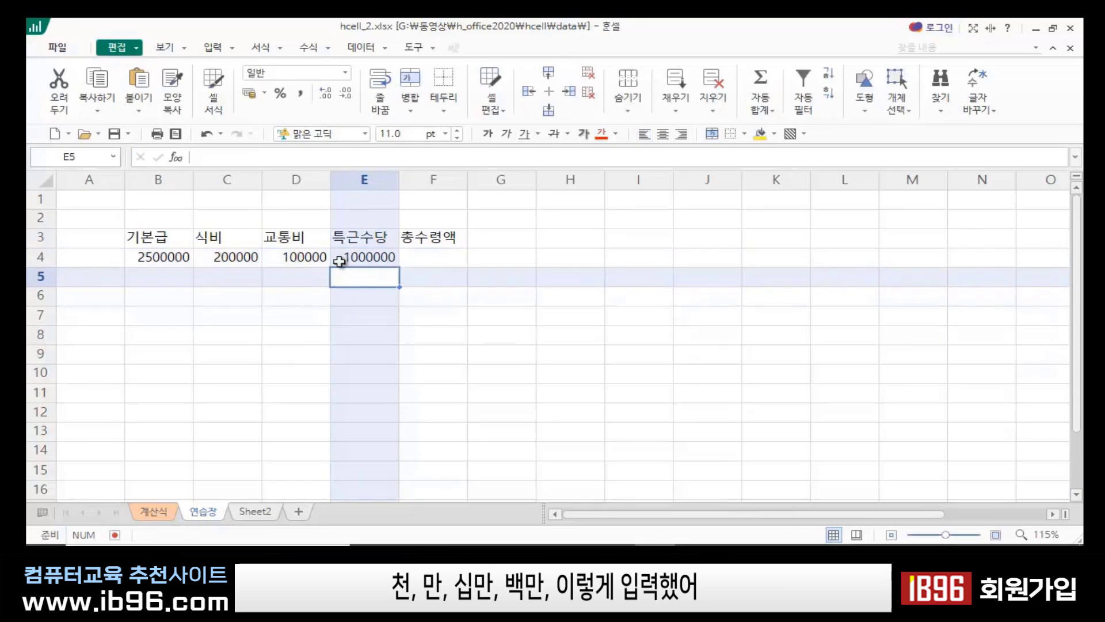
click(434, 298)
click(148, 259)
click(234, 258)
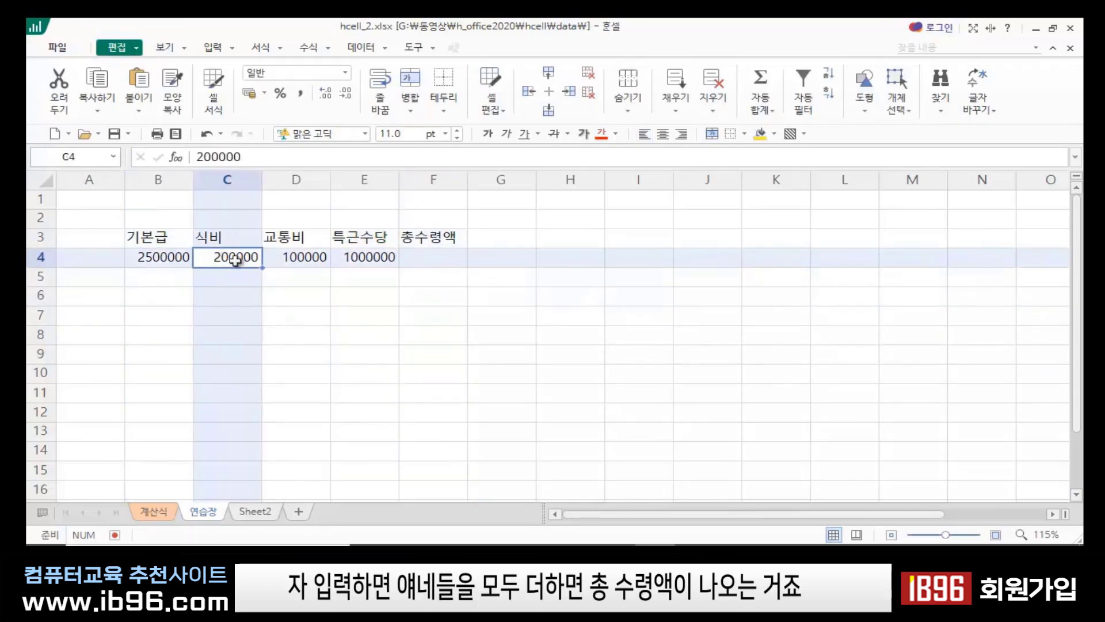
click(301, 257)
click(366, 254)
click(427, 260)
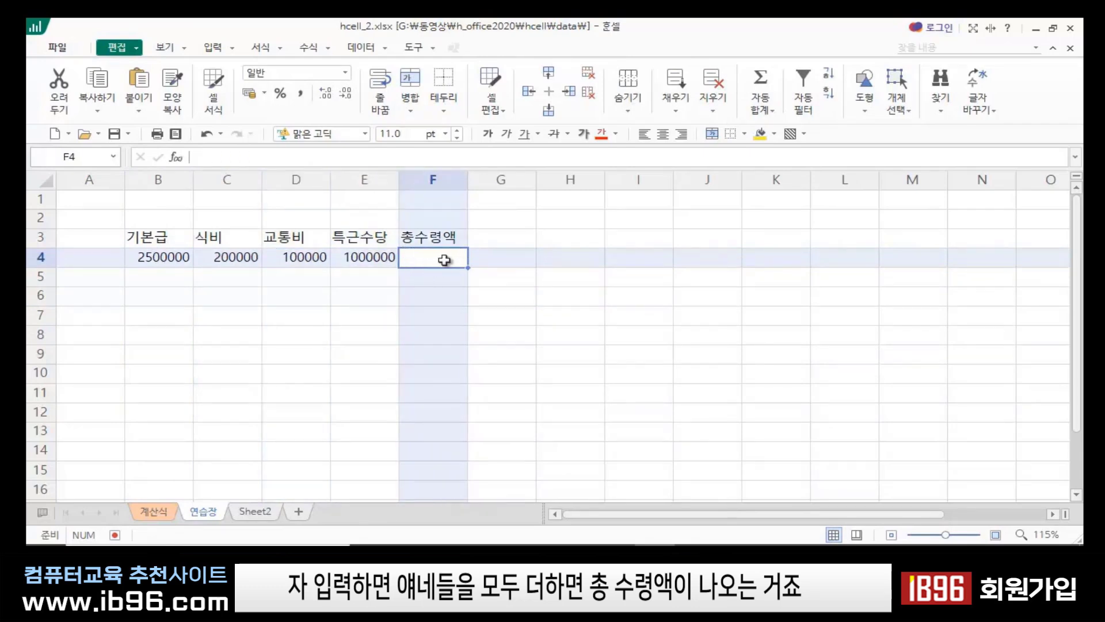
click(526, 328)
- Calculate the 총수령액 in cell F4 by cell references with the formula =B4+C4+D4+E4
click(424, 254)
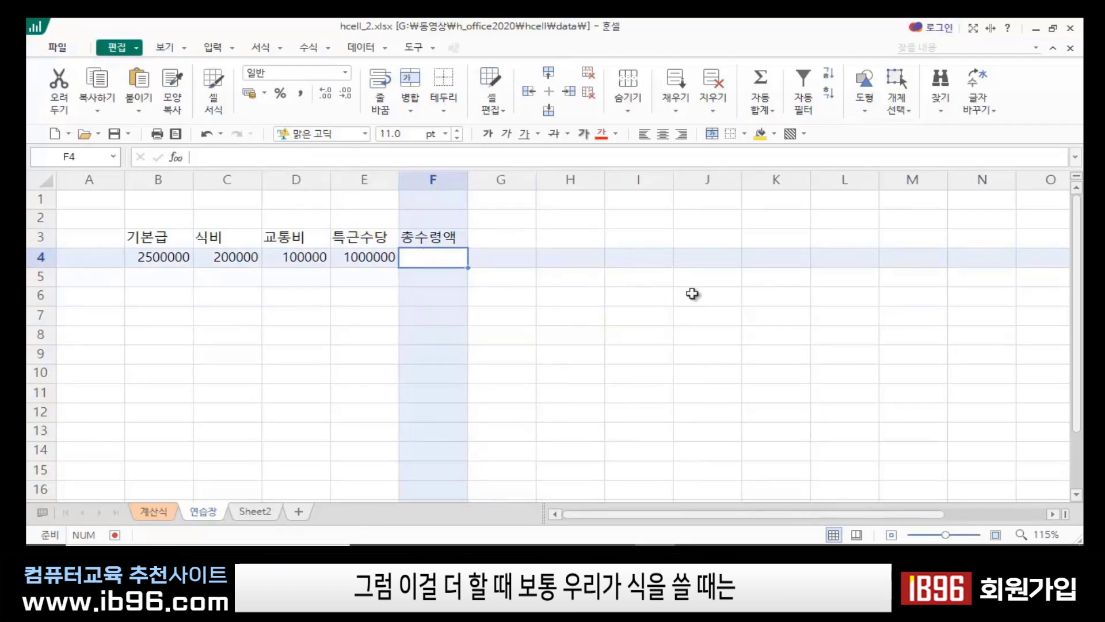
text(=)
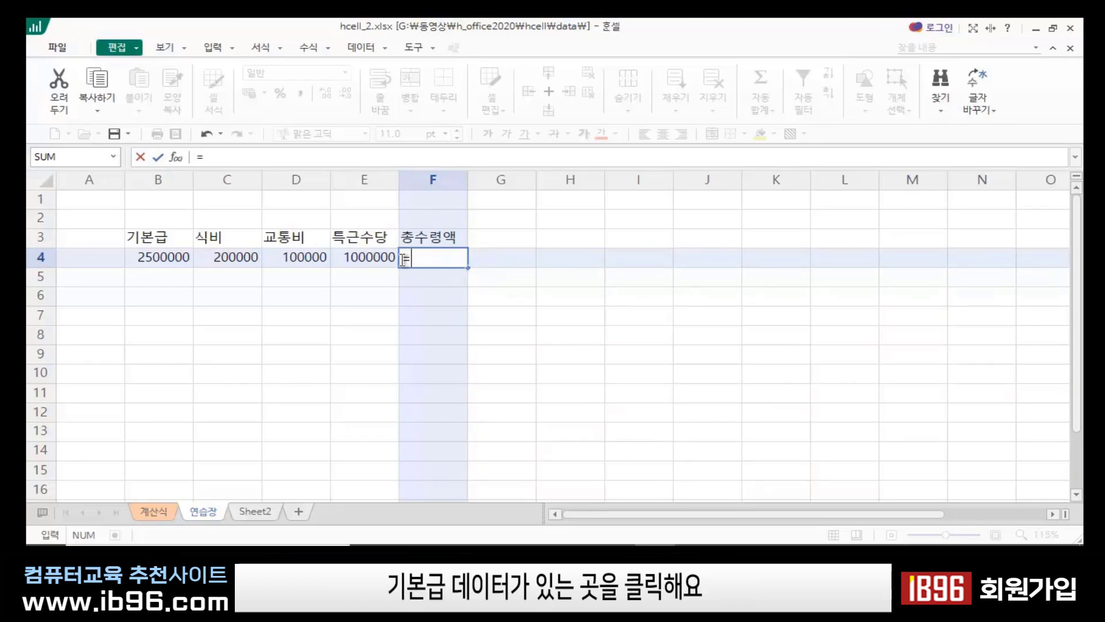
click(163, 257)
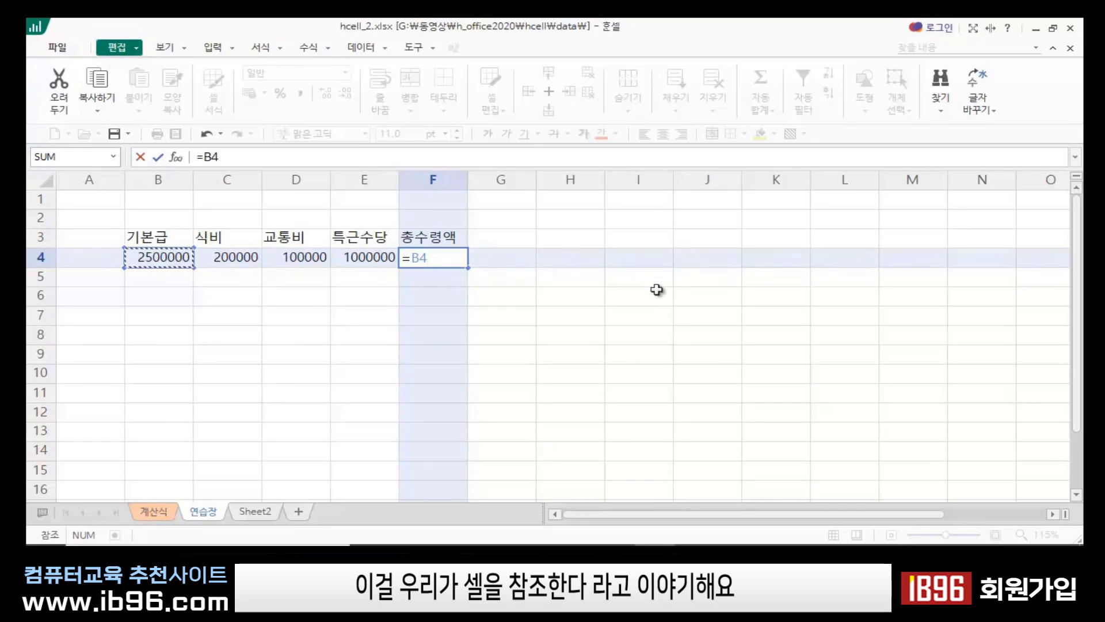
text(+)
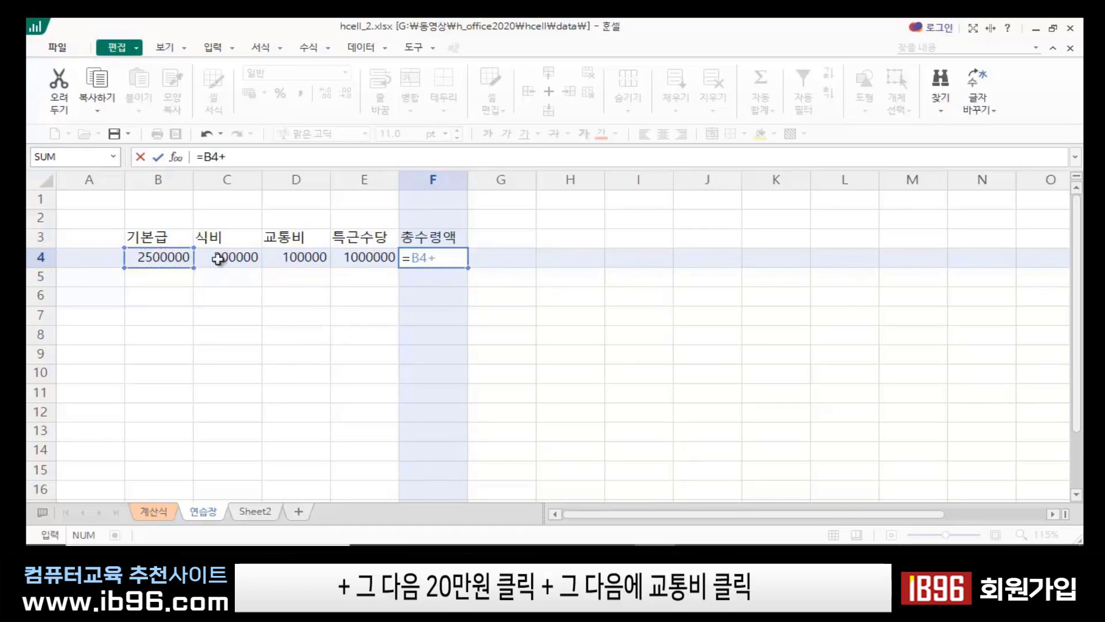
click(239, 257)
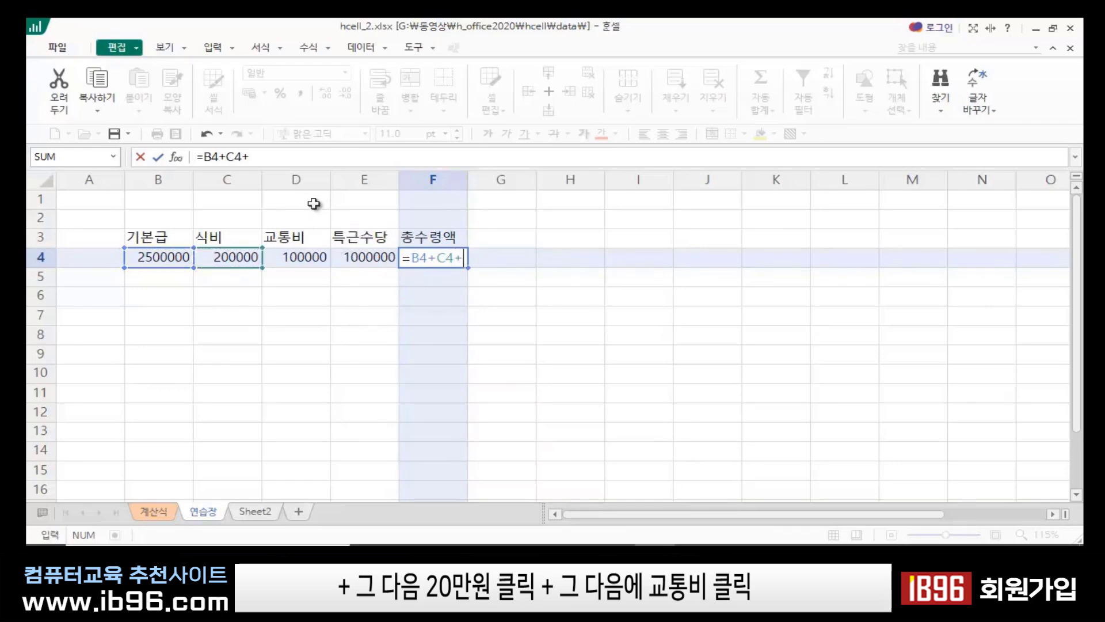
click(298, 257)
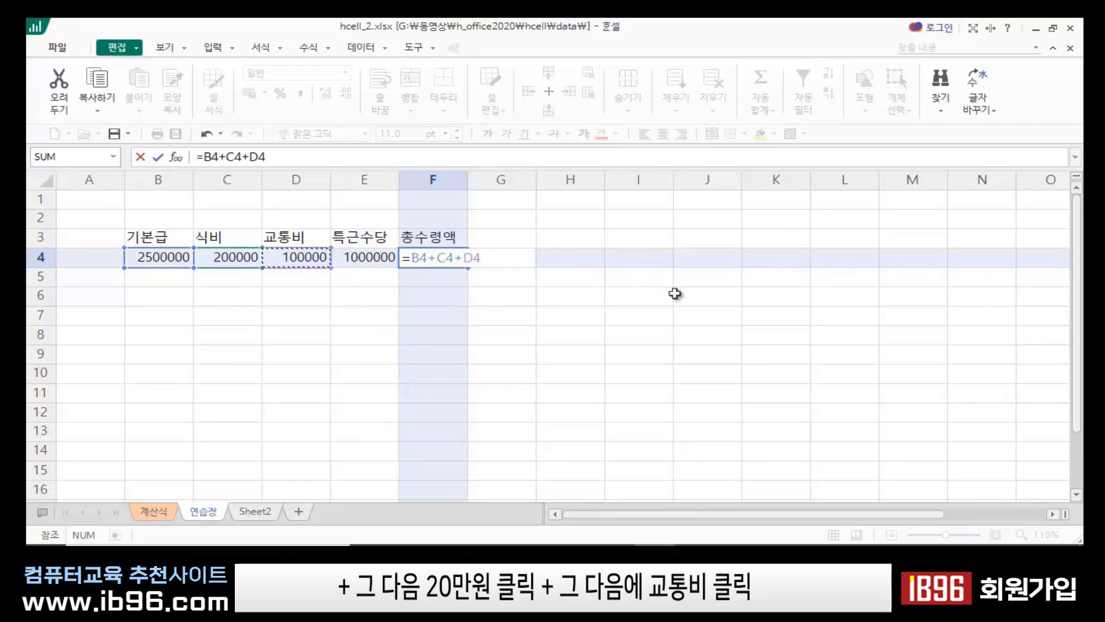
text(+)
click(367, 258)
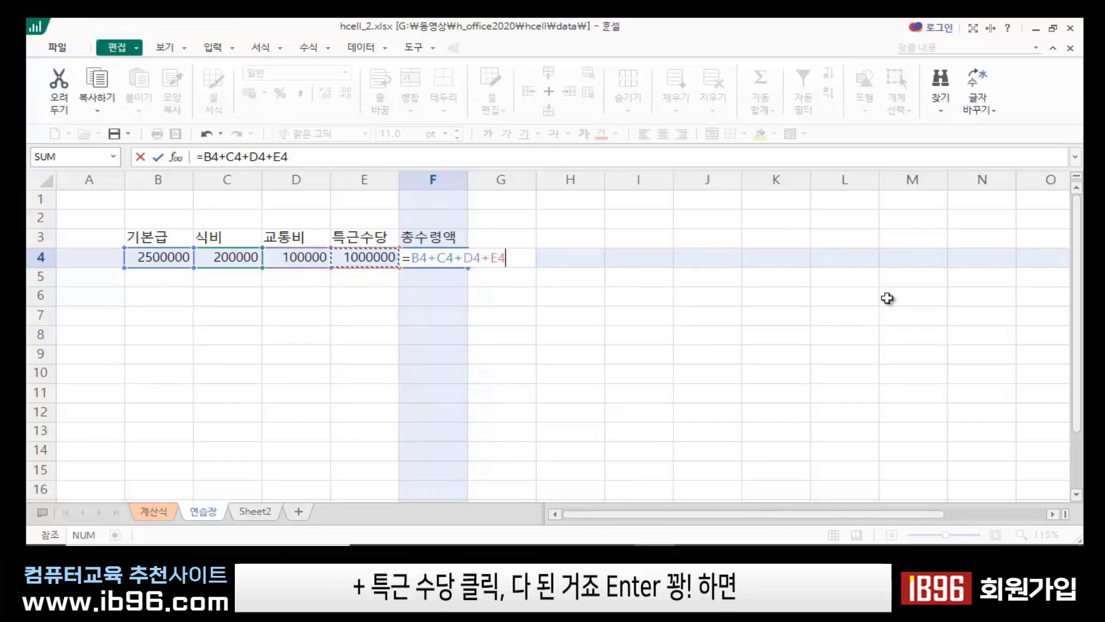
key(Return)
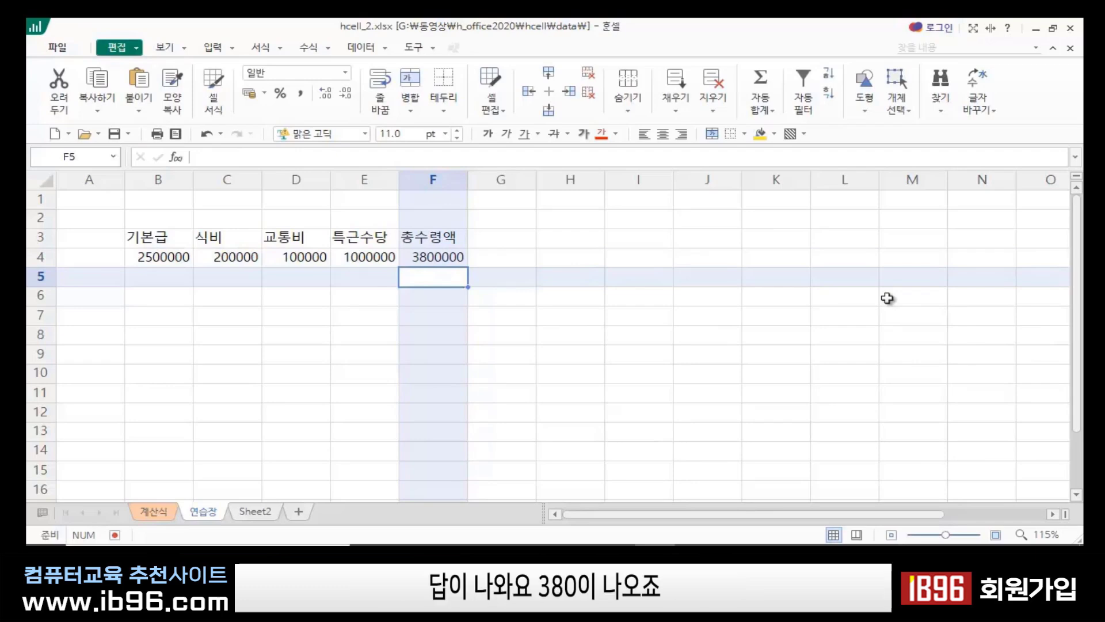
click(456, 257)
click(427, 308)
click(427, 253)
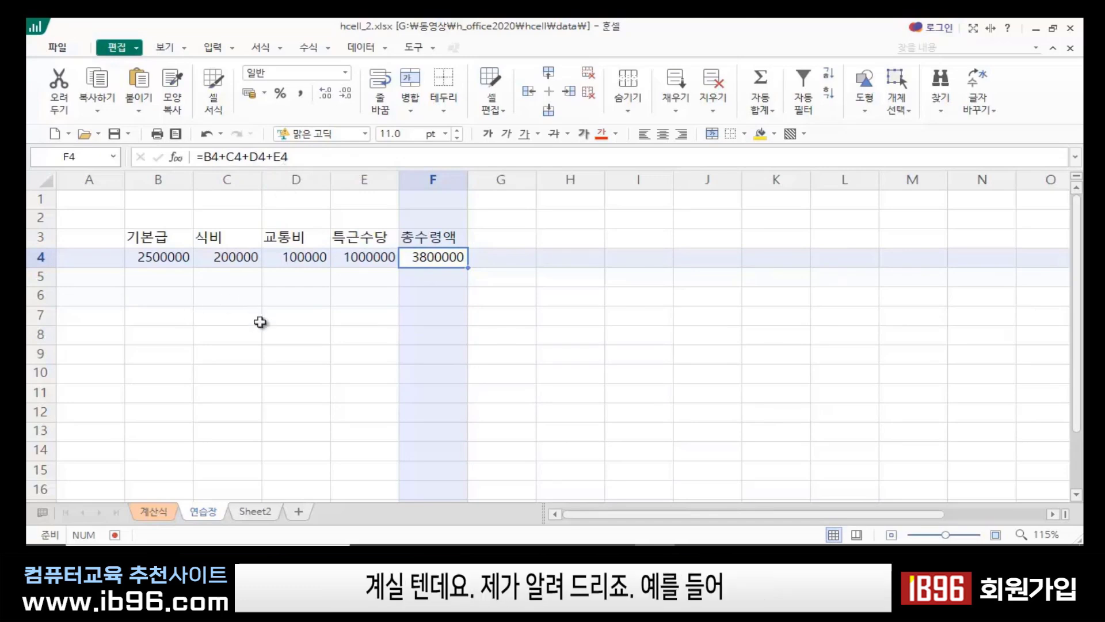
- Change the 기본급 amount in cell B4 to 2800000
click(995, 535)
click(995, 536)
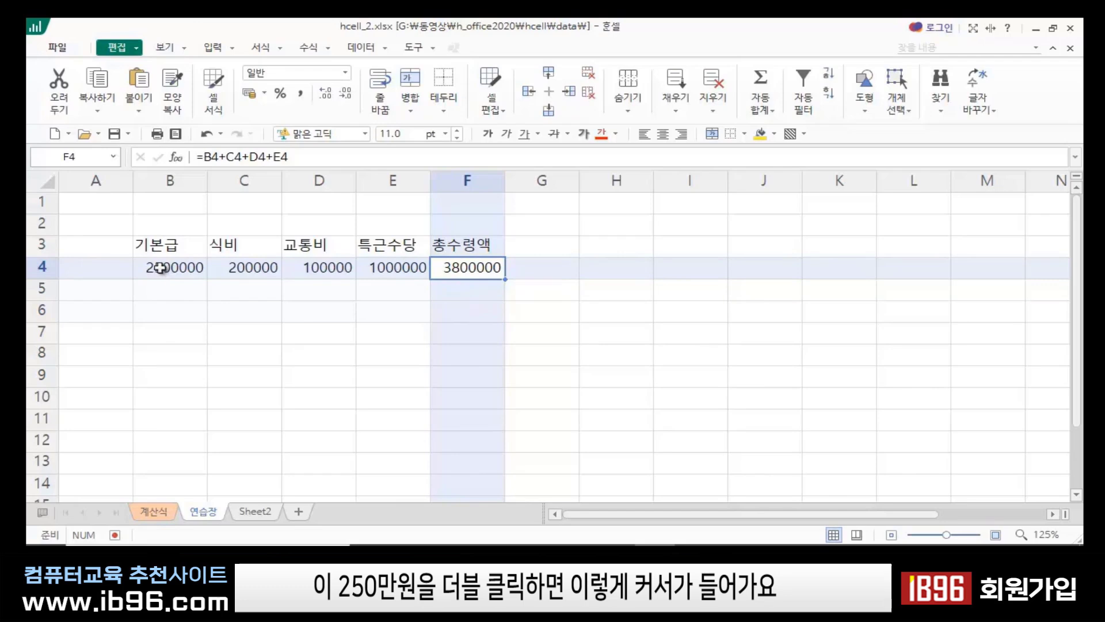
double_click(162, 266)
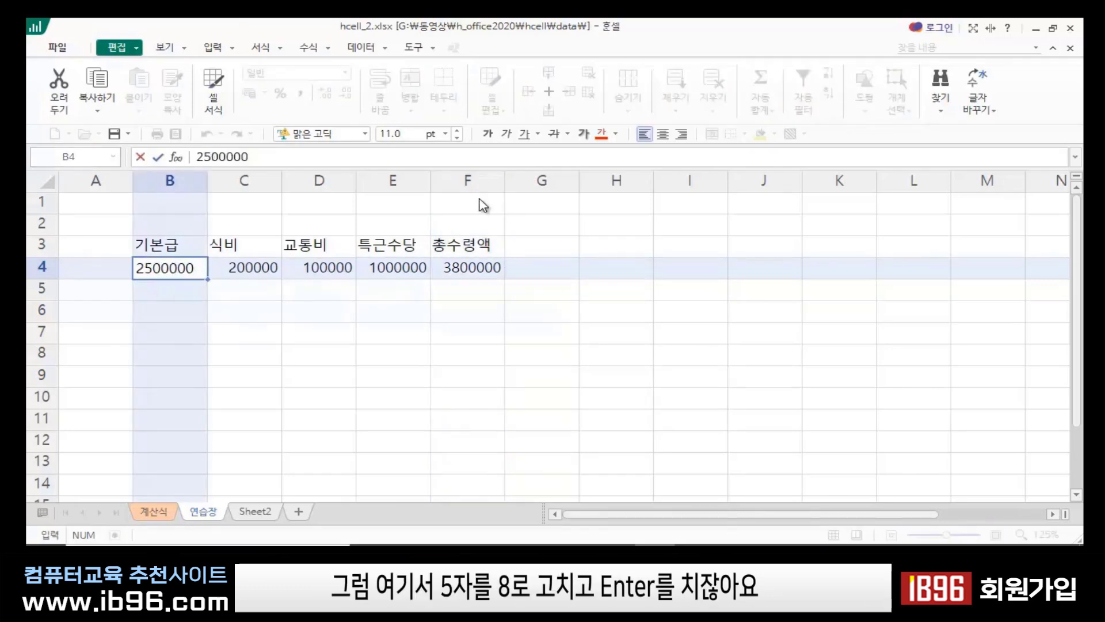
key(Delete)
text(8)
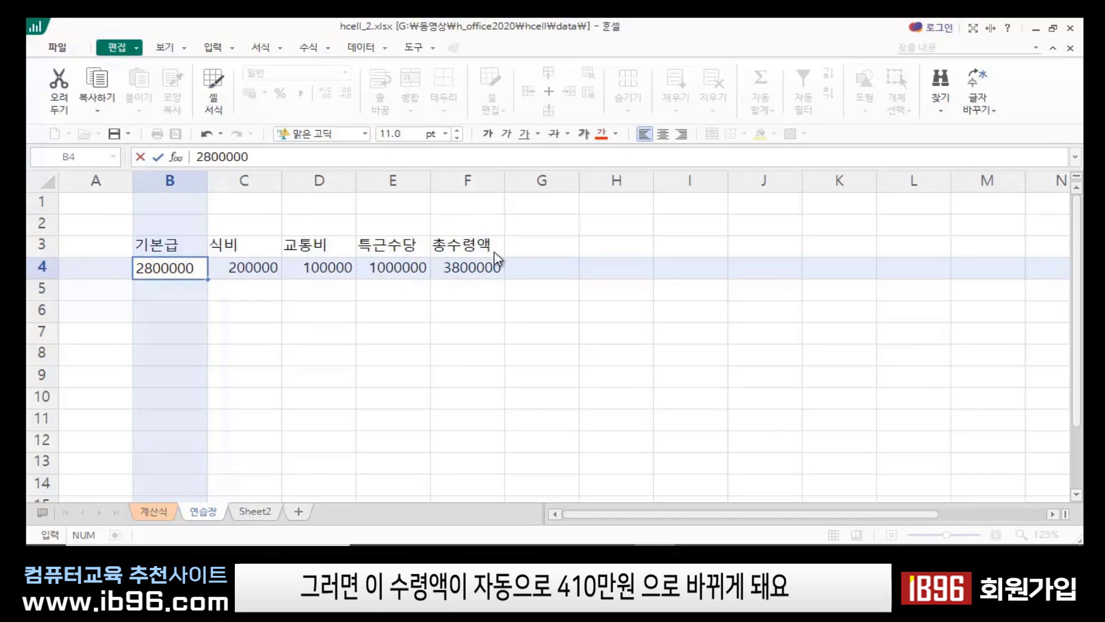
key(Return)
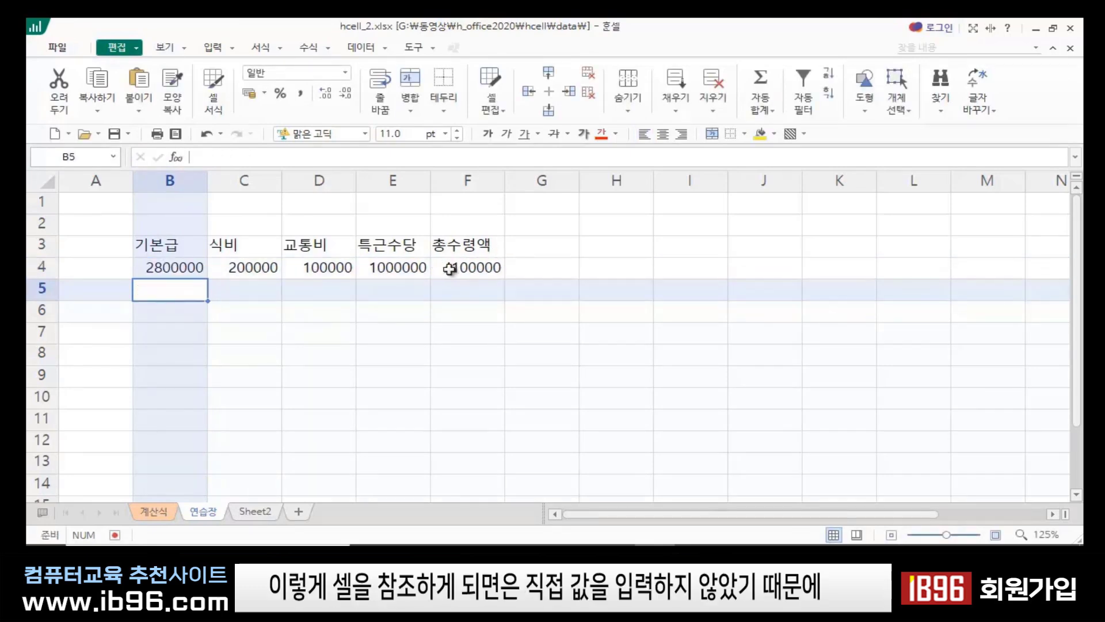
- Examine the 기본급 and 식비 amounts in row 4 and the cell-reference formula in F4 that adds them up
click(440, 306)
click(164, 274)
click(240, 269)
click(166, 273)
click(250, 272)
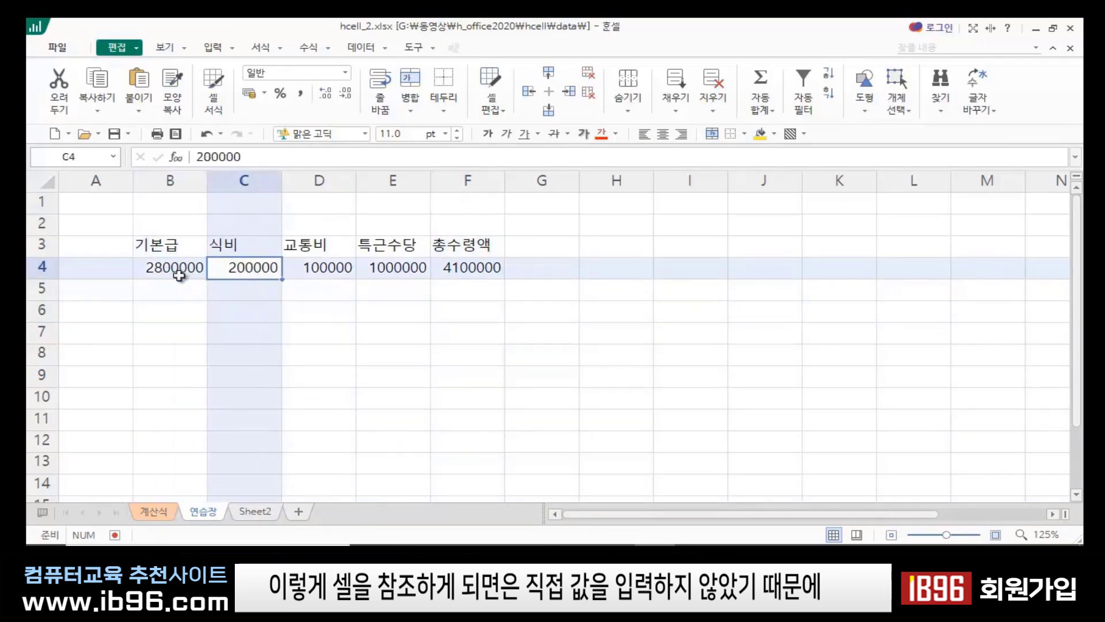
click(460, 268)
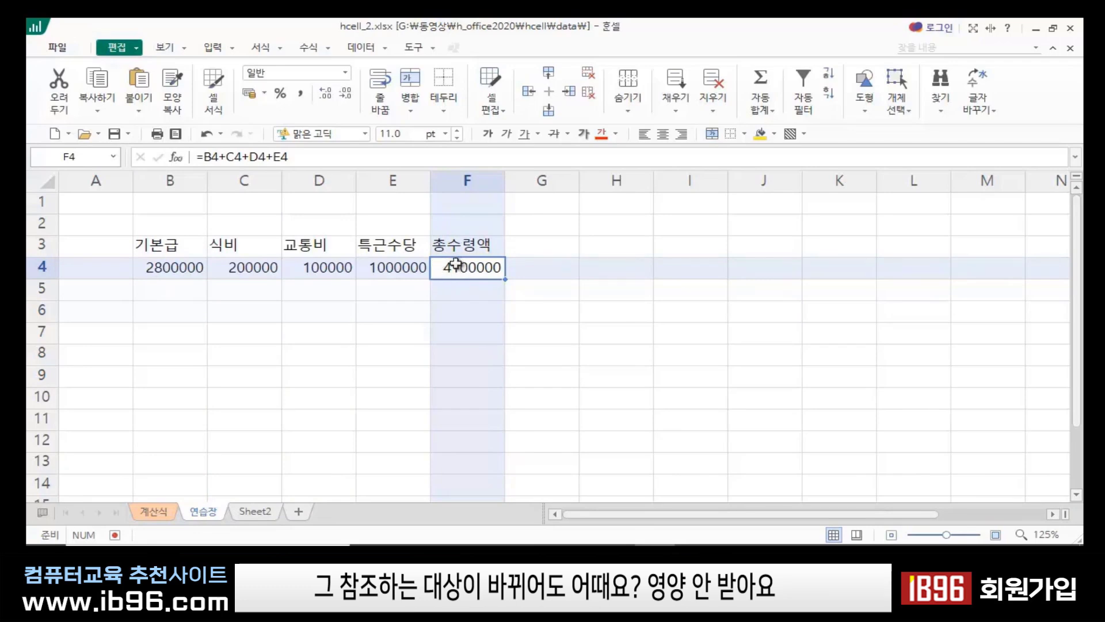
click(169, 270)
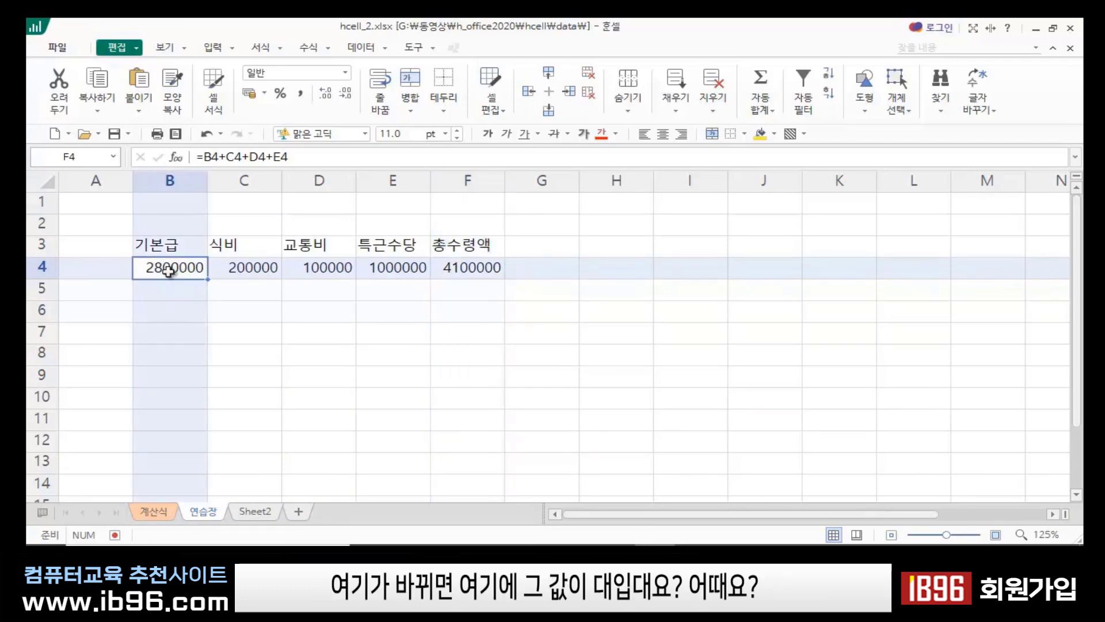
click(467, 266)
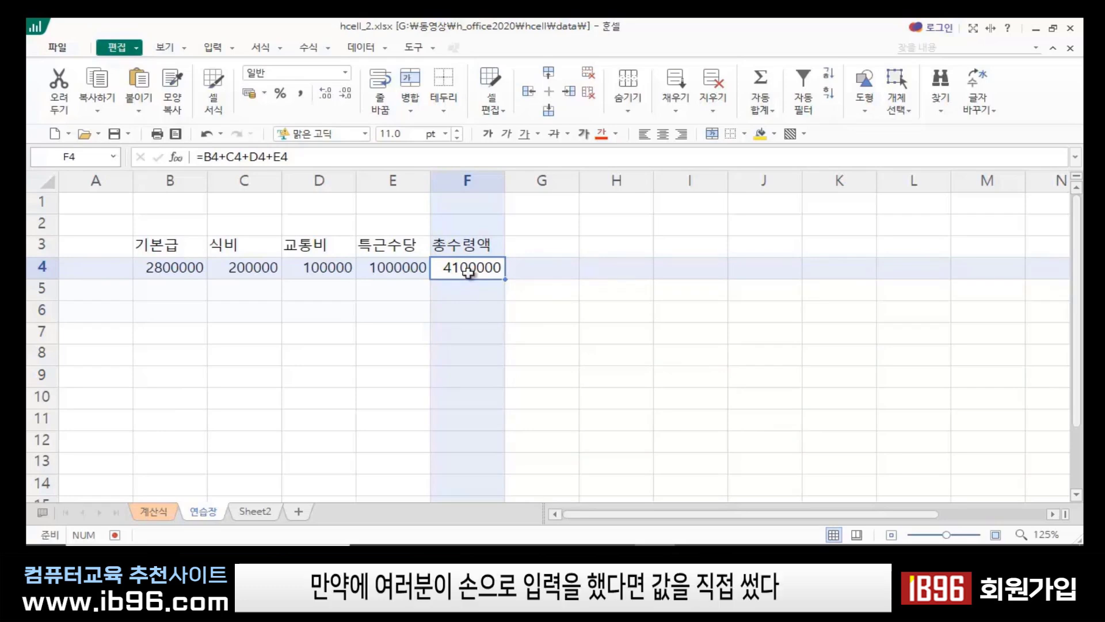
- Enter the fixed-value formula =2800000+200000+100000+1000000 in cell G4 and compare it with the cell-reference formula in F4
click(546, 266)
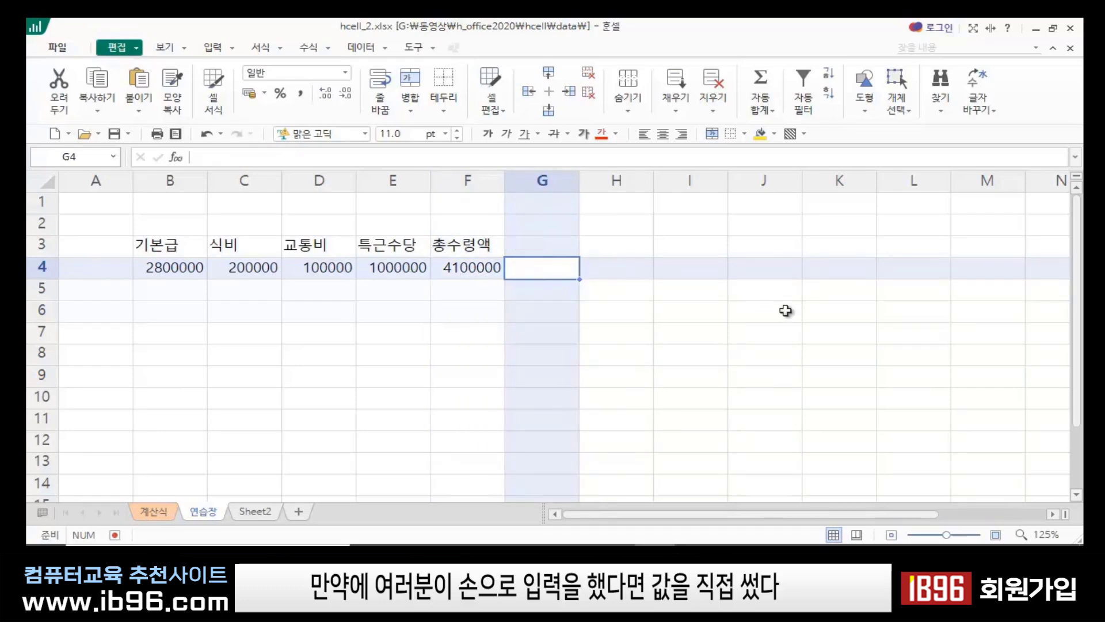
text(=2800000+200000)
text(100000)
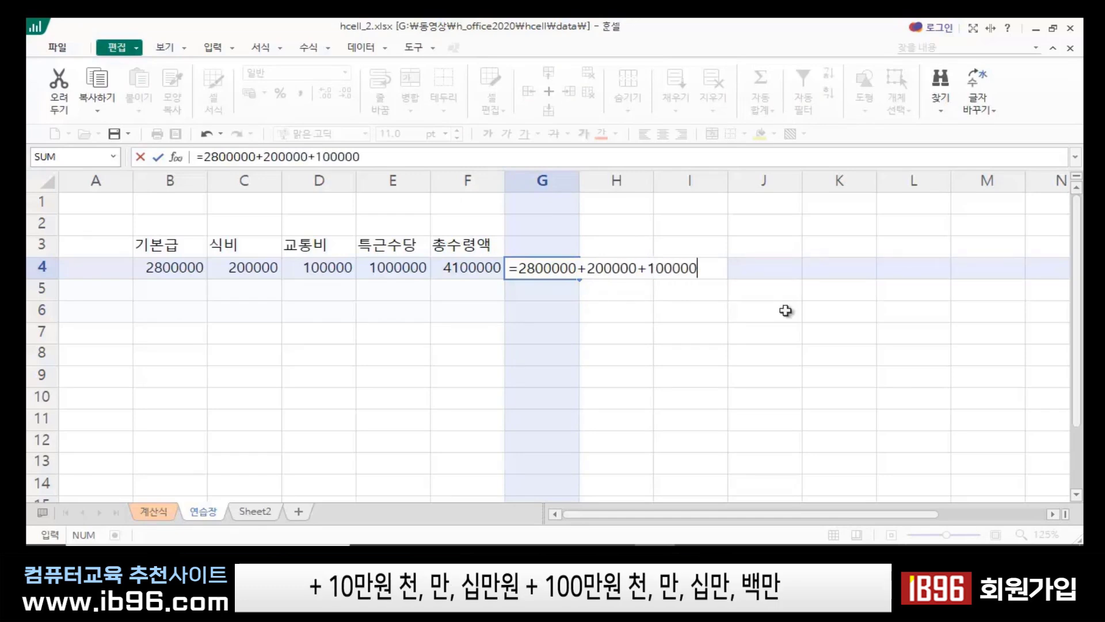
text(+100000)
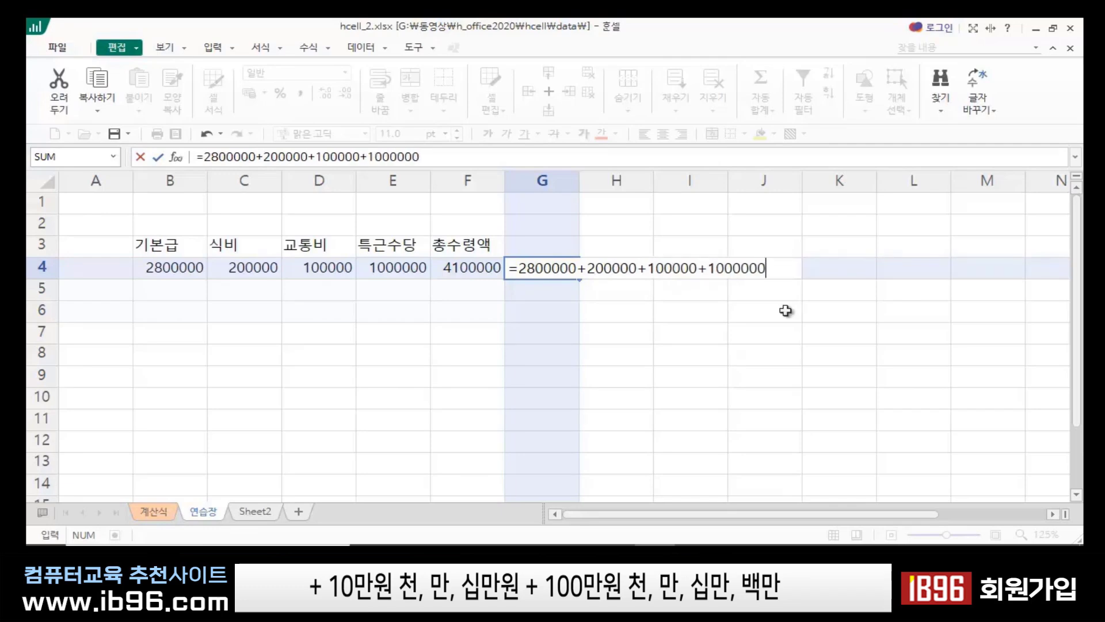
key(Return)
click(542, 271)
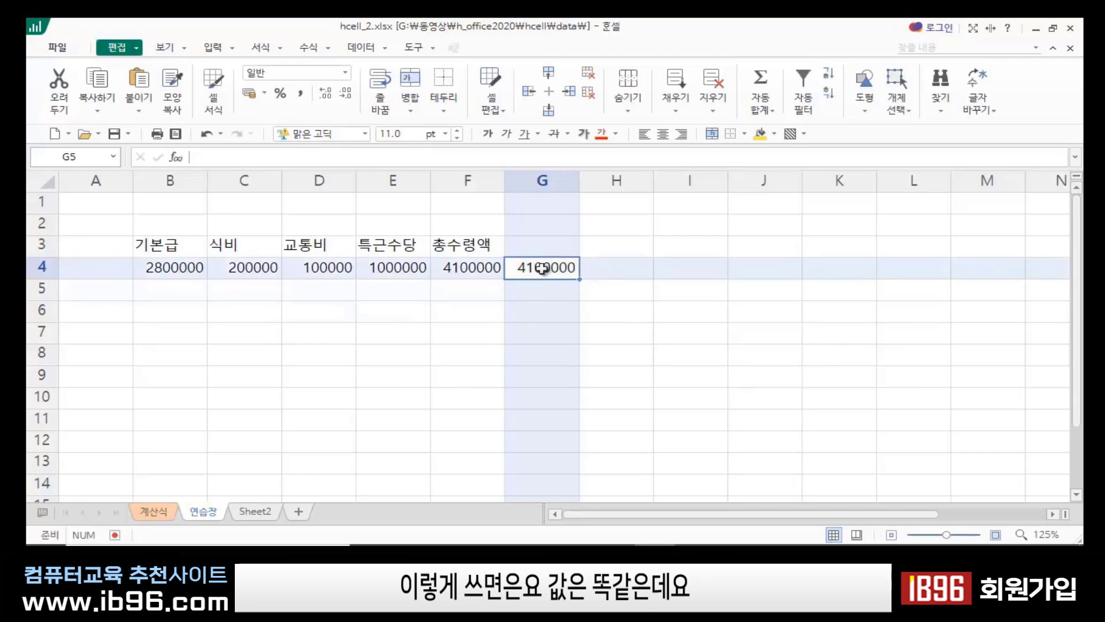
click(458, 273)
click(550, 266)
click(500, 270)
click(512, 269)
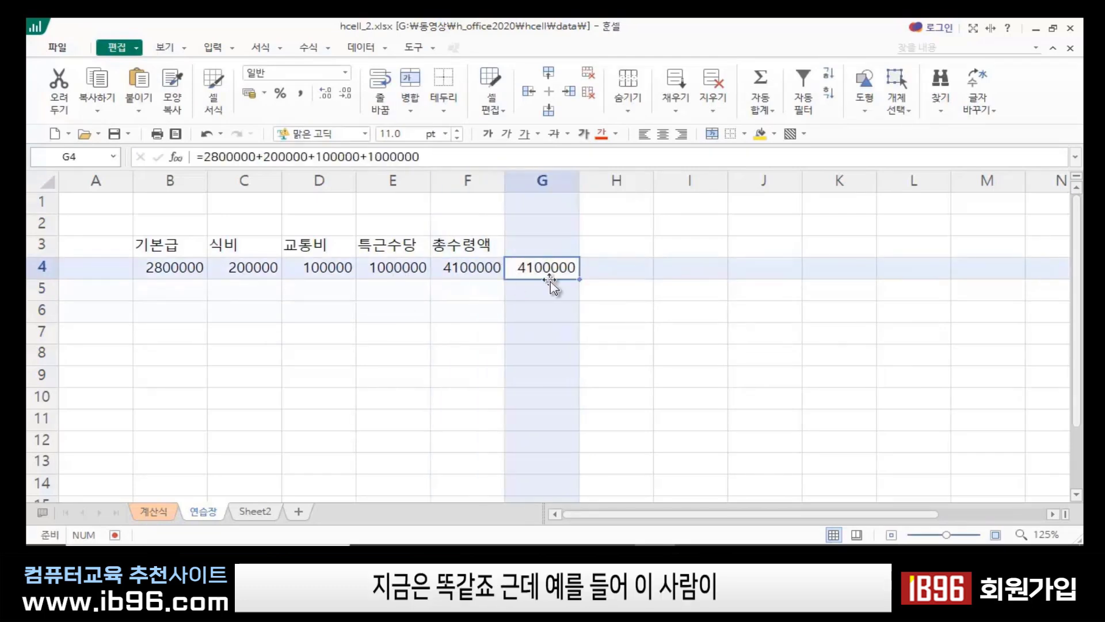
- Change the 식비 amount in cell C4 to 150000 and compare the totals in F4 and G4
click(244, 273)
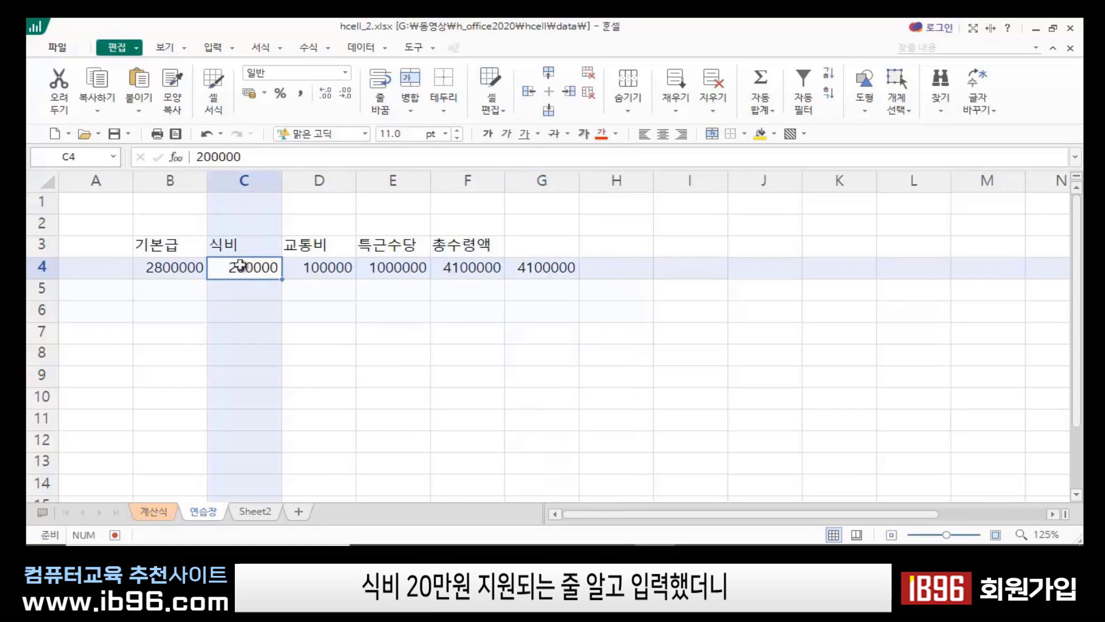
click(213, 157)
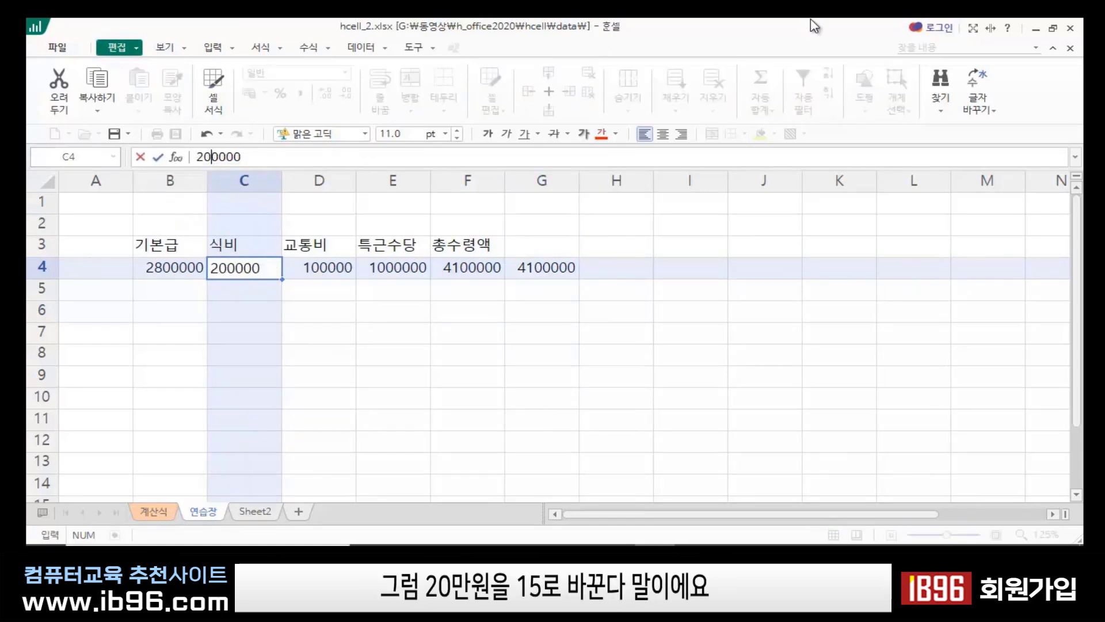
key(BackSpace)
text(15)
key(Return)
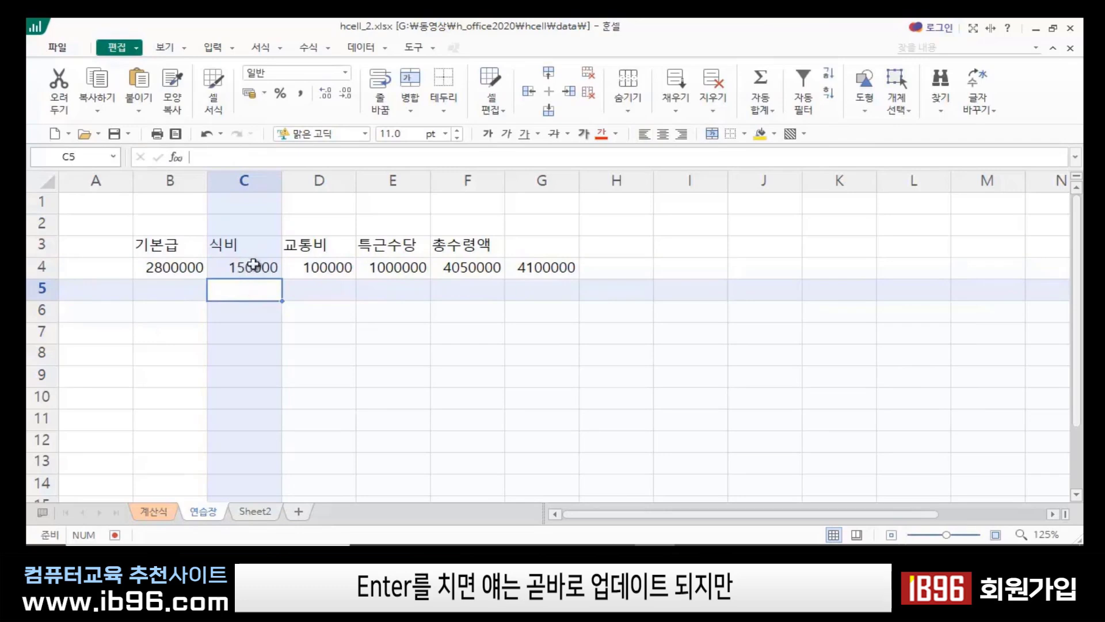
click(476, 268)
click(552, 270)
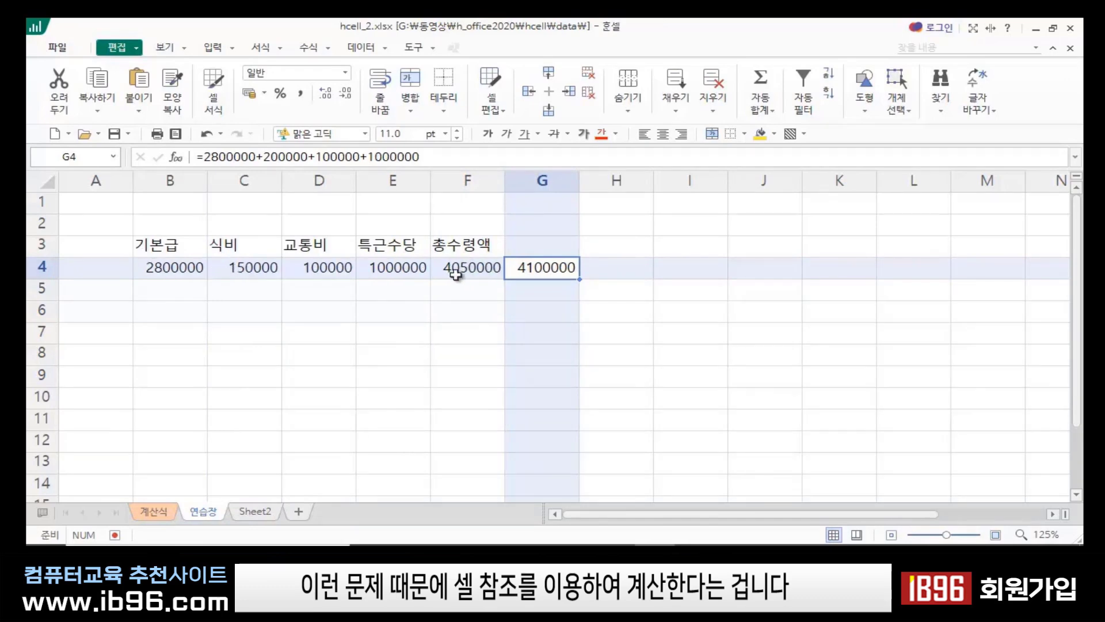
- Clear both total formulas from cells F4 and G4
click(454, 316)
drag(452, 266, 566, 268)
key(Delete)
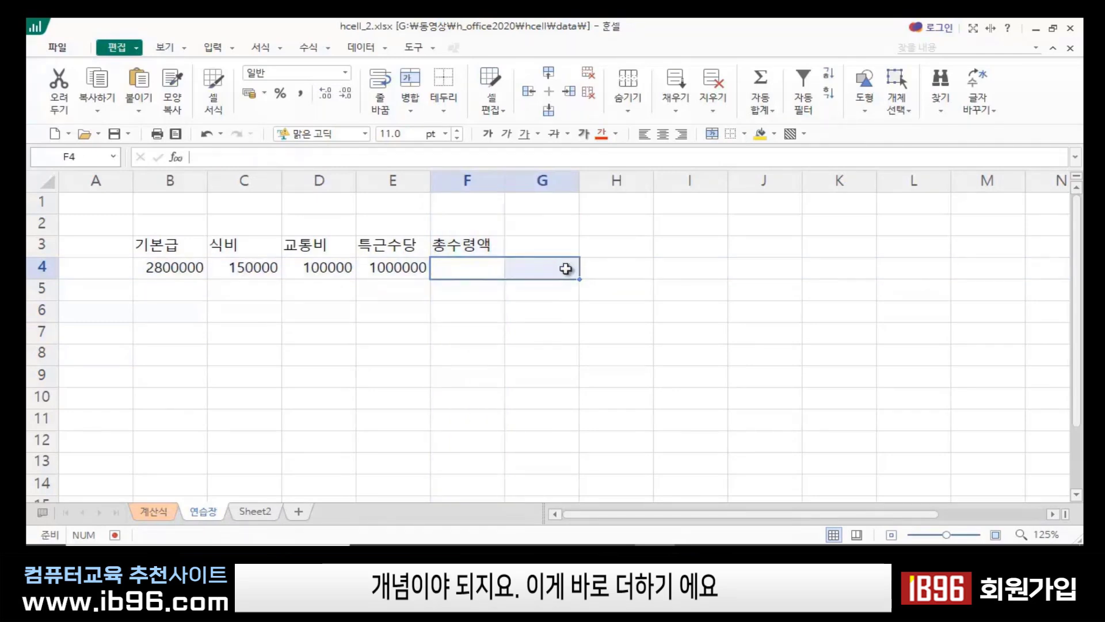
click(279, 373)
drag(468, 334, 467, 352)
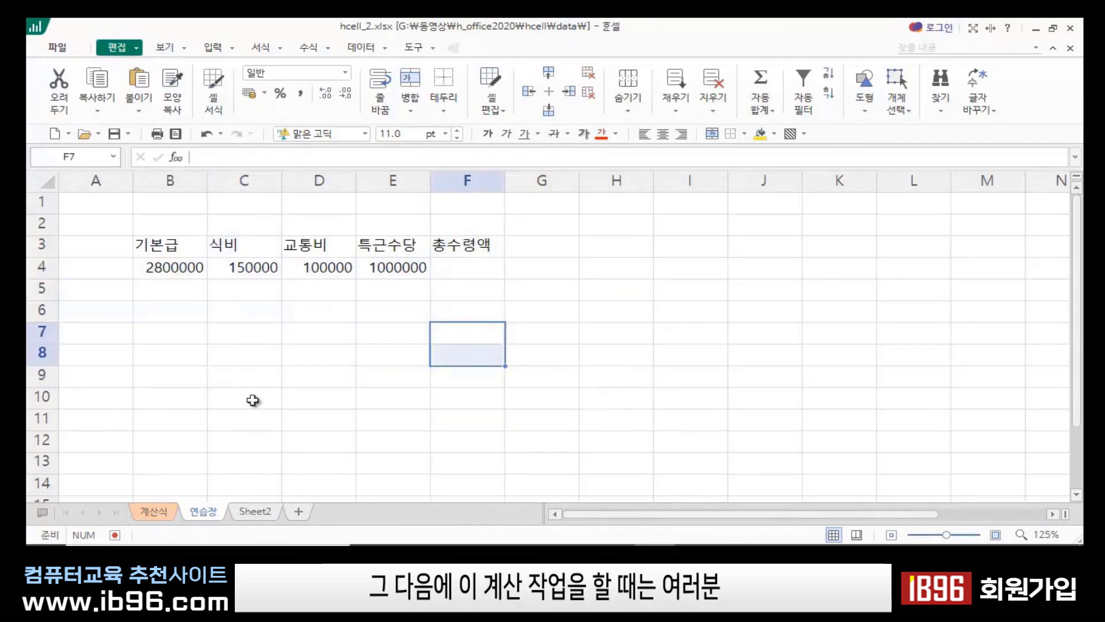
click(142, 241)
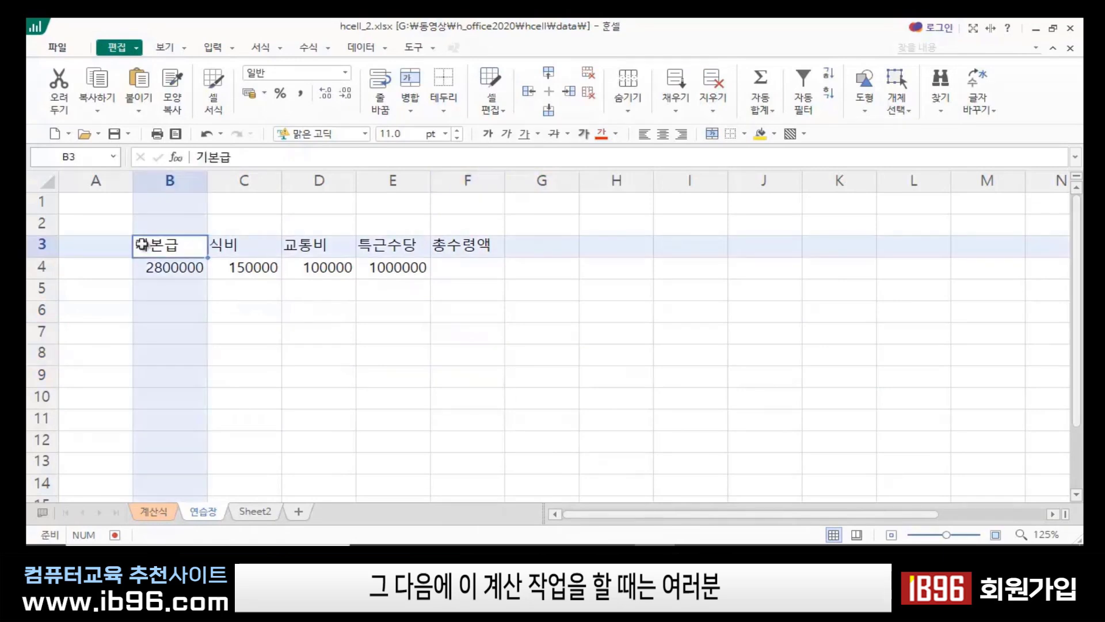
click(459, 273)
click(592, 283)
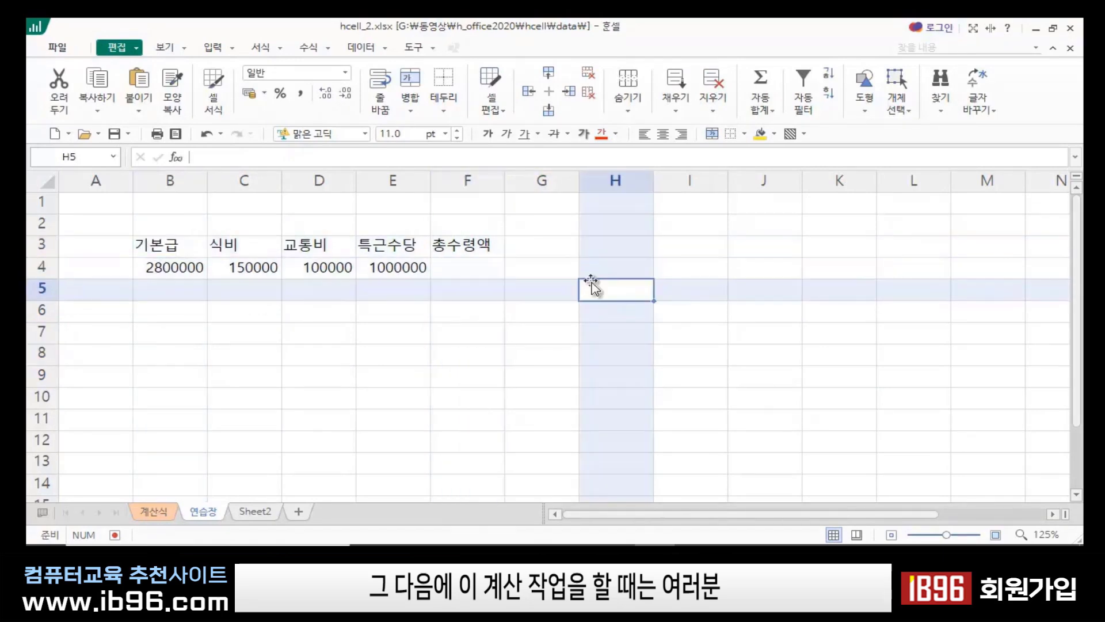
click(480, 244)
- Add a memo to cell G3 listing the operators +,-,*,/,^ with ( ) on a second line
click(549, 245)
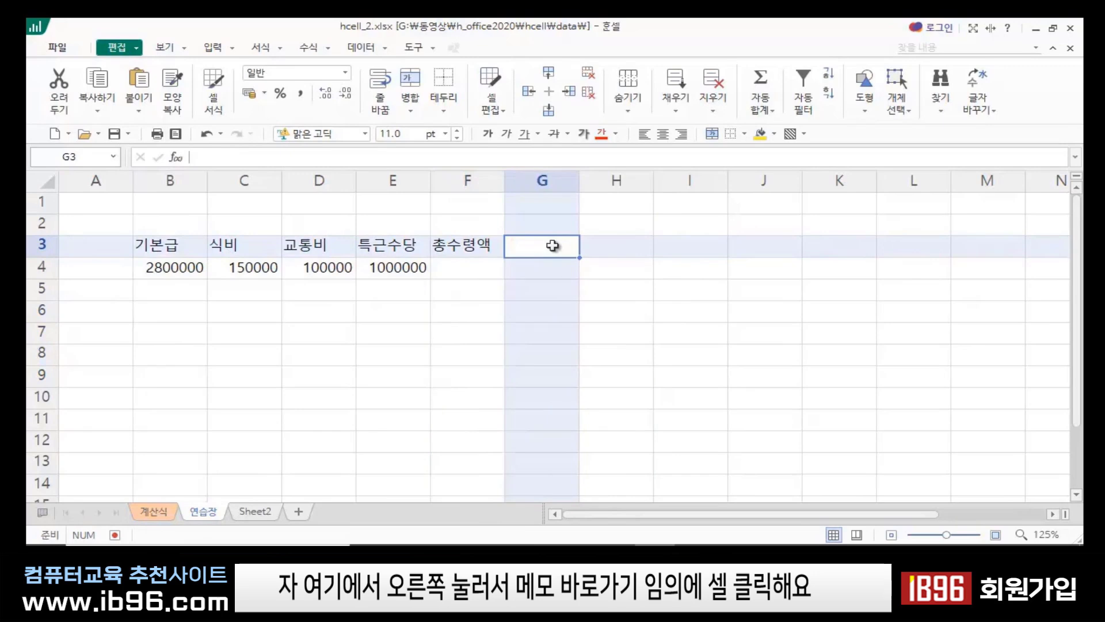
right_click(555, 251)
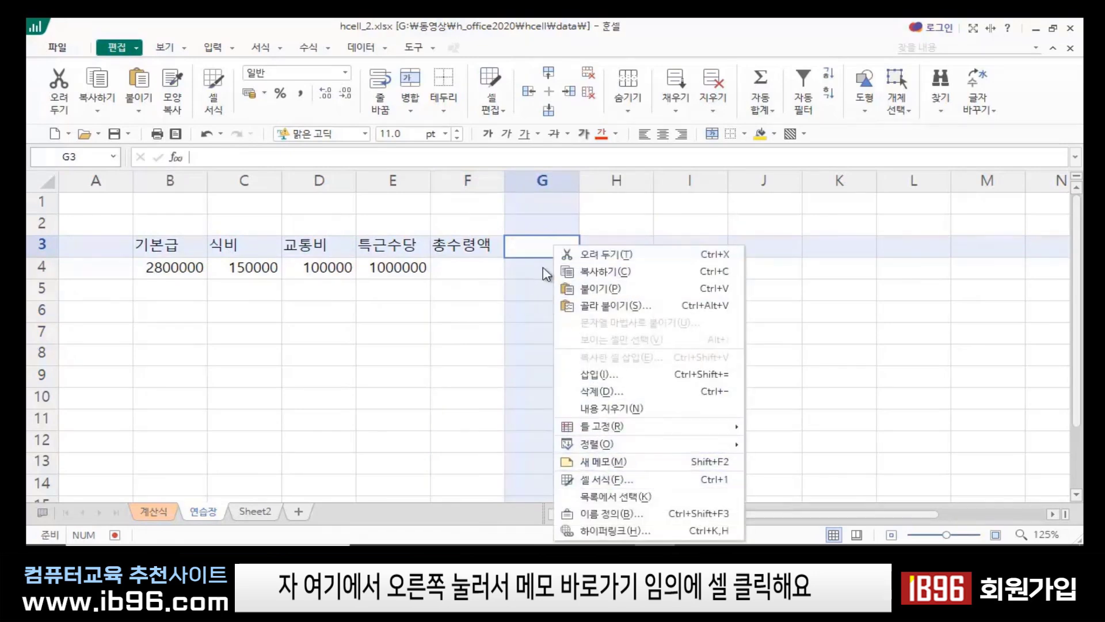
click(616, 461)
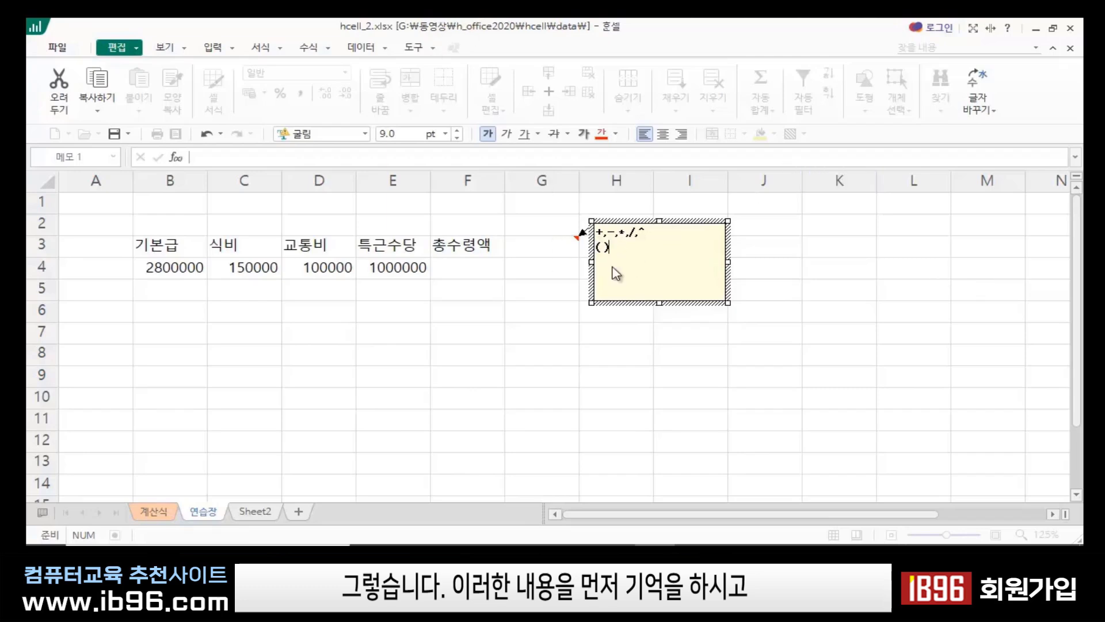
click(545, 252)
click(638, 357)
click(538, 262)
click(541, 247)
click(662, 356)
click(559, 252)
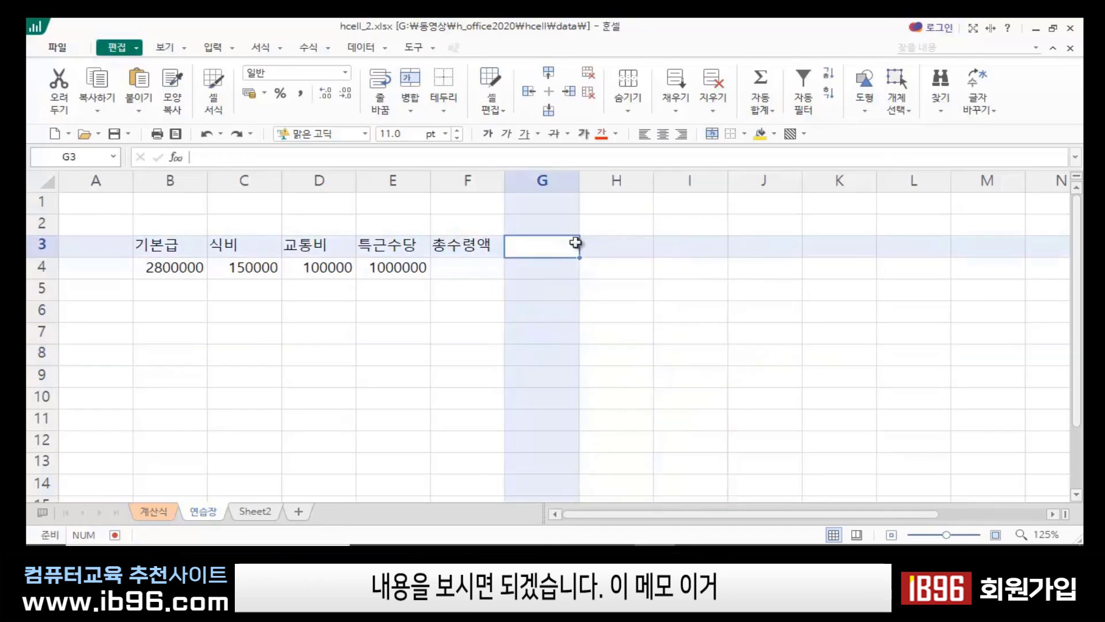
- Set the memo on cell G3 to stay displayed permanently
mouse_move(574, 244)
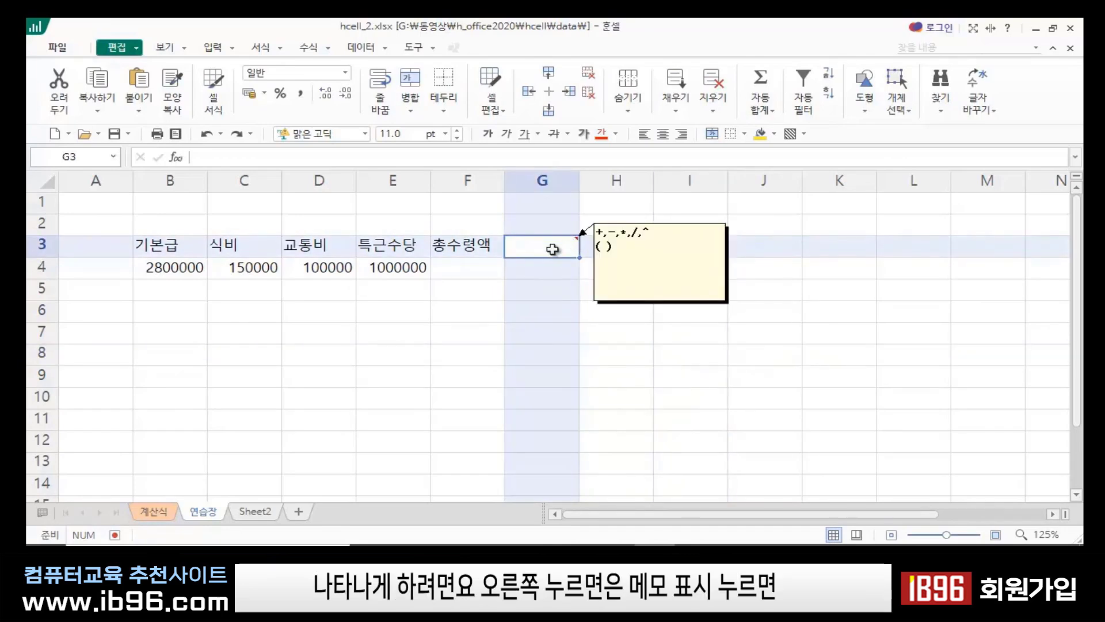
right_click(554, 252)
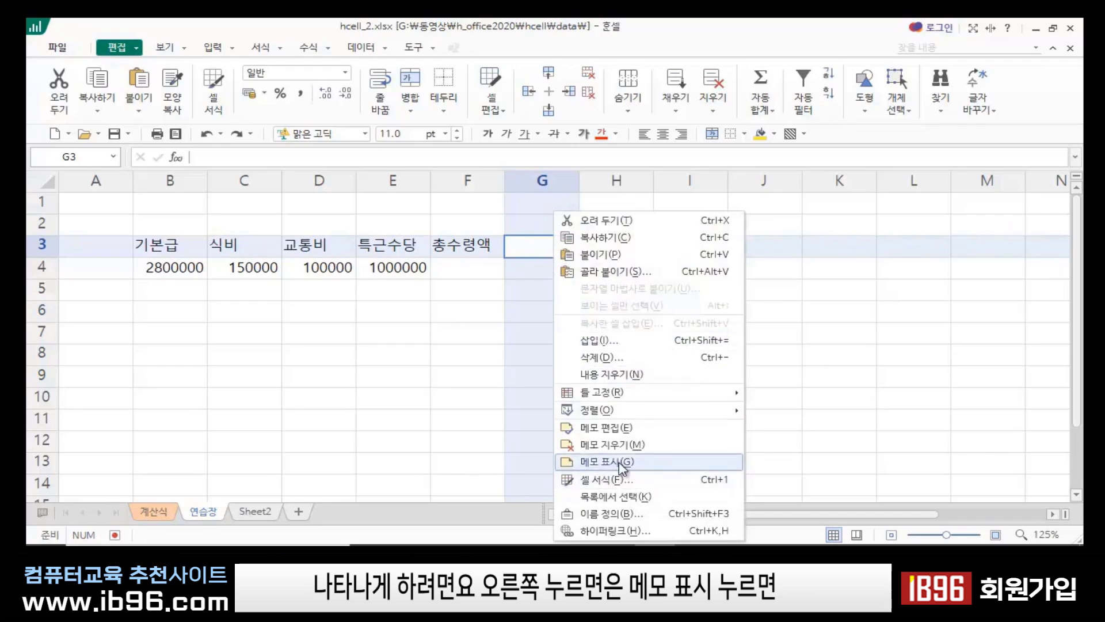
click(606, 461)
click(678, 355)
click(535, 252)
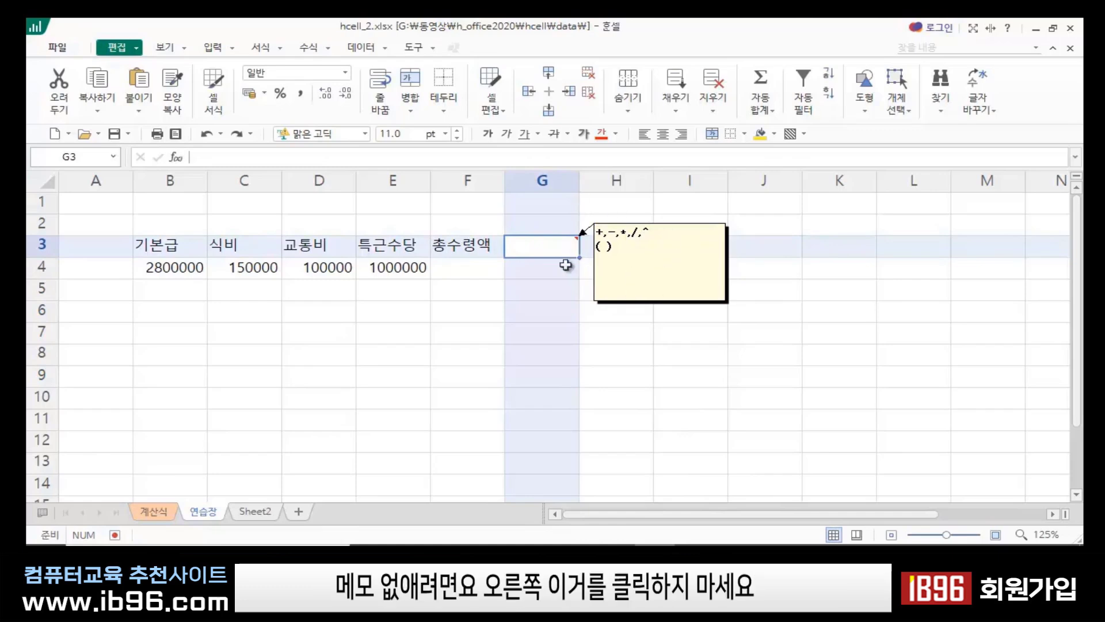
right_click(547, 243)
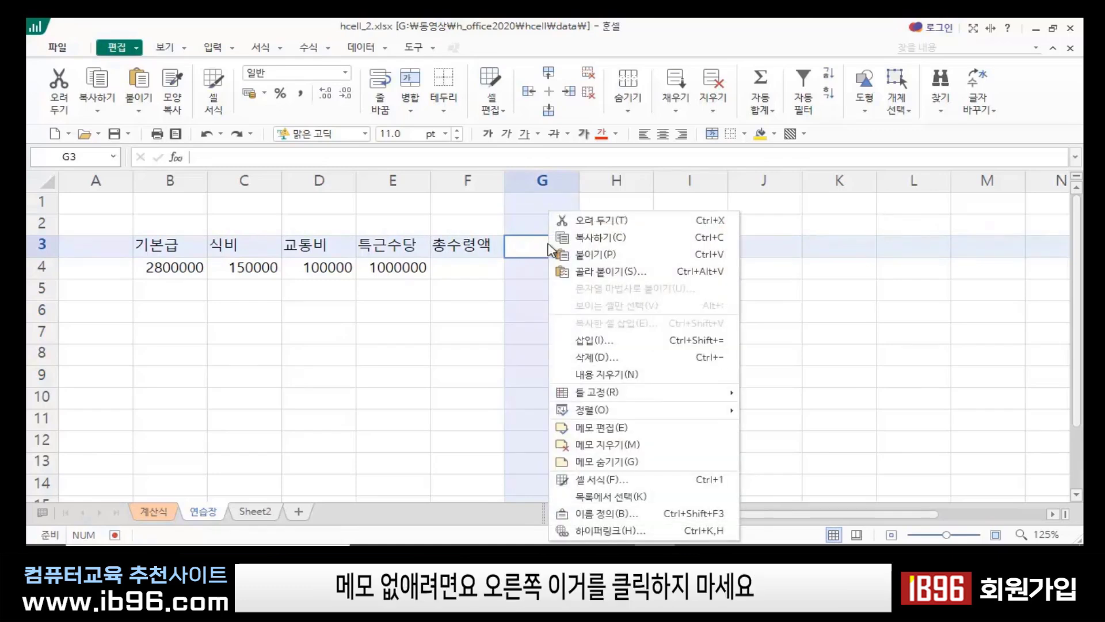
click(790, 403)
click(678, 302)
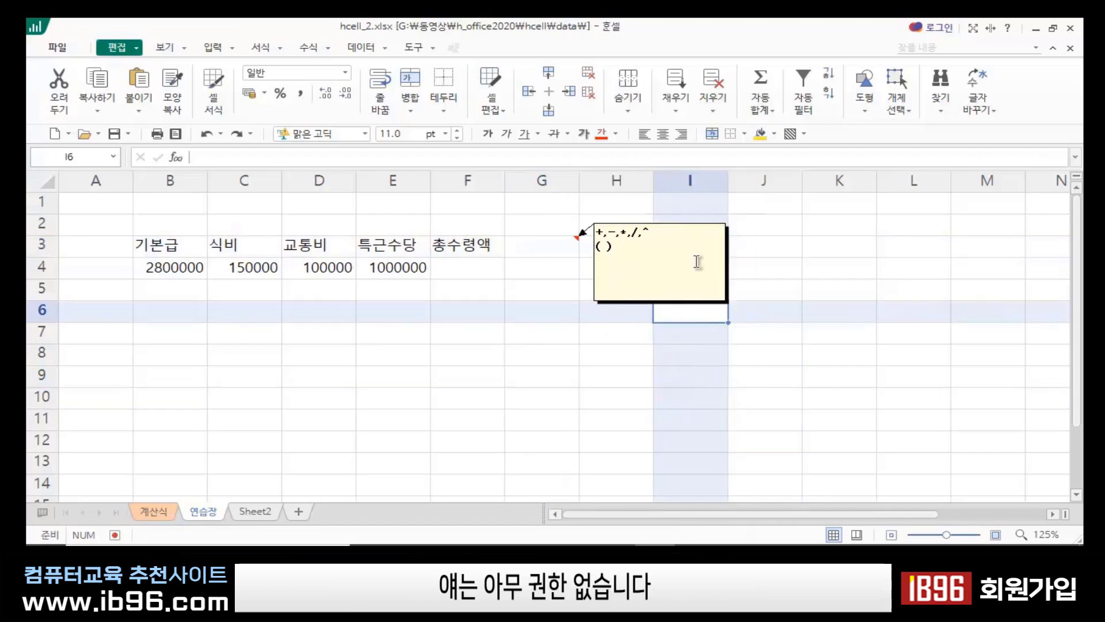
- Delete the memo attached to cell G3
click(527, 244)
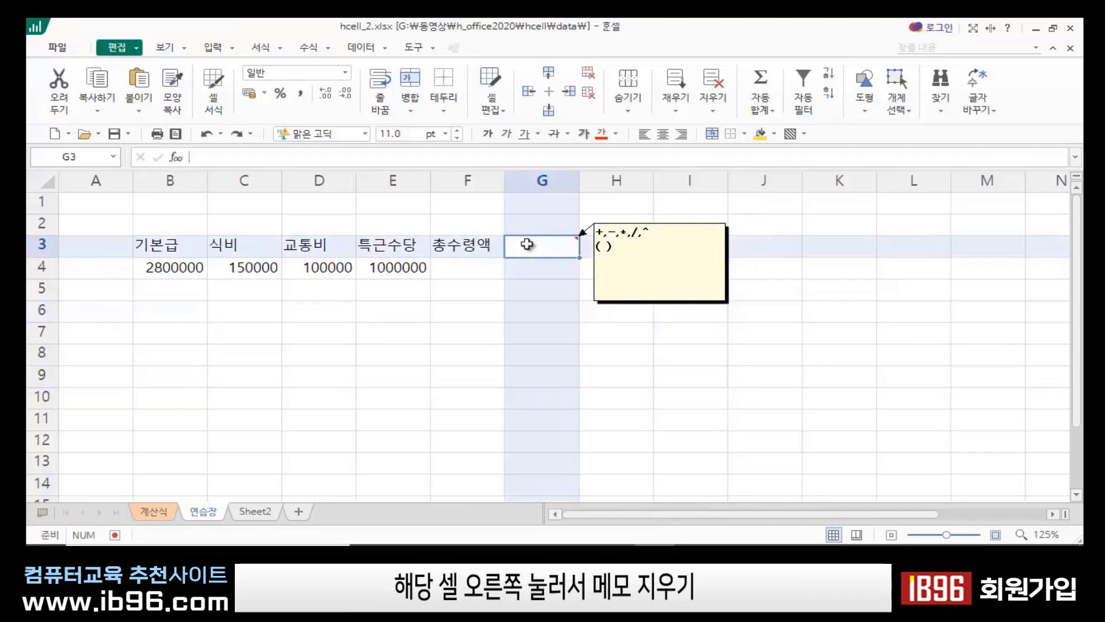
right_click(527, 244)
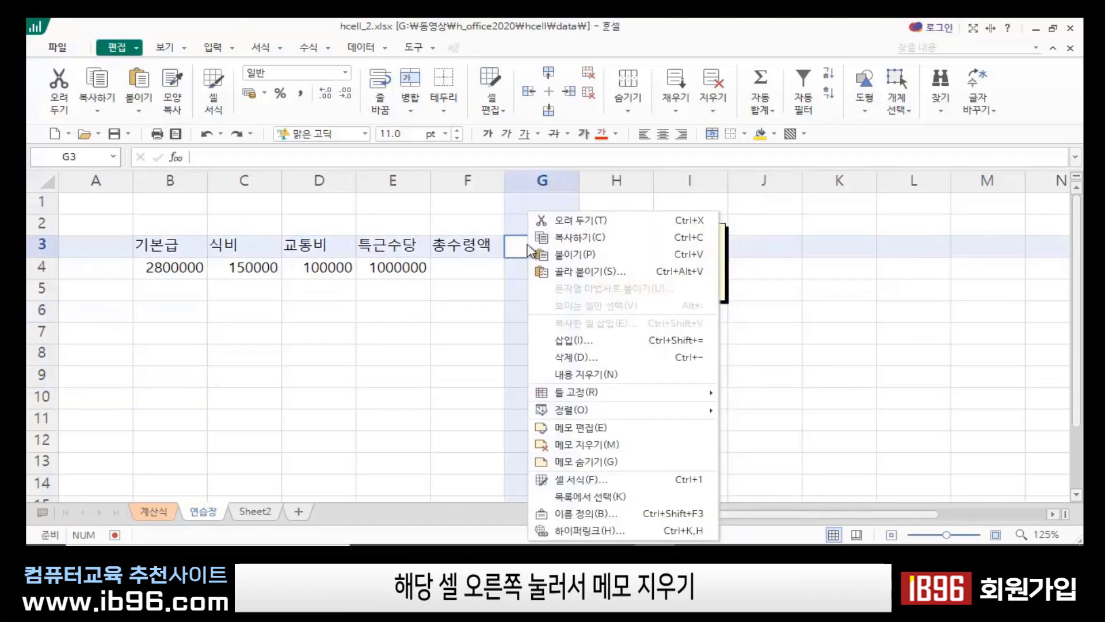
click(596, 445)
click(716, 426)
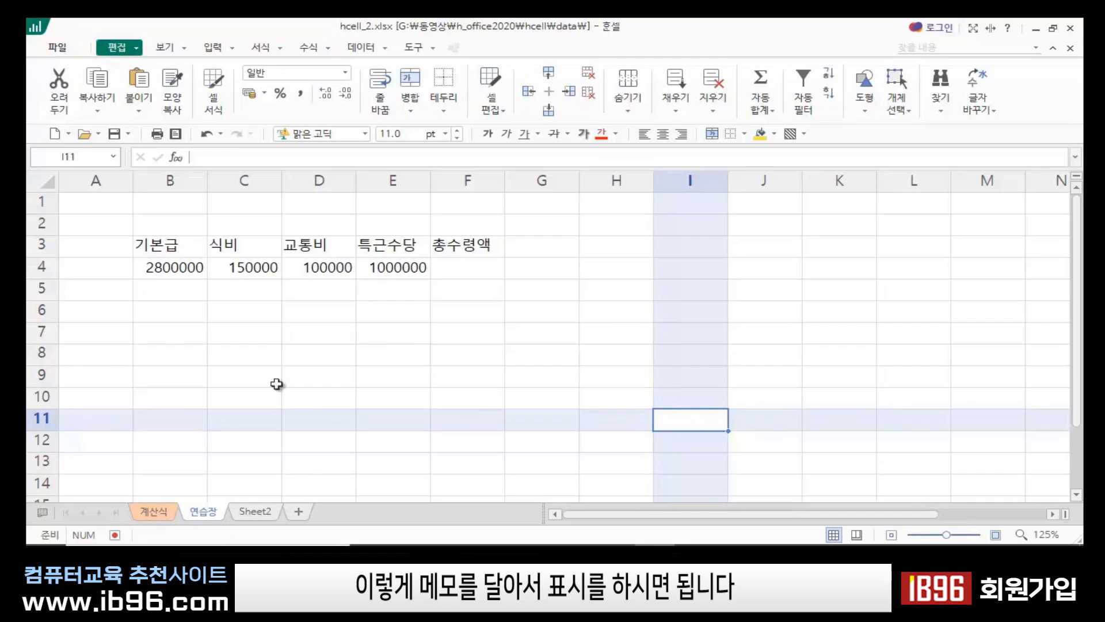
- Switch to the 계산식 sheet
click(333, 422)
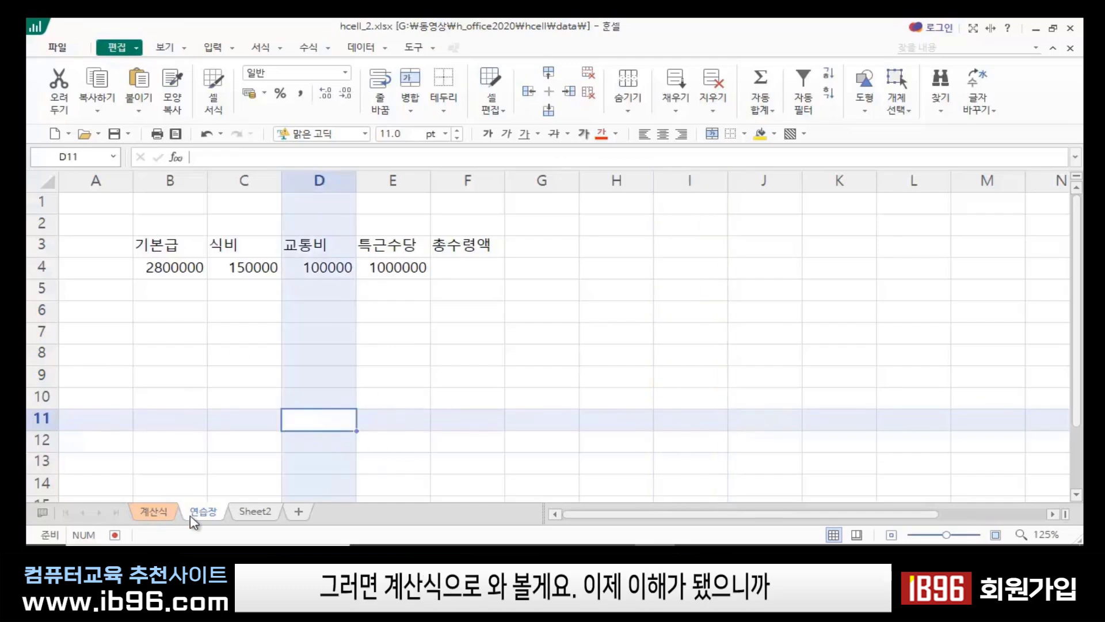
click(154, 515)
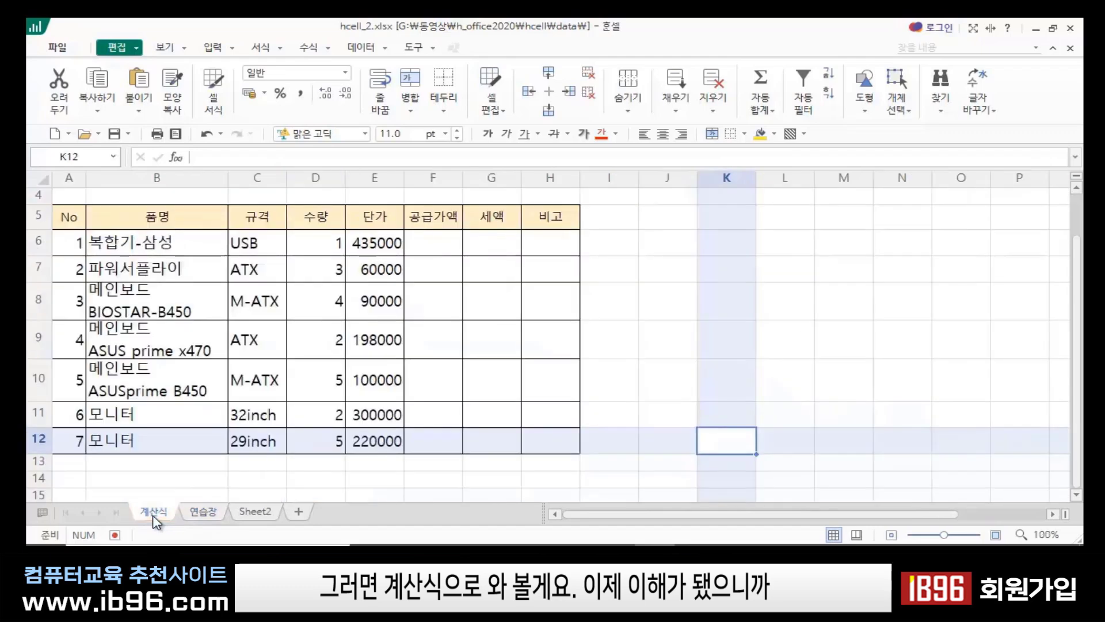
- Examine the product table, focusing on the 수량, 단가 and 공급가액 cells of the first item in row 6
click(648, 312)
click(290, 488)
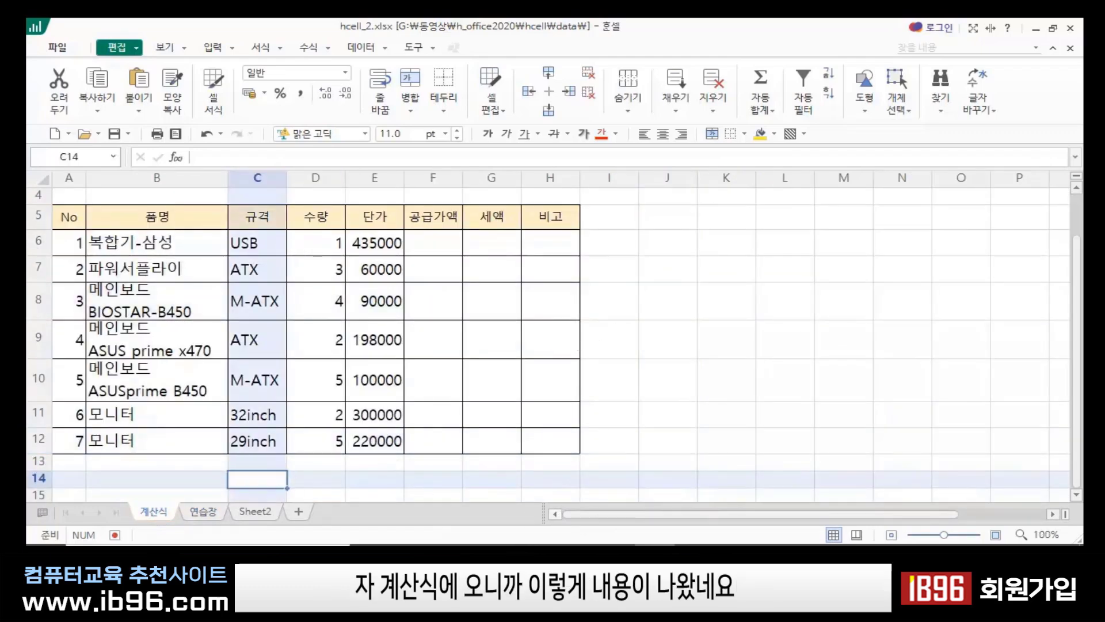
click(776, 289)
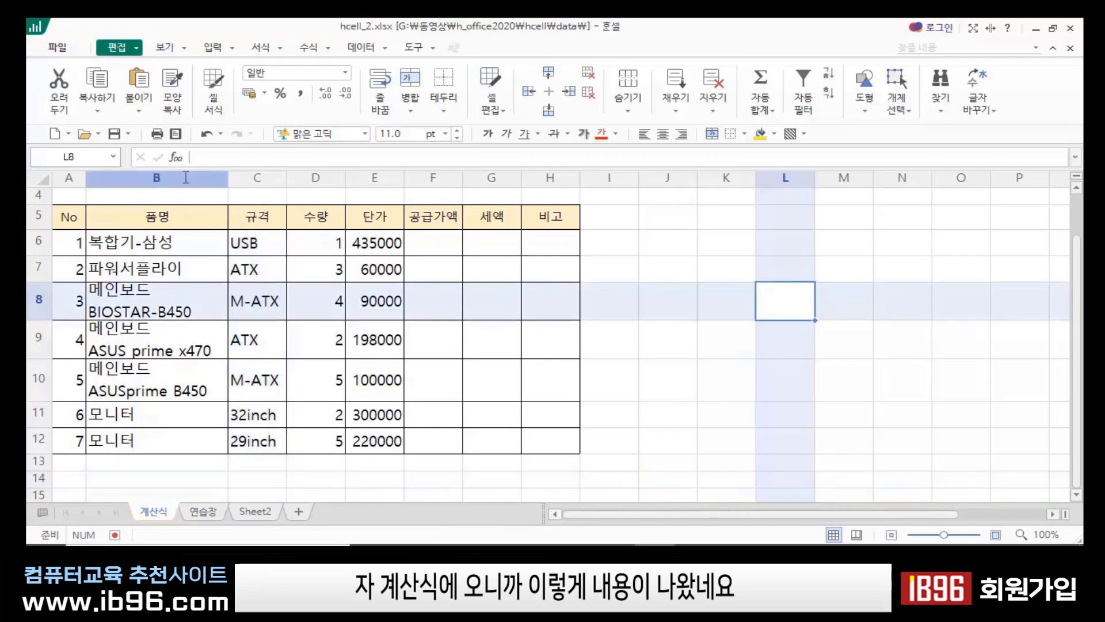
scroll(230, 248, up, 1)
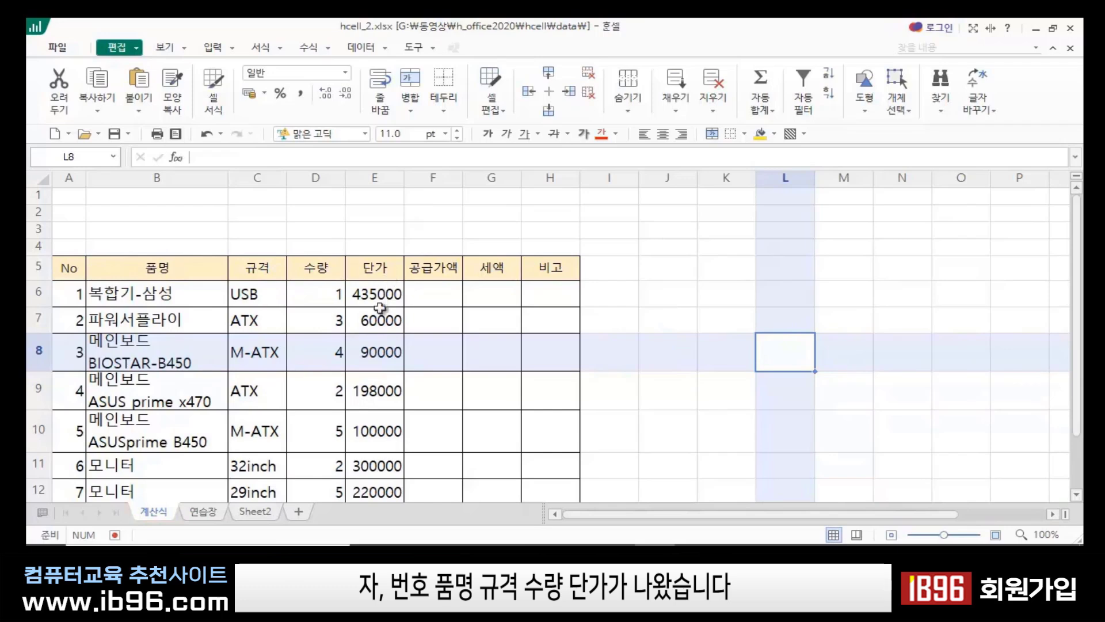
click(732, 382)
click(375, 294)
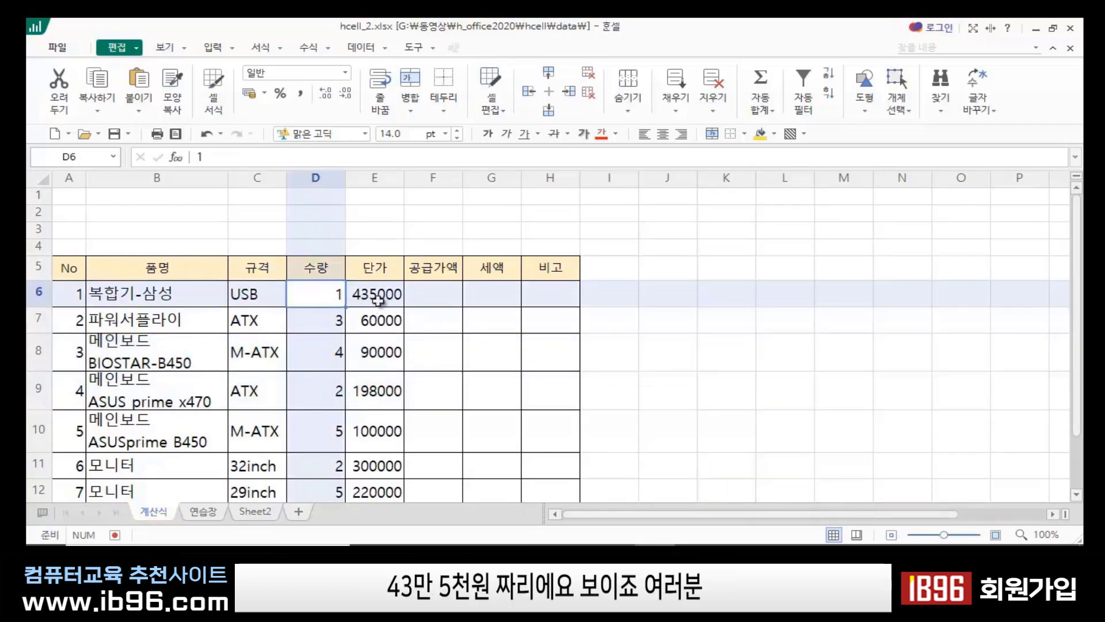
click(315, 292)
click(377, 291)
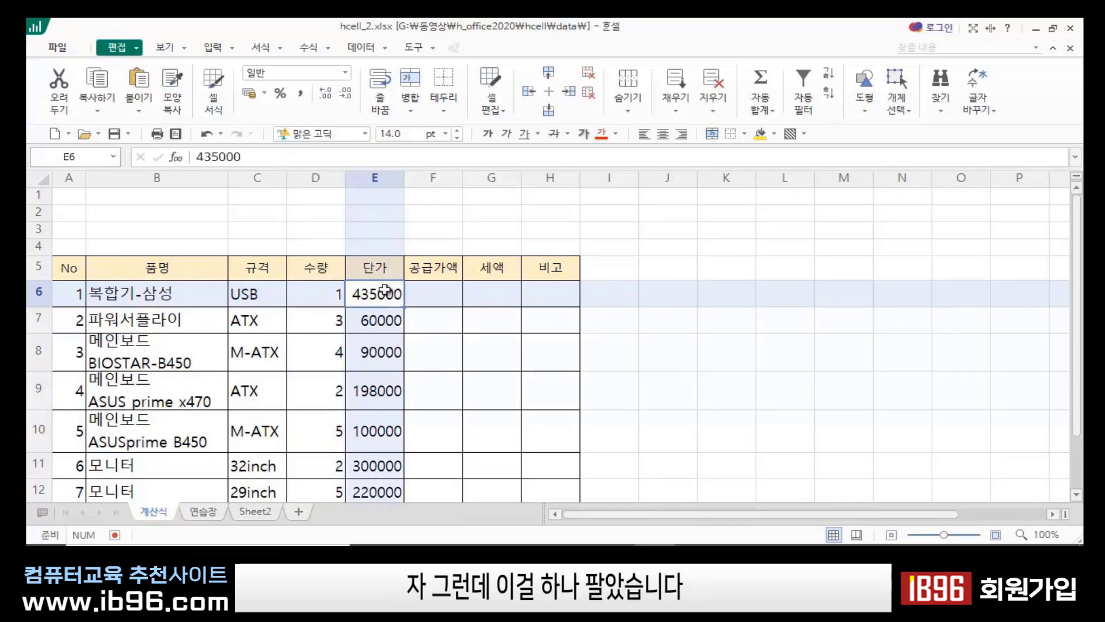
click(323, 295)
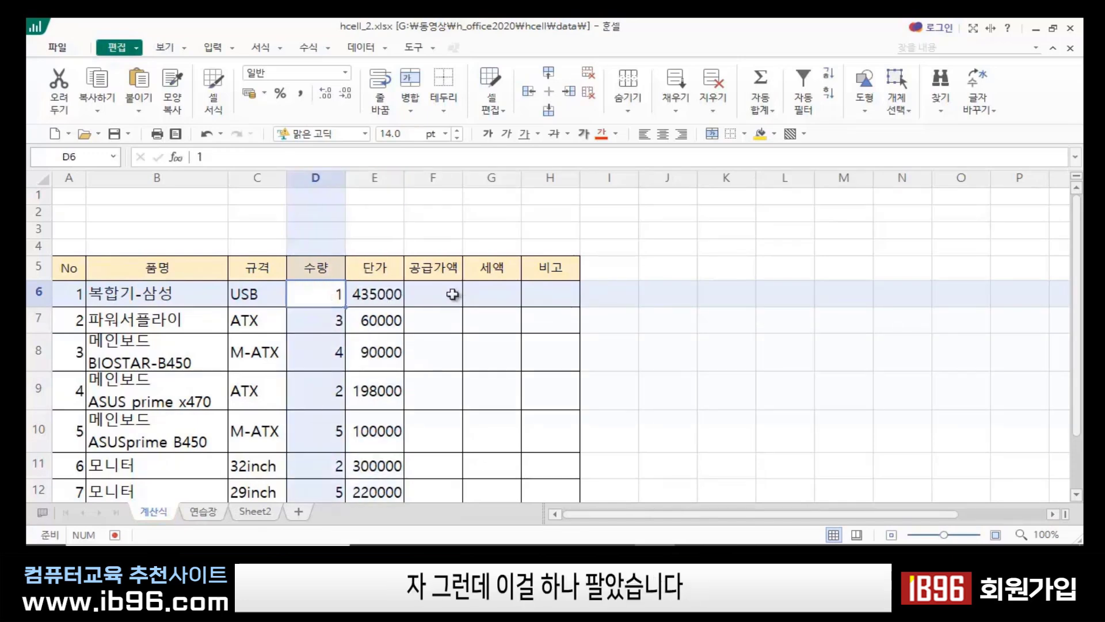
click(433, 293)
click(325, 296)
click(387, 292)
click(434, 294)
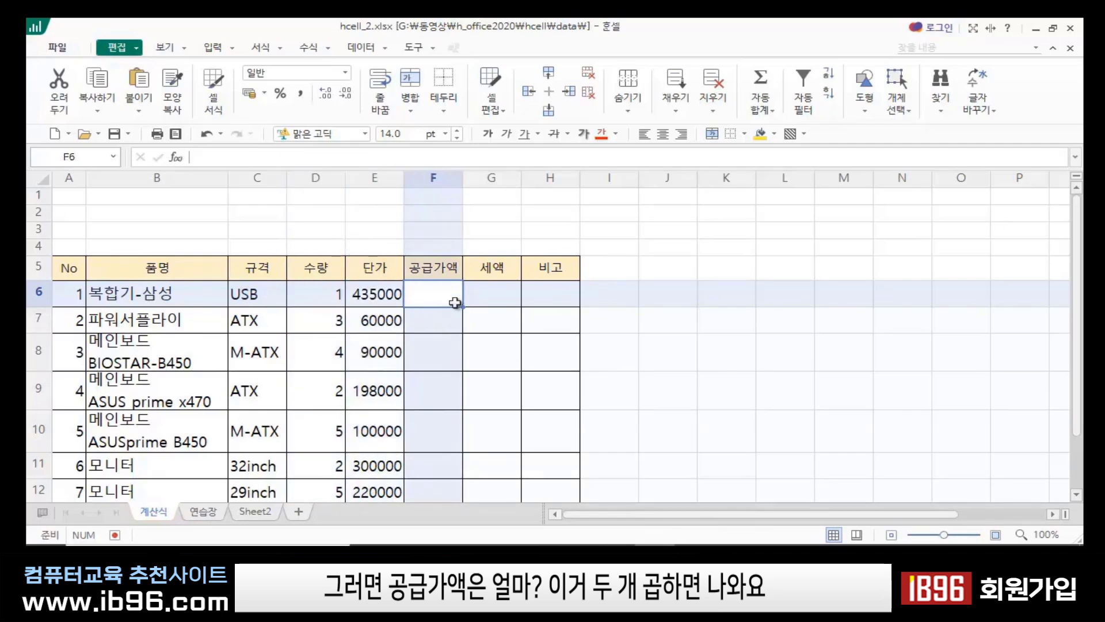
click(736, 345)
click(426, 294)
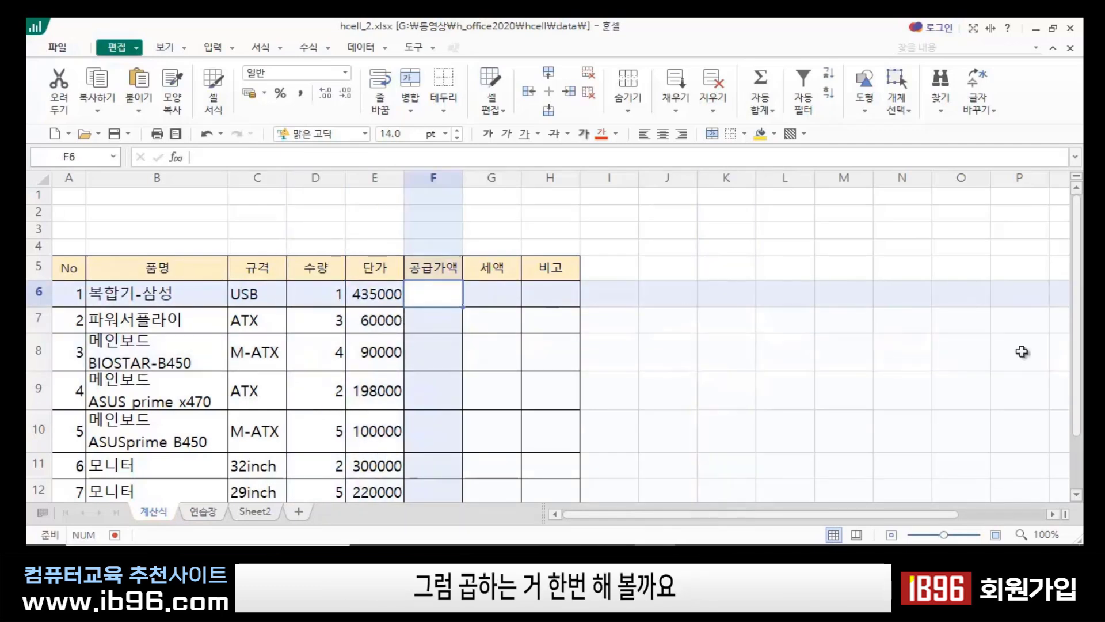
- Calculate the first item's 공급가액 in F6 with the formula =D6*E6, at 110% zoom
click(996, 535)
click(996, 534)
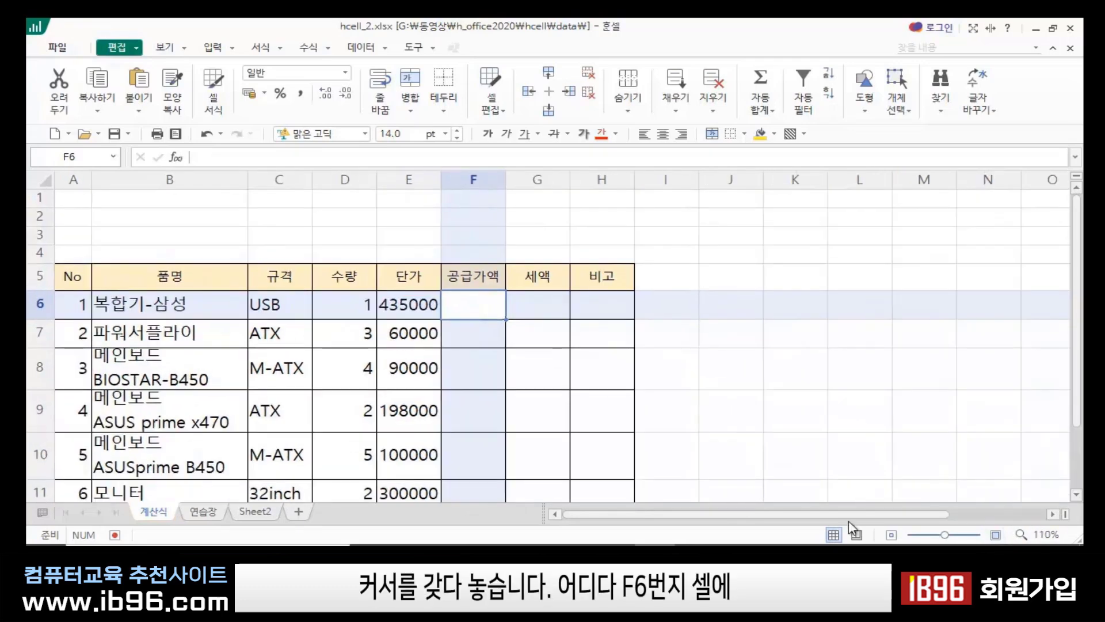
click(736, 336)
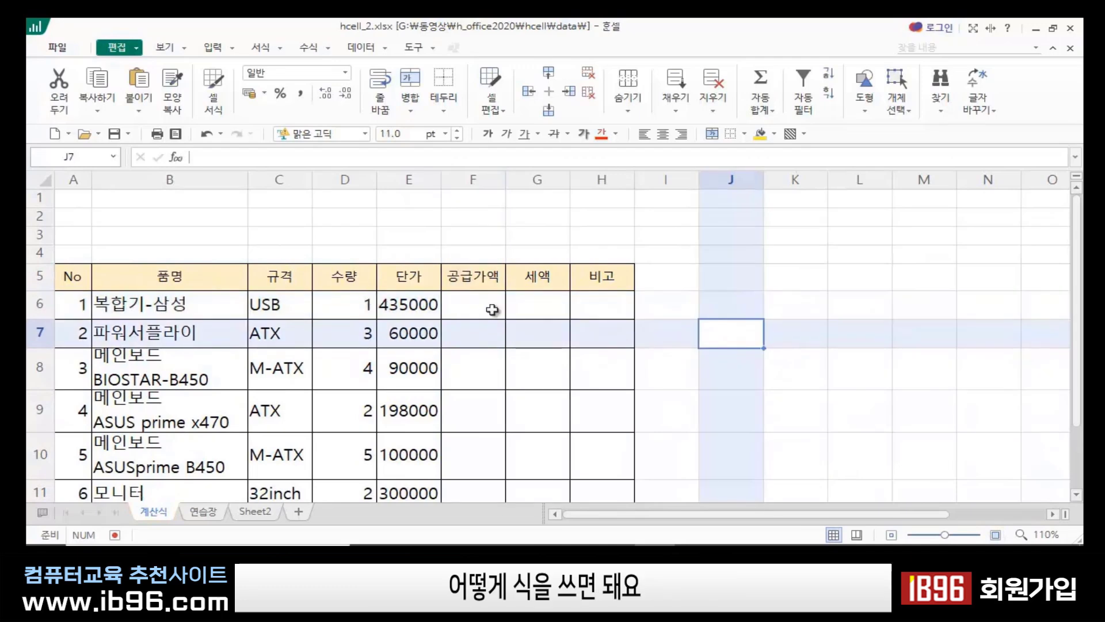
click(486, 304)
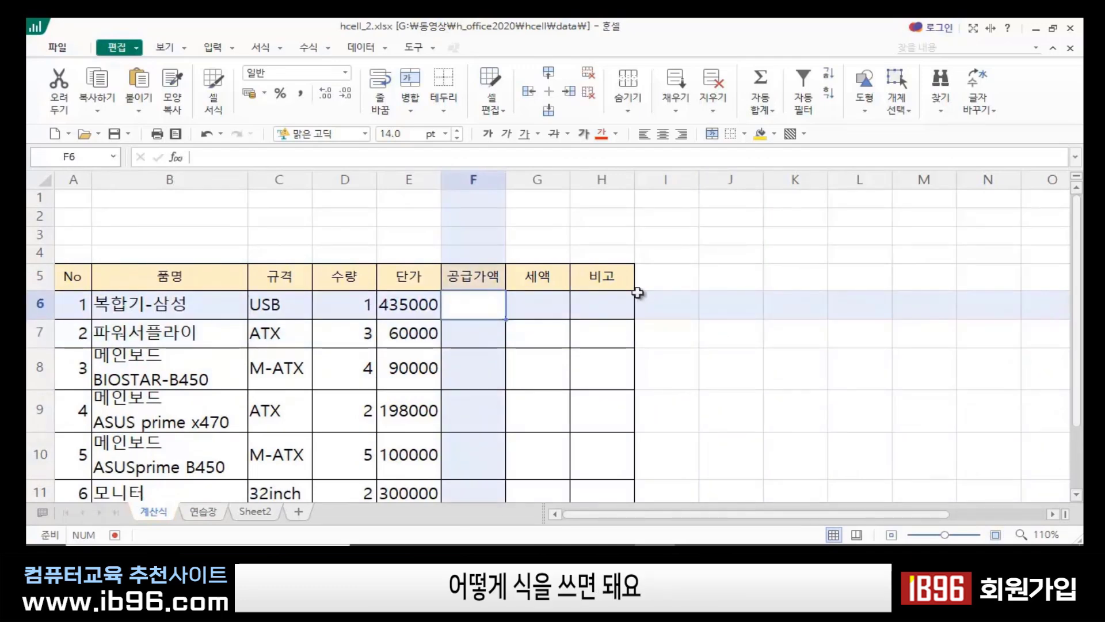
text(=)
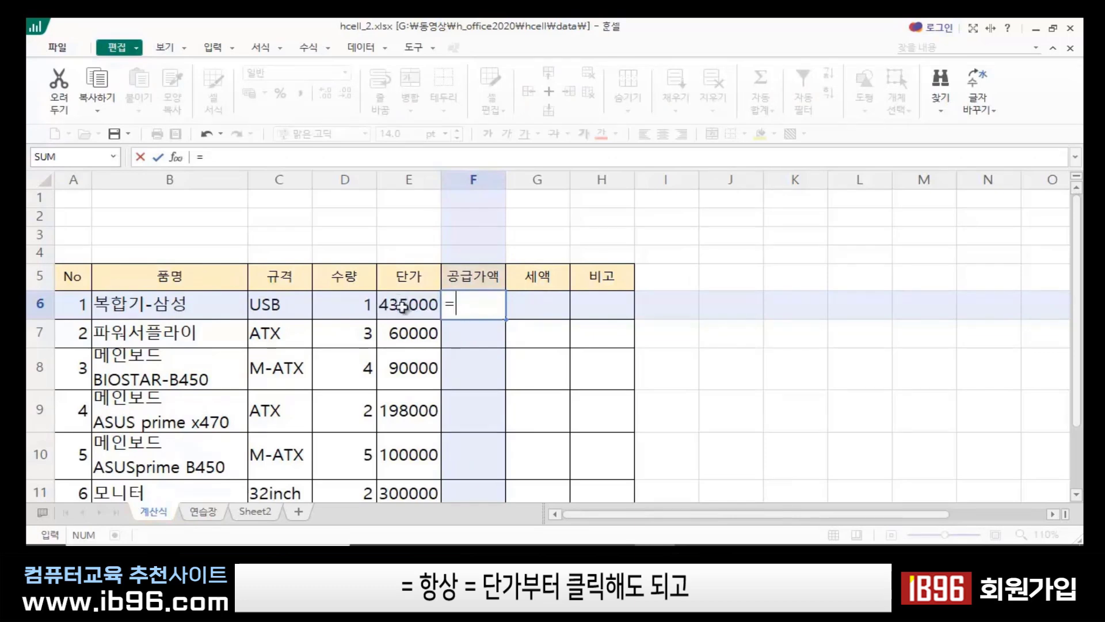
click(351, 305)
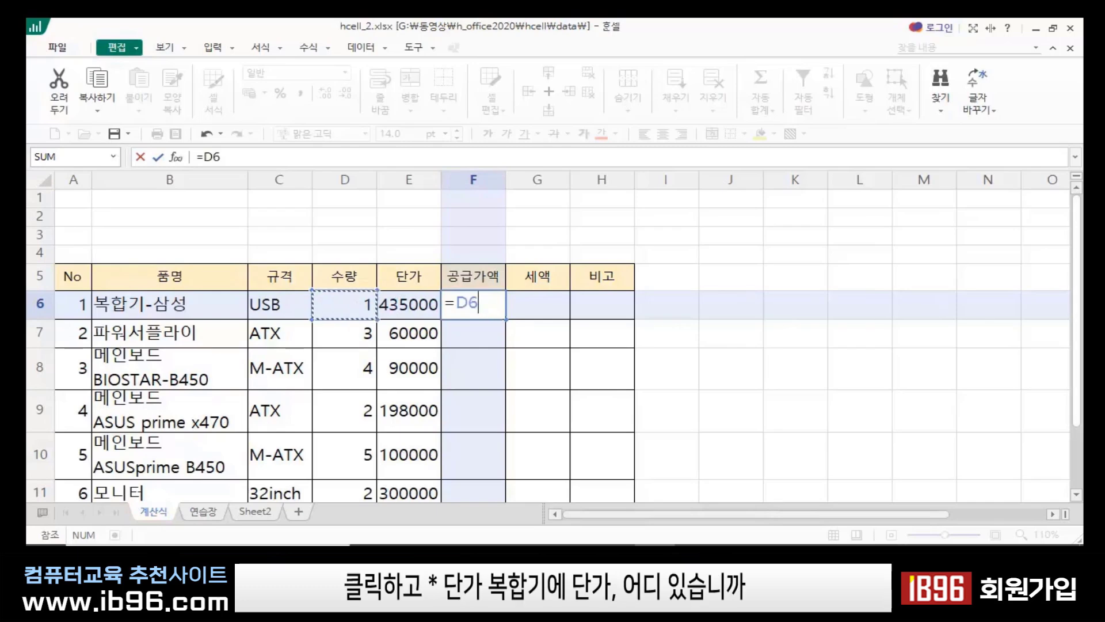
text(*)
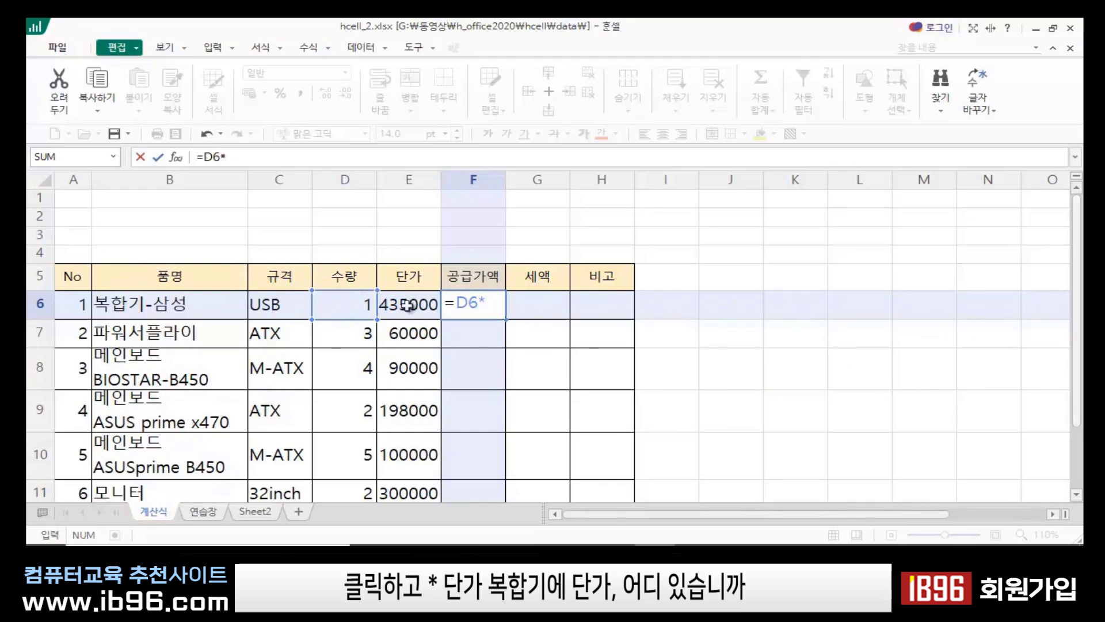
click(400, 306)
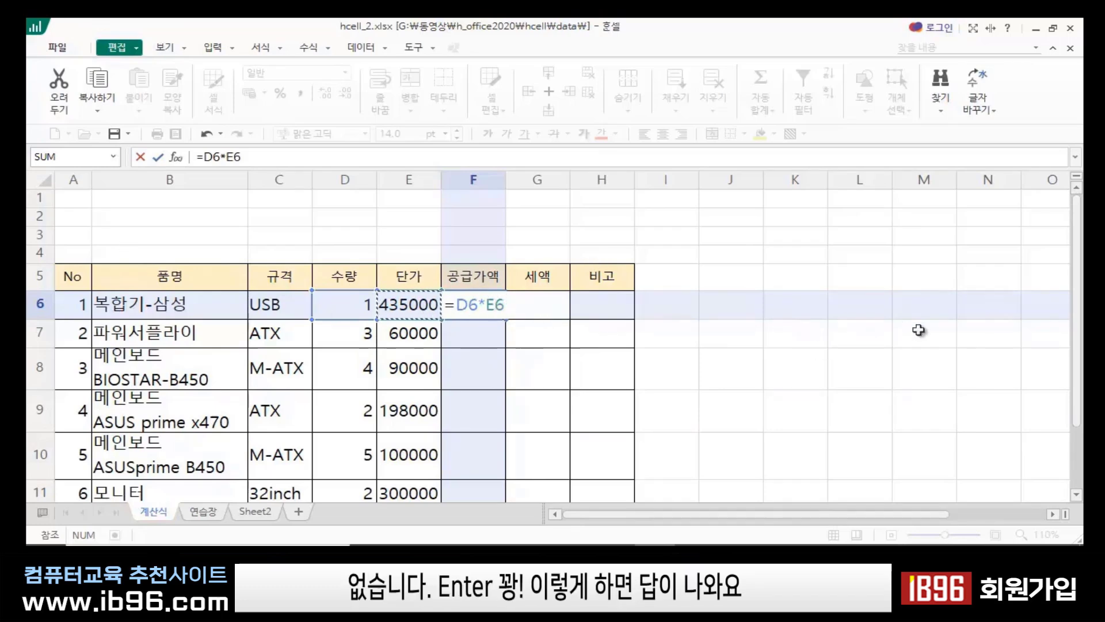
key(Return)
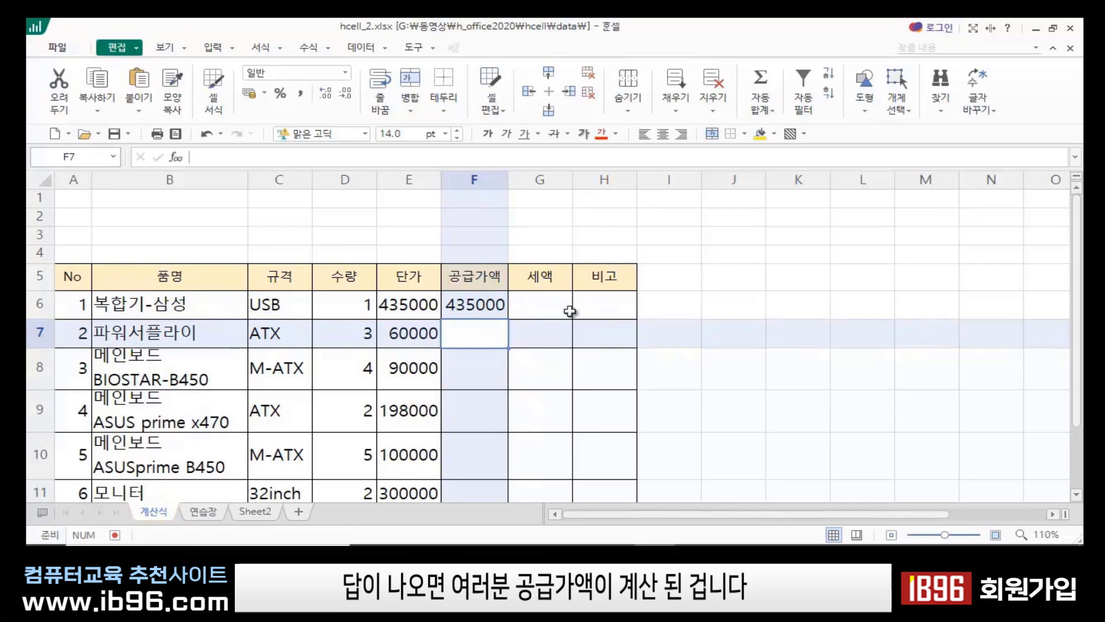
- Examine the formula in F6 and the matching 수량, 단가 and 공급가액 cells in the rows below it
click(474, 306)
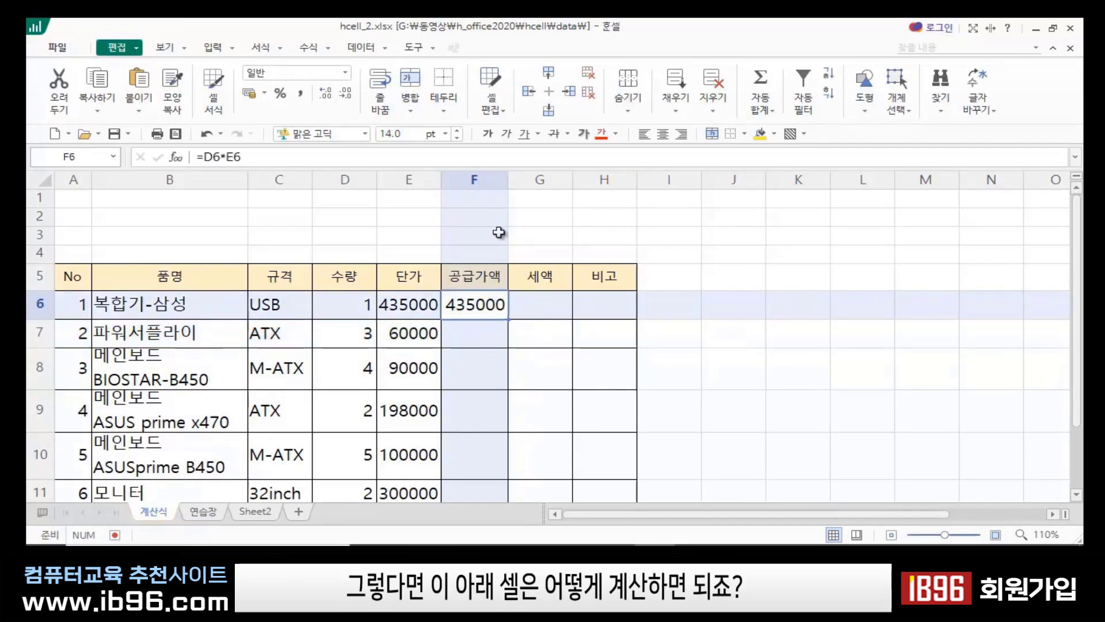
click(472, 338)
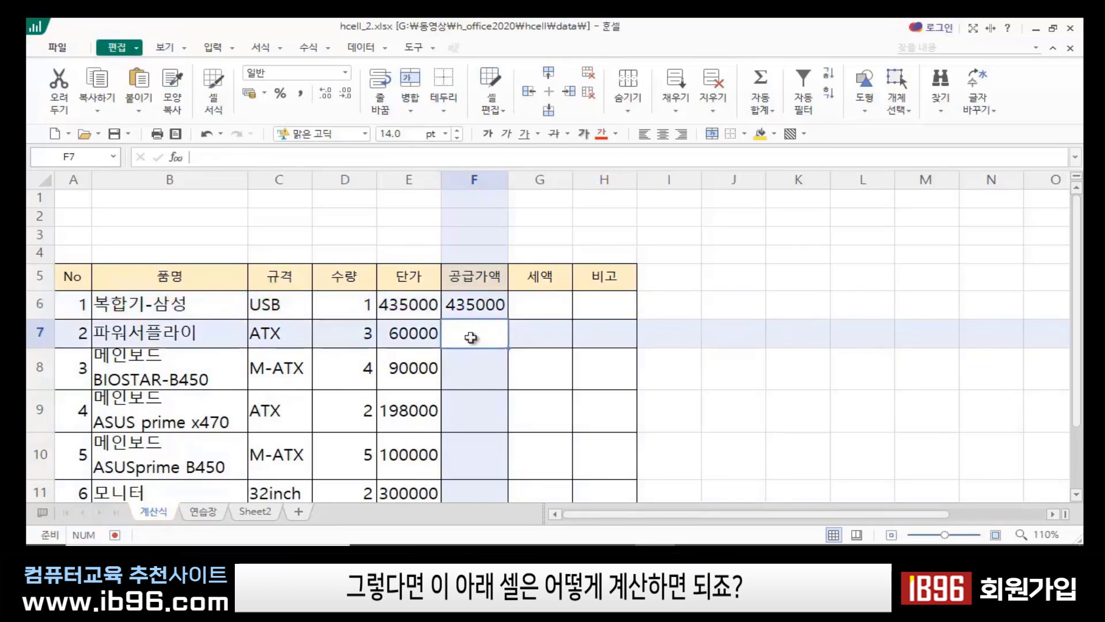
click(346, 330)
click(410, 333)
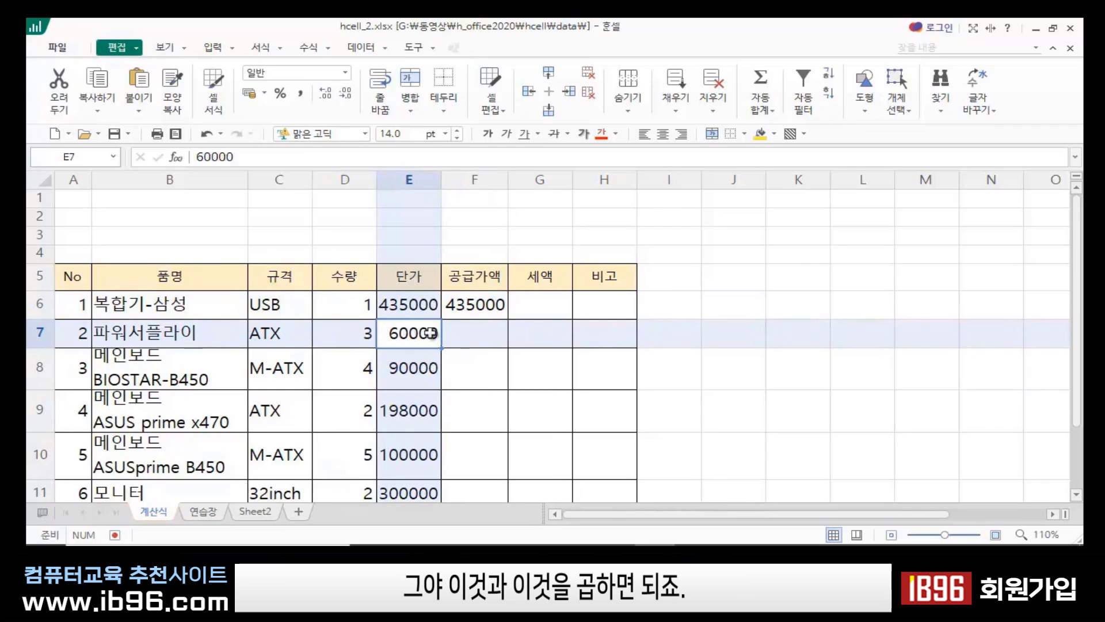
click(483, 339)
click(476, 368)
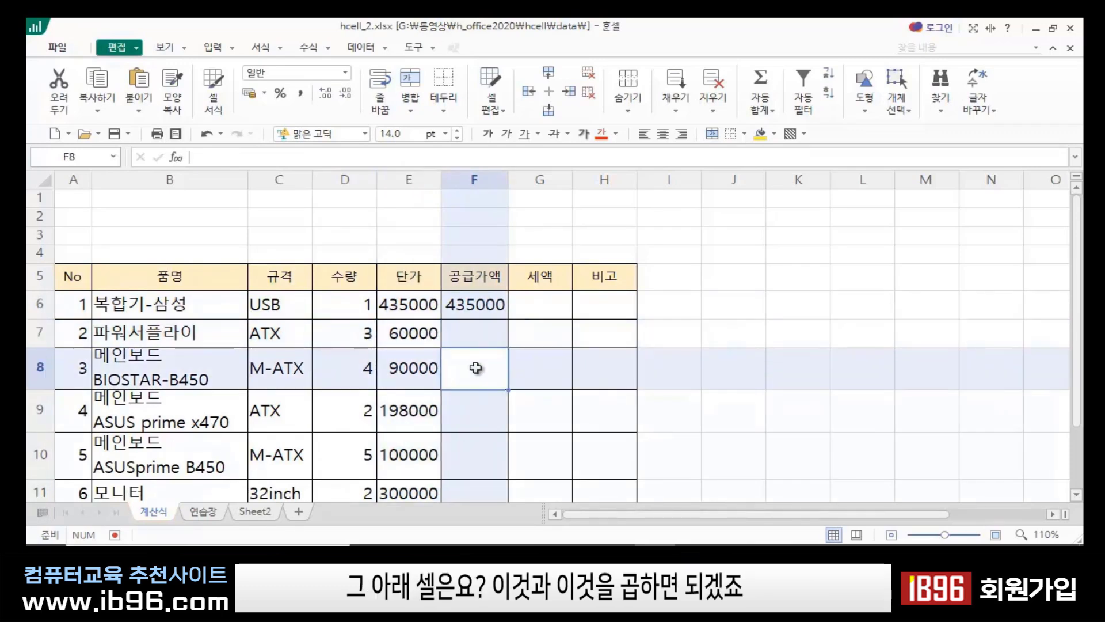
click(345, 370)
click(406, 367)
click(469, 368)
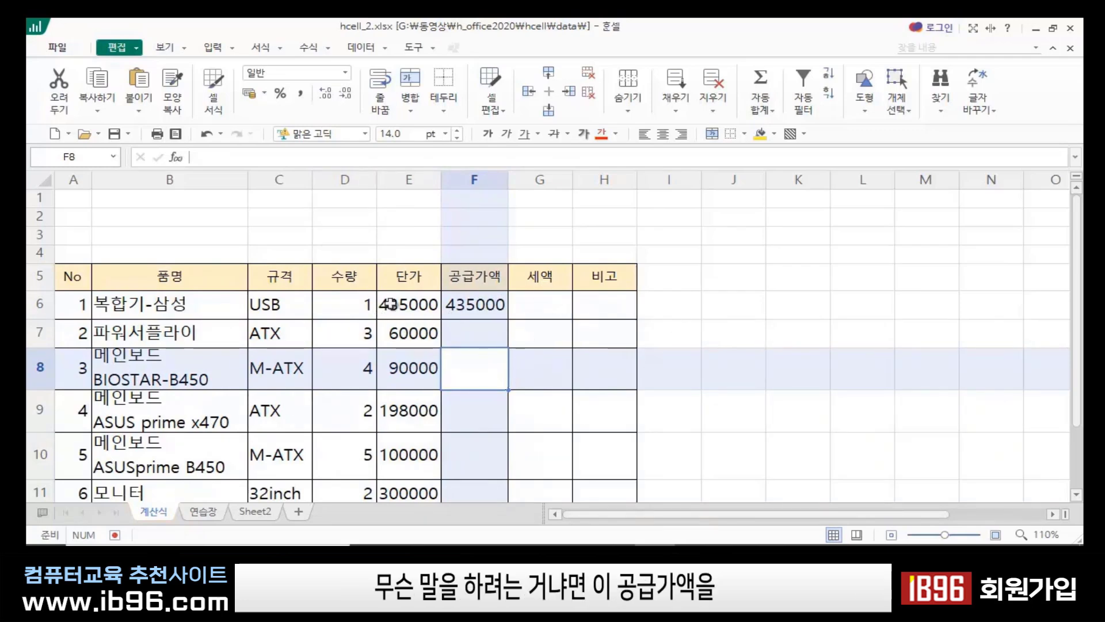
click(484, 307)
click(473, 331)
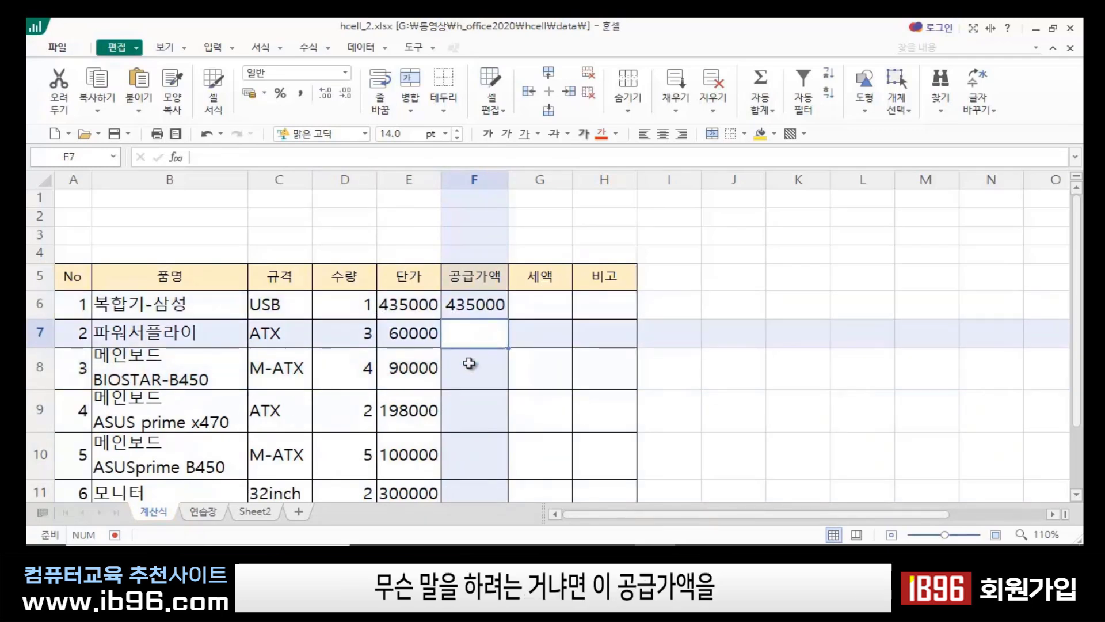
click(468, 386)
click(459, 422)
click(466, 465)
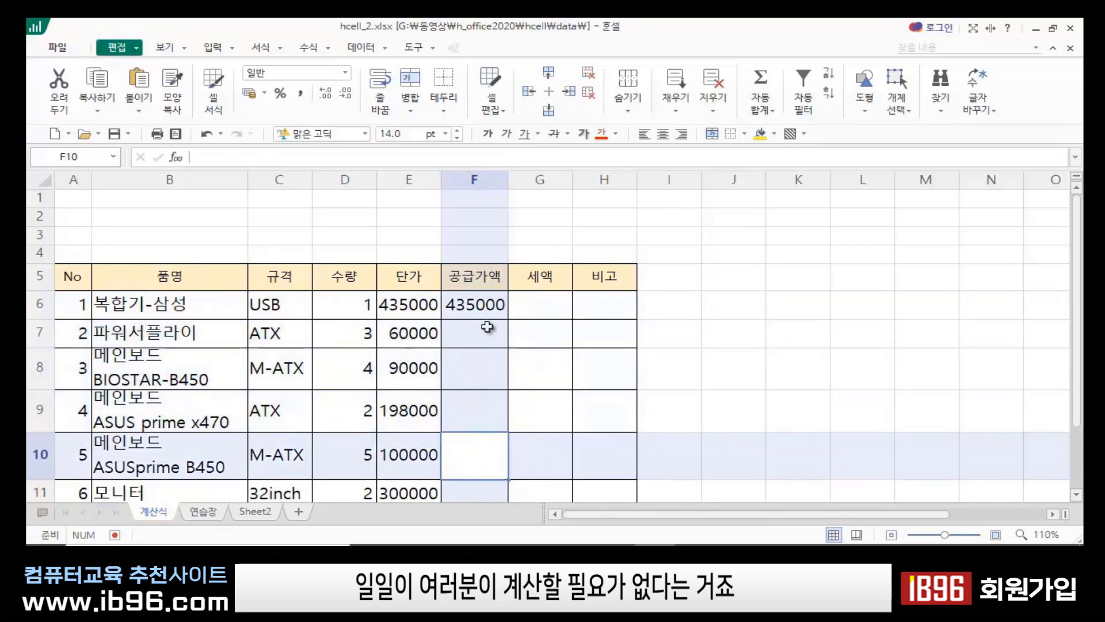
- Fill the 공급가액 formula from F6 down through F12
click(489, 309)
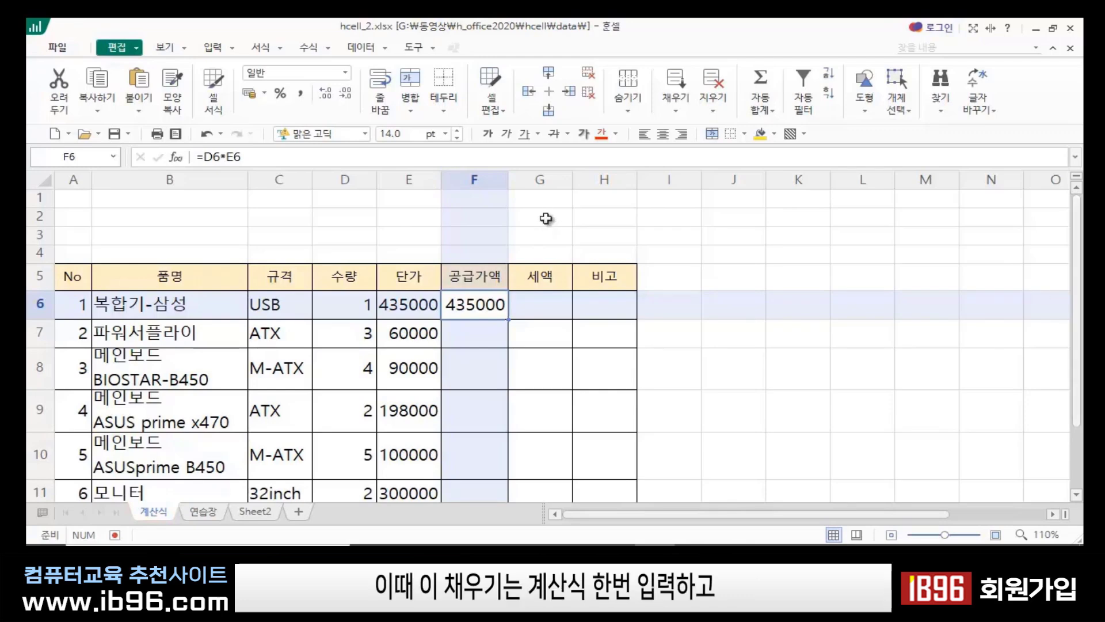
scroll(483, 317, down, 2)
scroll(477, 329, up, 1)
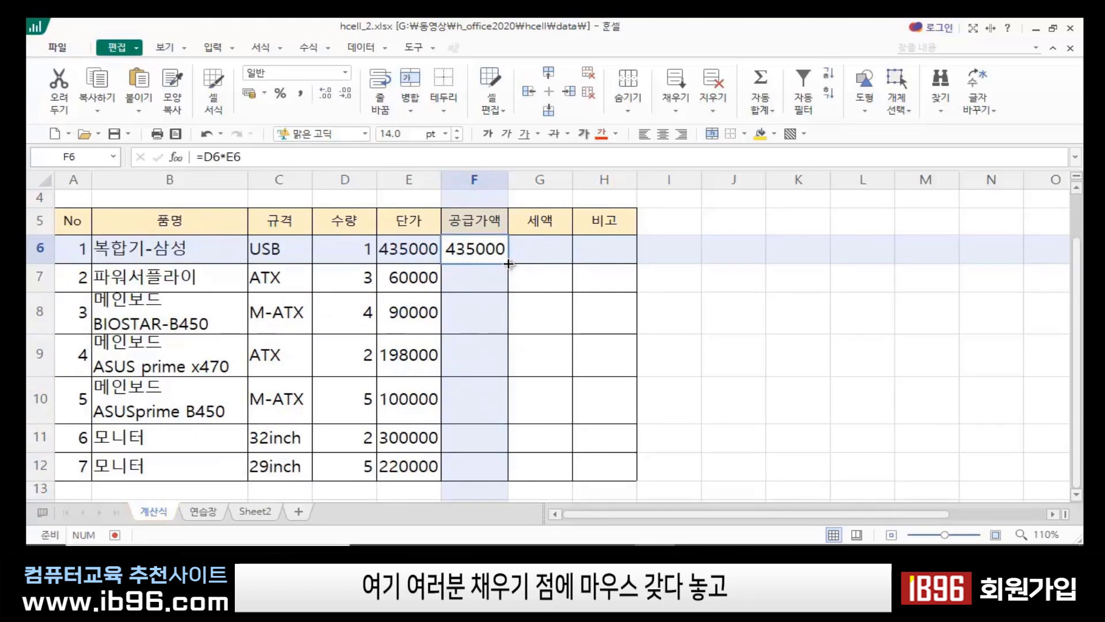
drag(509, 263, 463, 483)
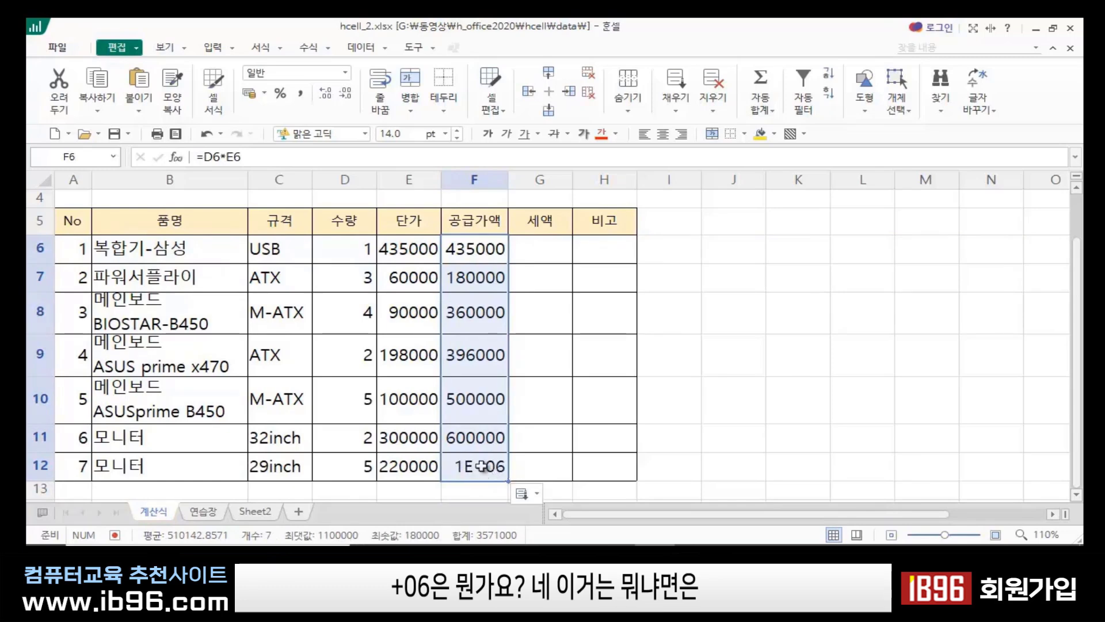
- Auto-fit the width of the 공급가액 column F to its contents
click(485, 469)
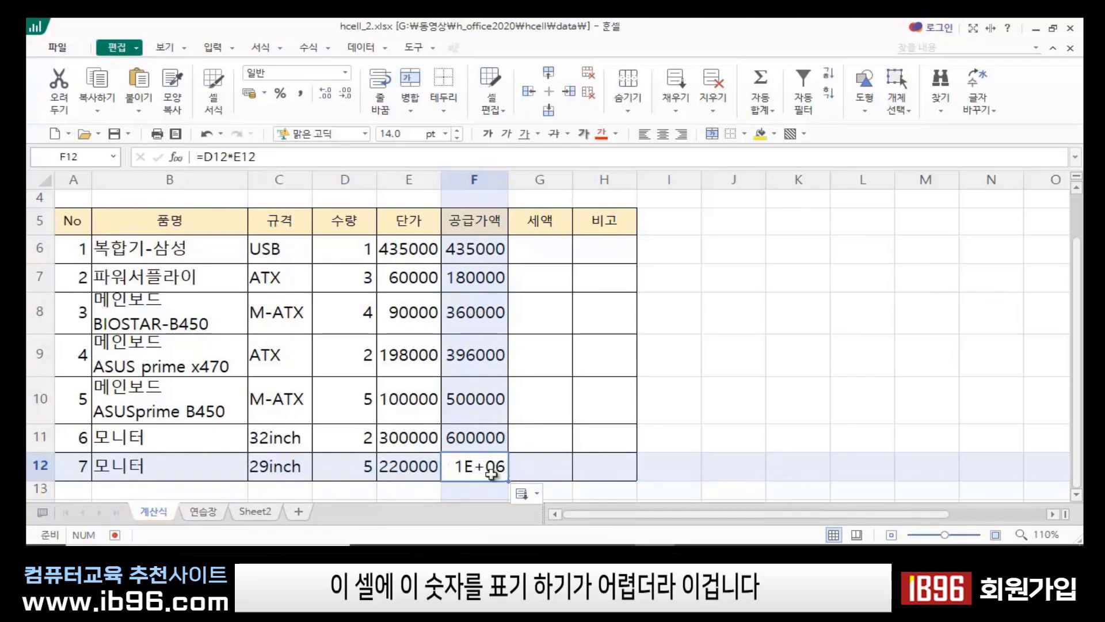
click(708, 403)
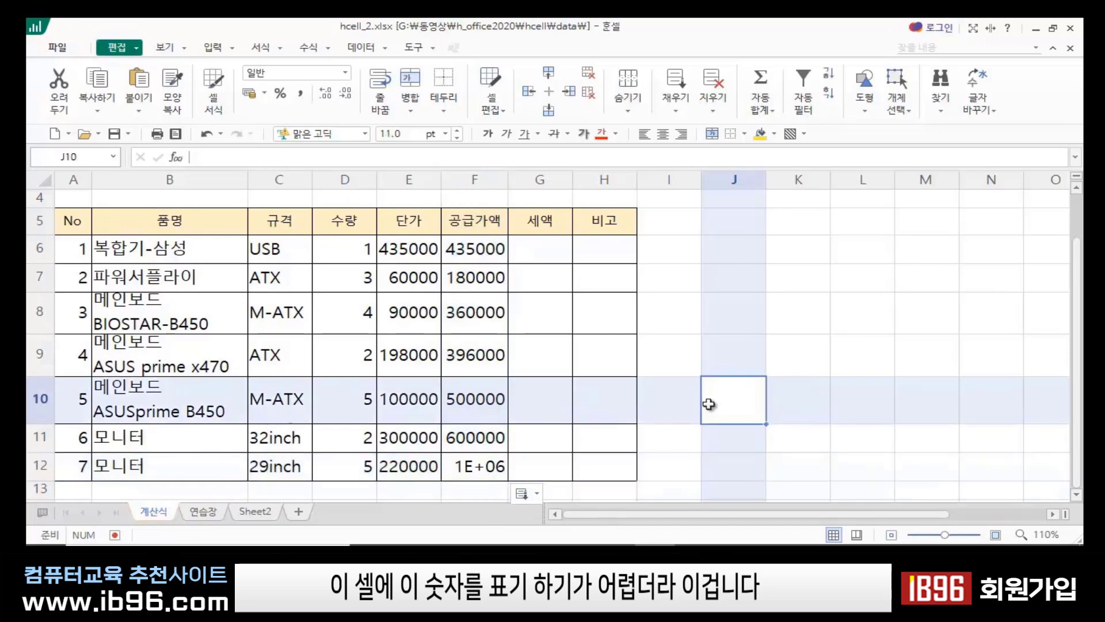
double_click(509, 179)
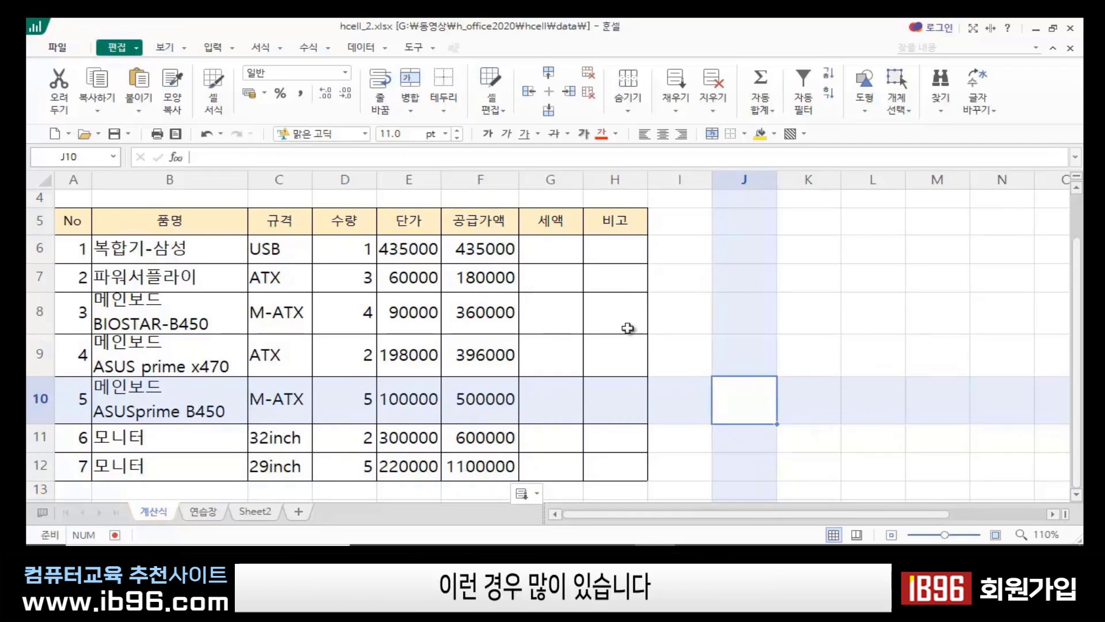
click(678, 328)
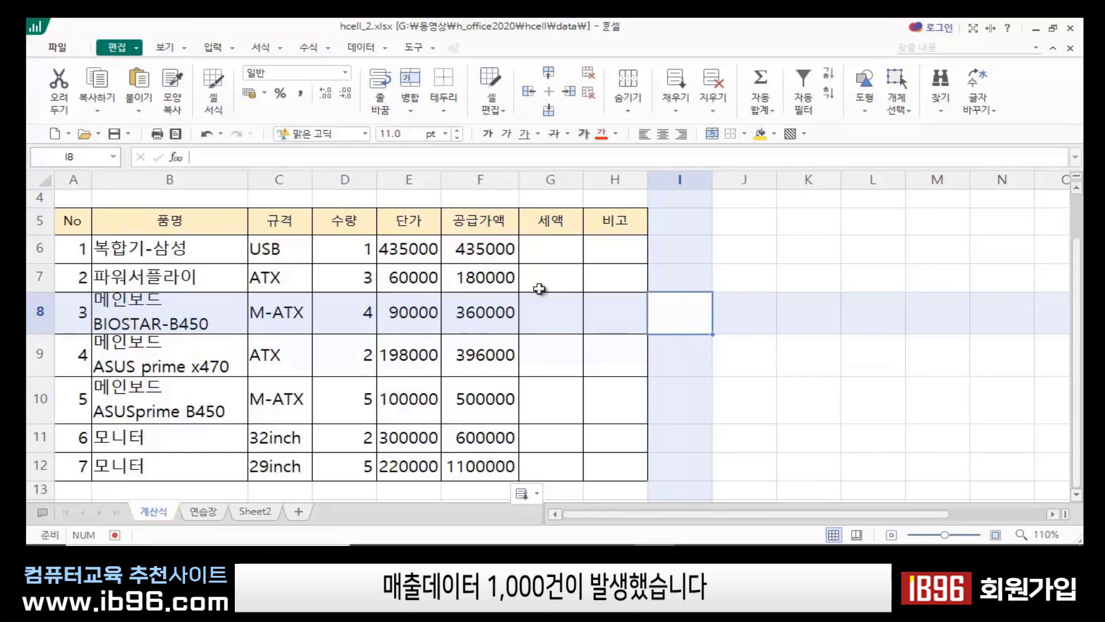
- Clear the filled formulas from F7:F12, keeping only the original formula in F6
click(490, 245)
key(Down)
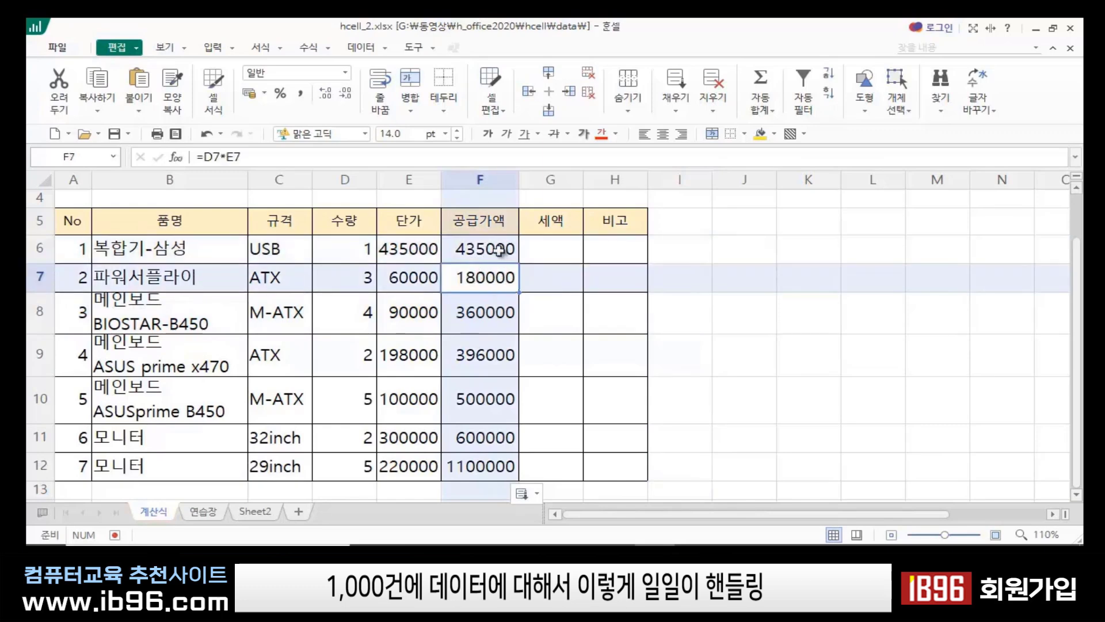
click(498, 251)
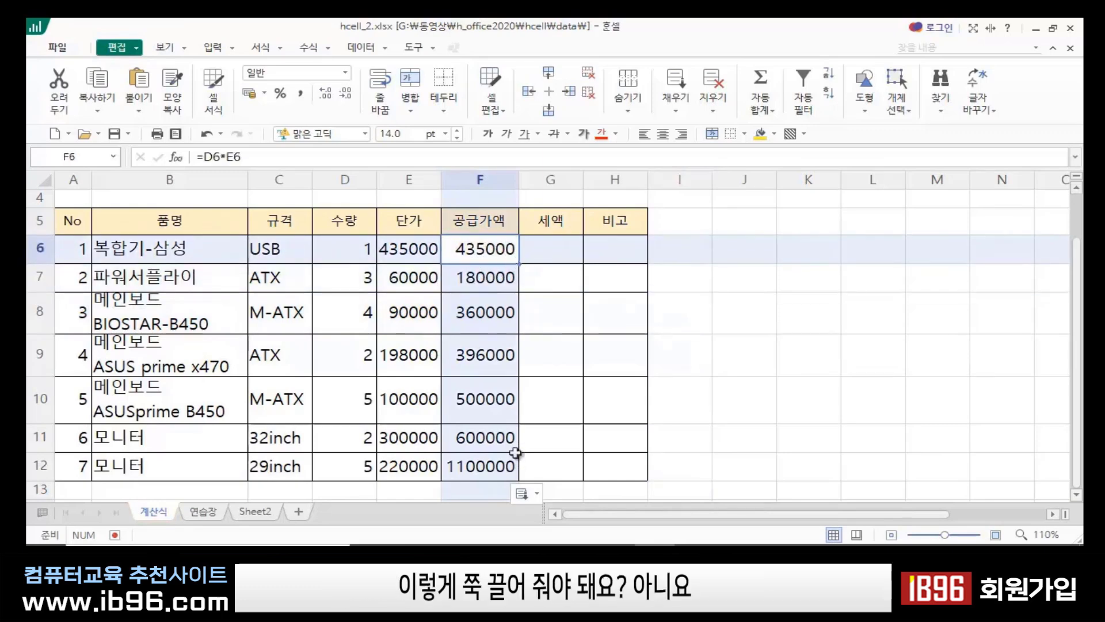
click(788, 401)
click(488, 275)
drag(488, 275, 493, 466)
key(Delete)
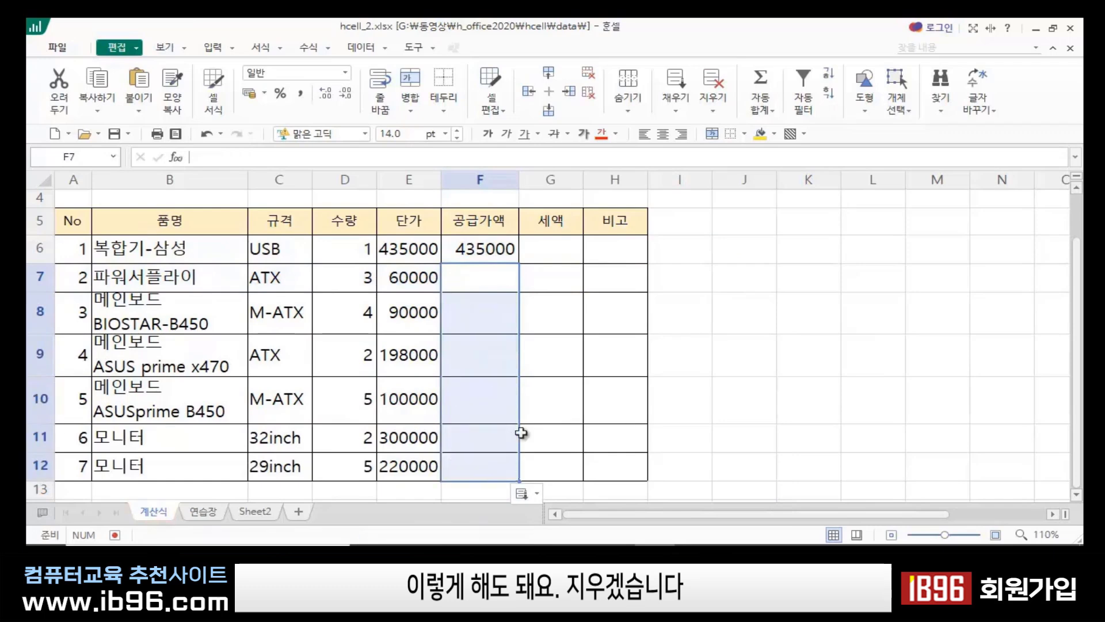
- Fill the 공급가액 formula from F6 down the column through F12
click(749, 373)
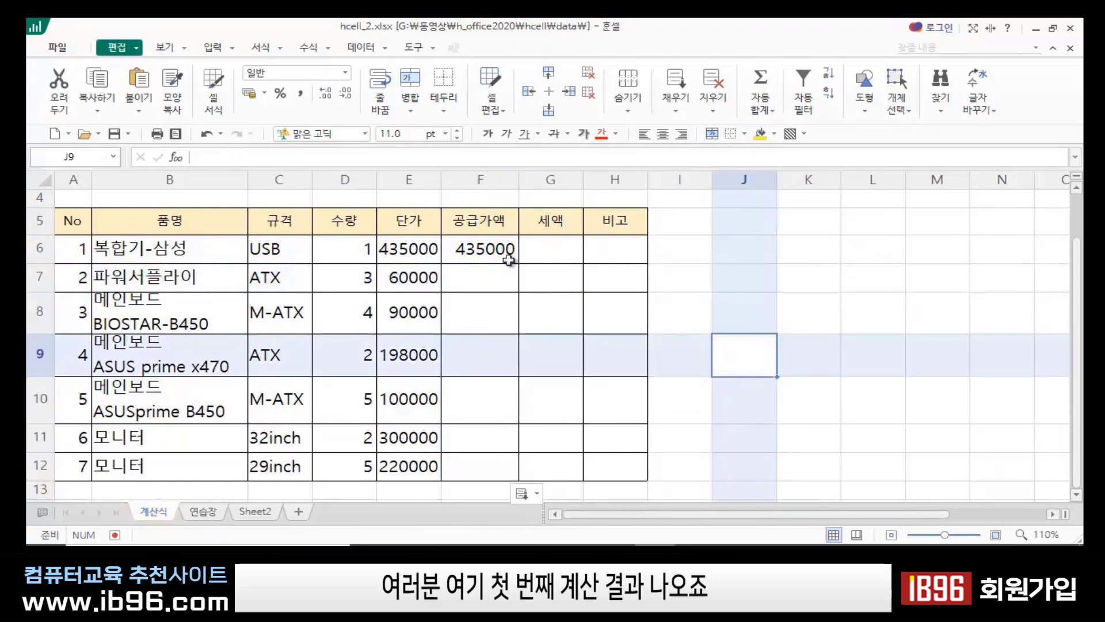
click(486, 247)
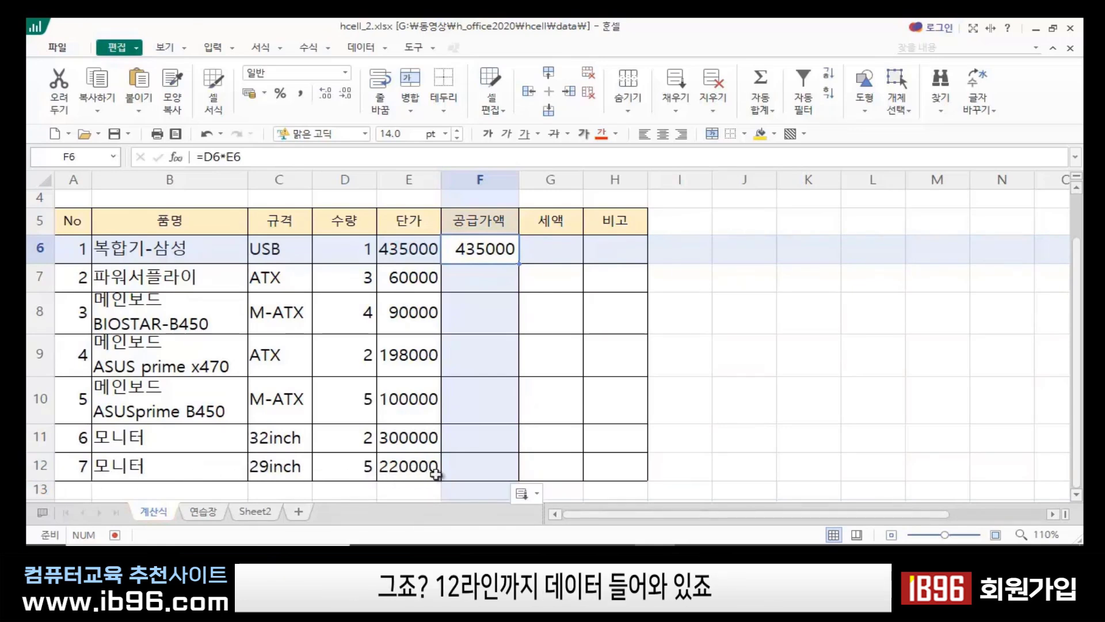
double_click(519, 265)
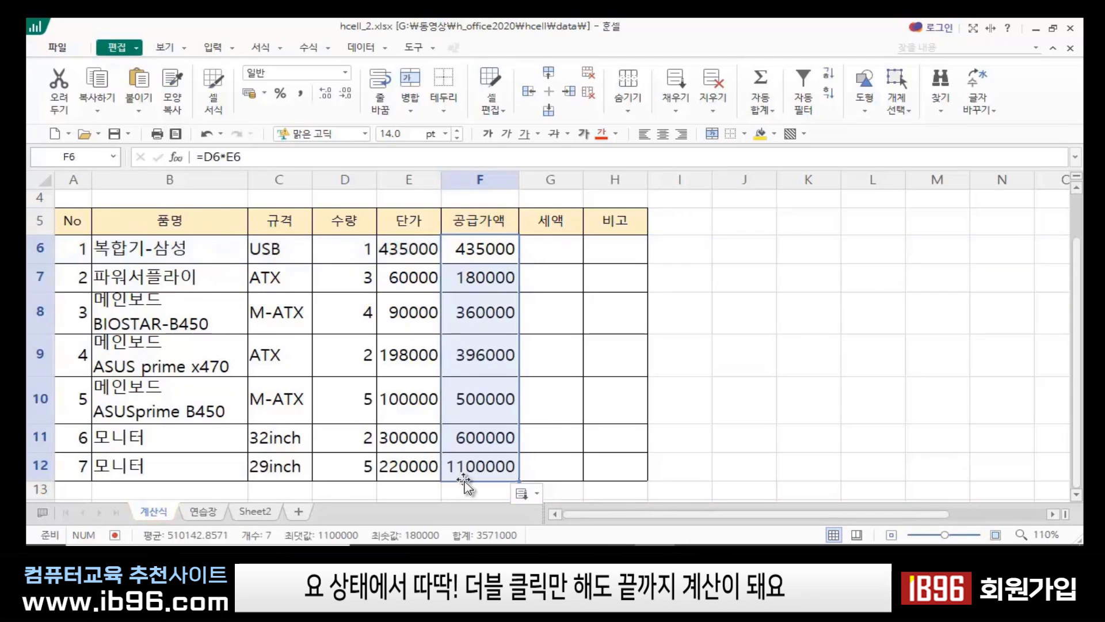
click(824, 418)
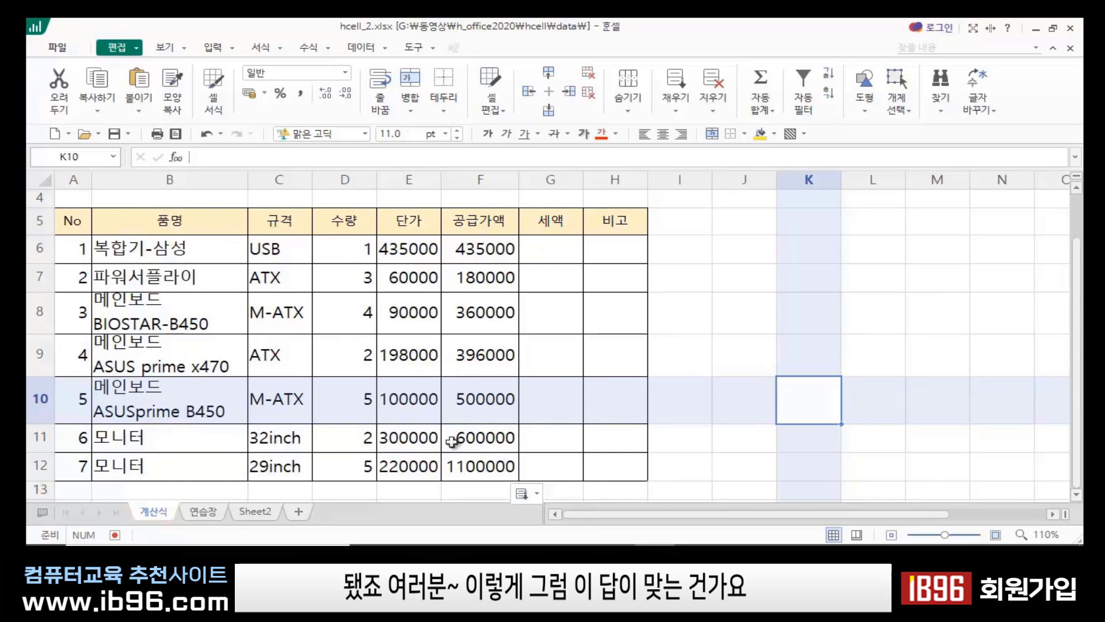
click(717, 320)
click(731, 408)
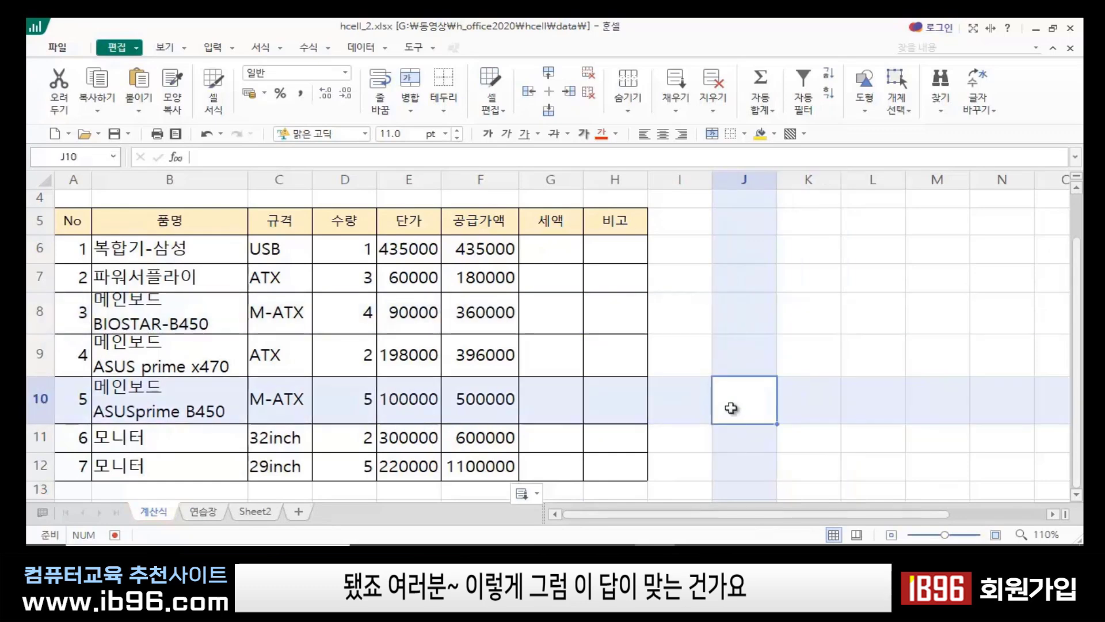
- Examine the 공급가액 formulas in F6:F12 to check which 수량 and 단가 cells each row multiplies
click(464, 310)
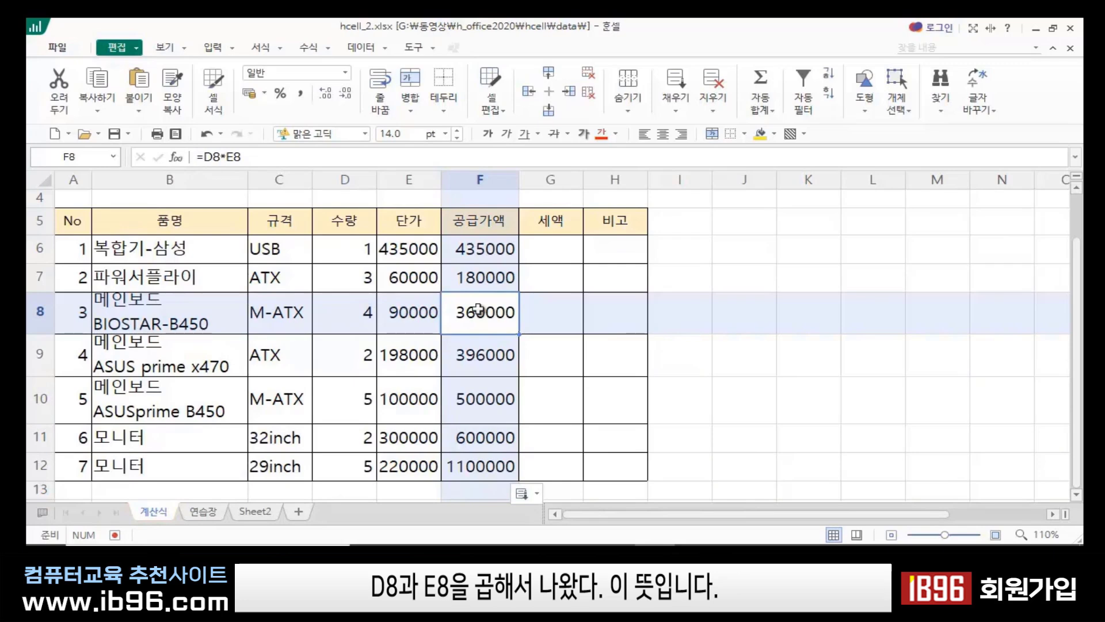
click(466, 358)
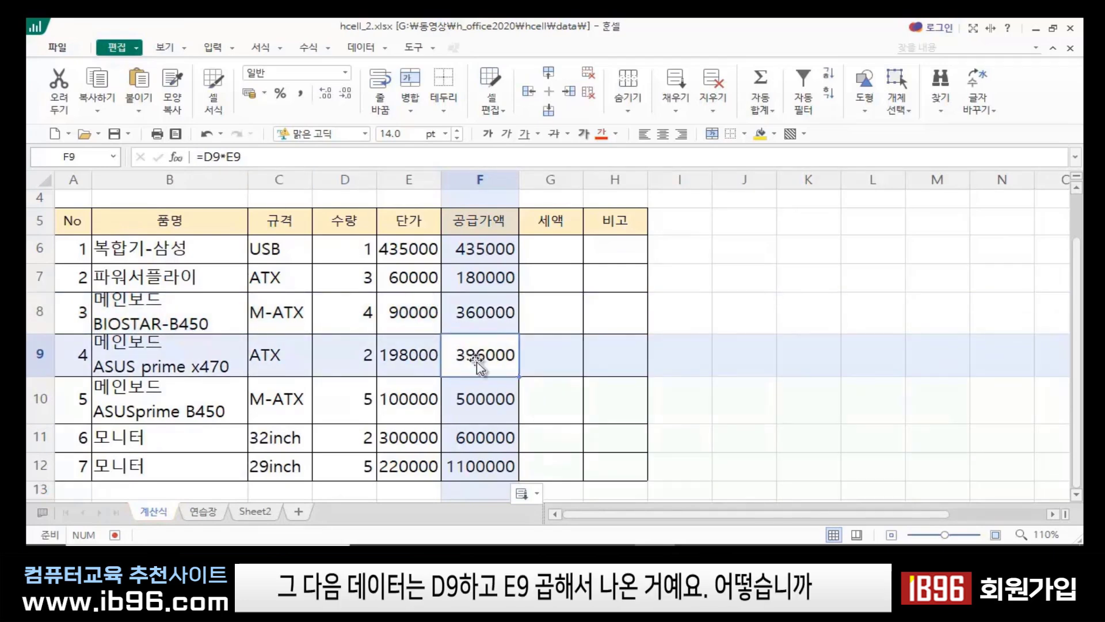
click(461, 402)
click(480, 438)
click(480, 473)
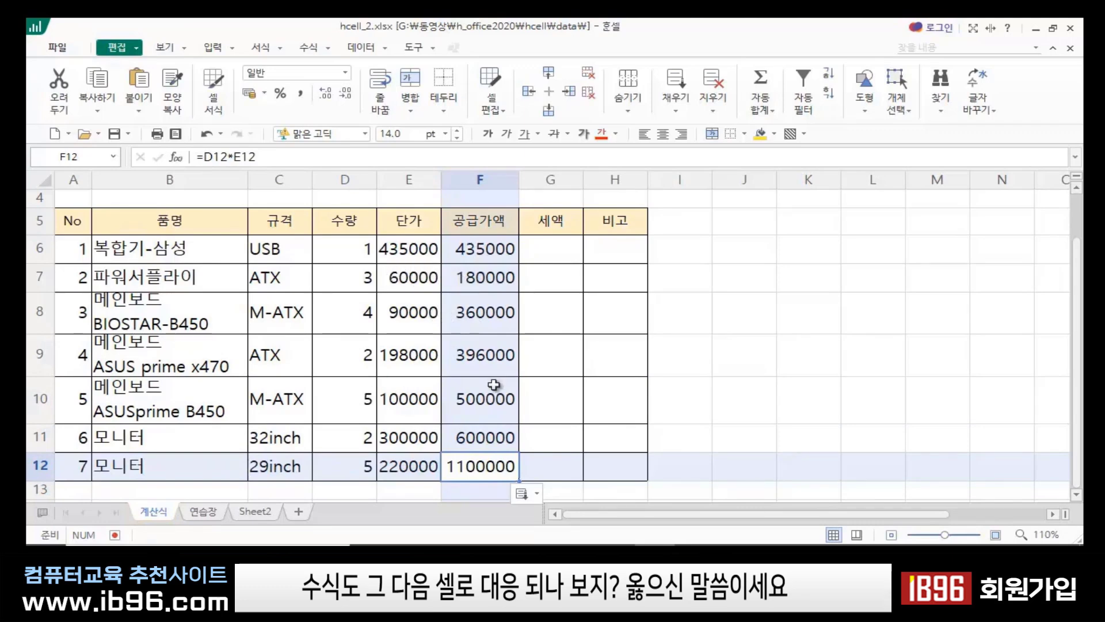
click(691, 312)
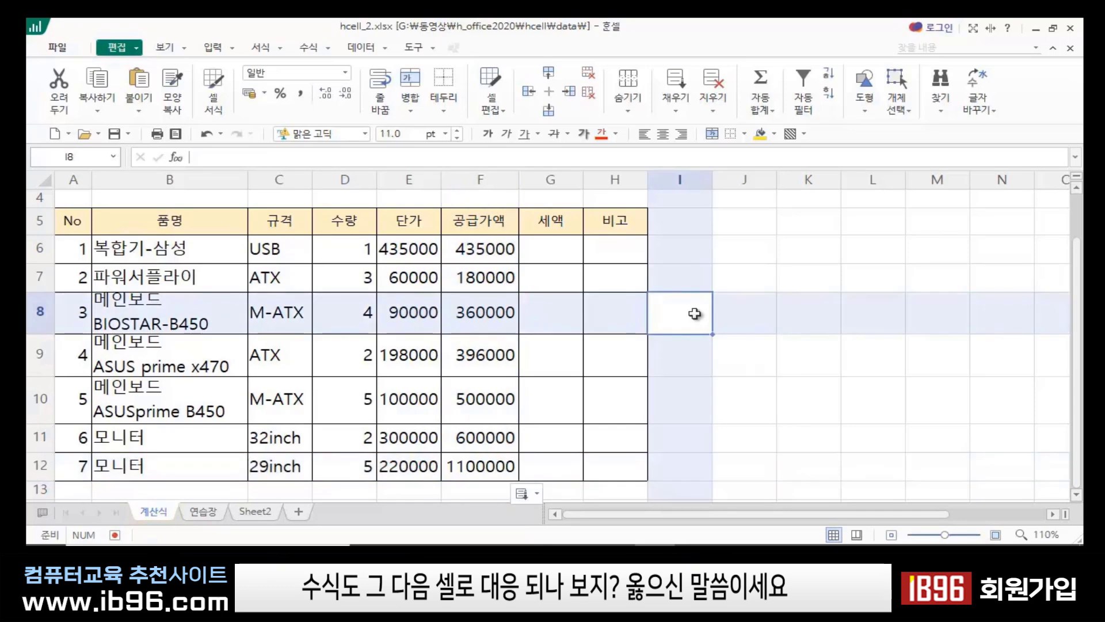
click(494, 252)
click(475, 289)
click(461, 341)
click(460, 381)
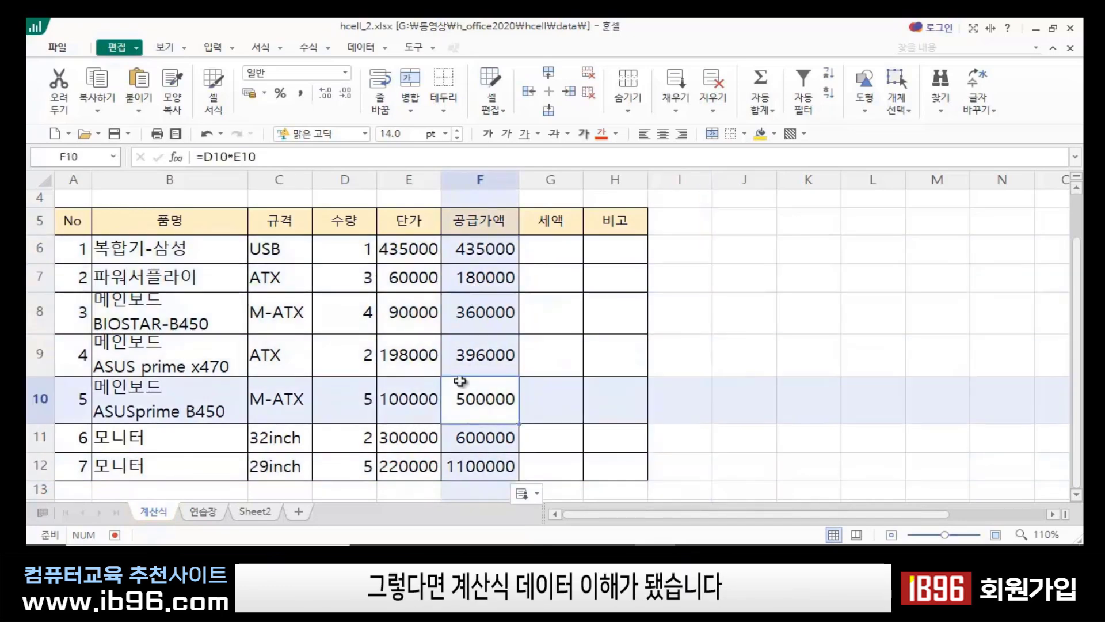
click(734, 285)
- Calculate the 세액 for the first item by entering =F6*10% in G6
click(554, 248)
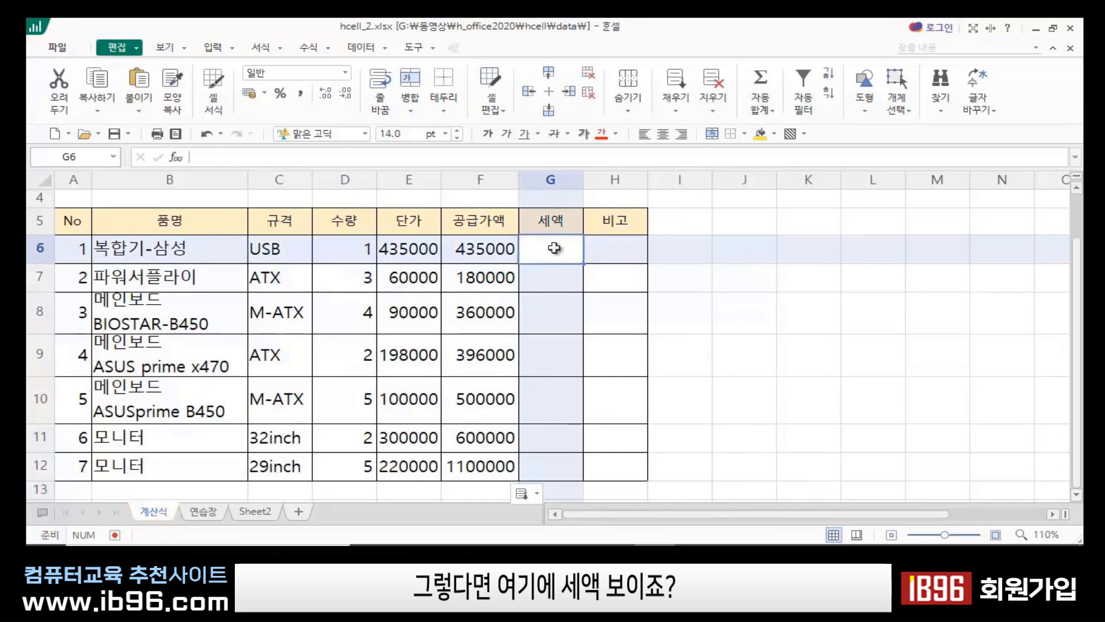
click(496, 253)
click(566, 249)
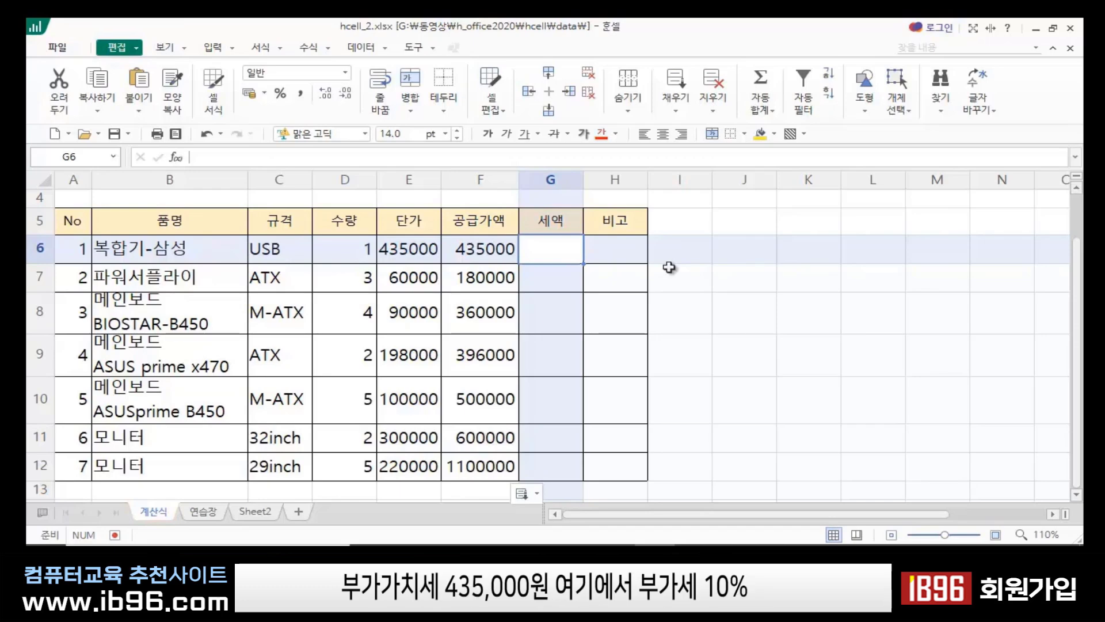
click(475, 248)
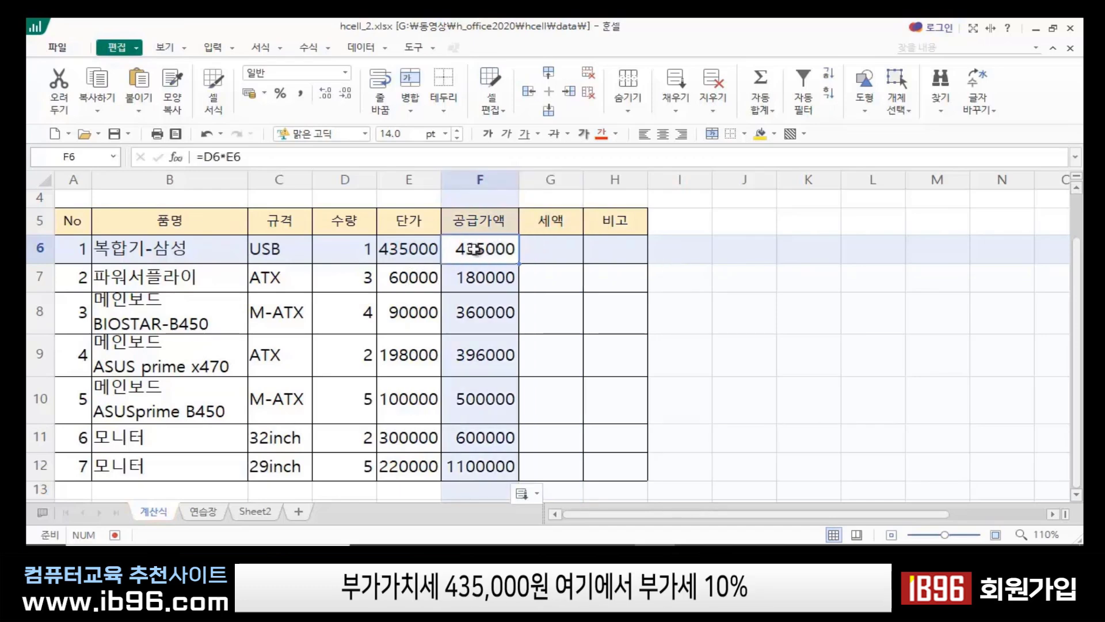
click(542, 249)
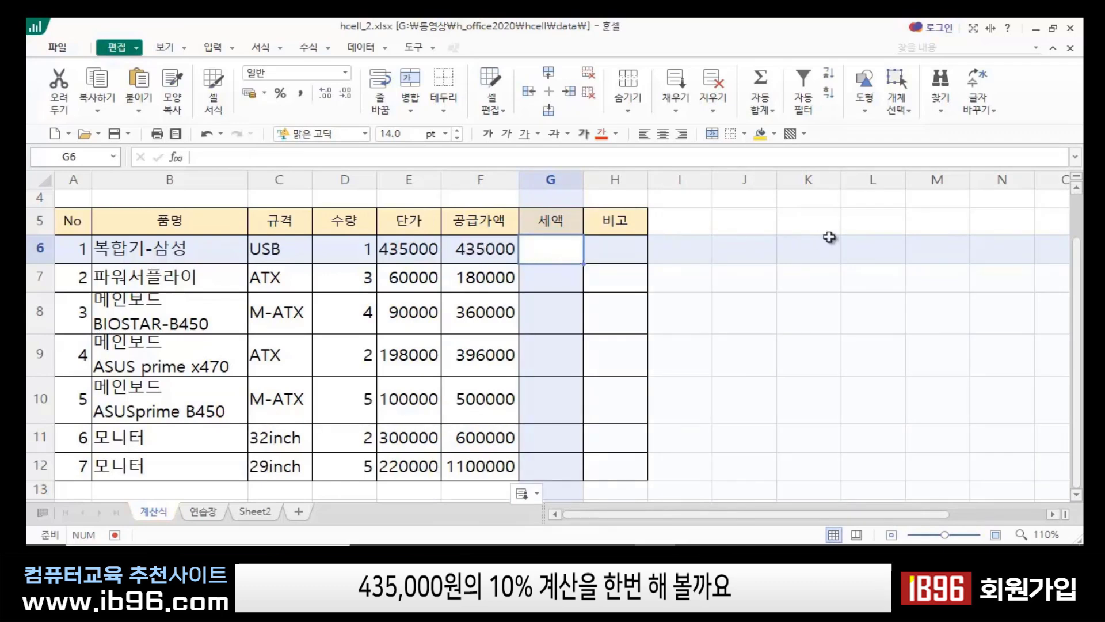
text(=)
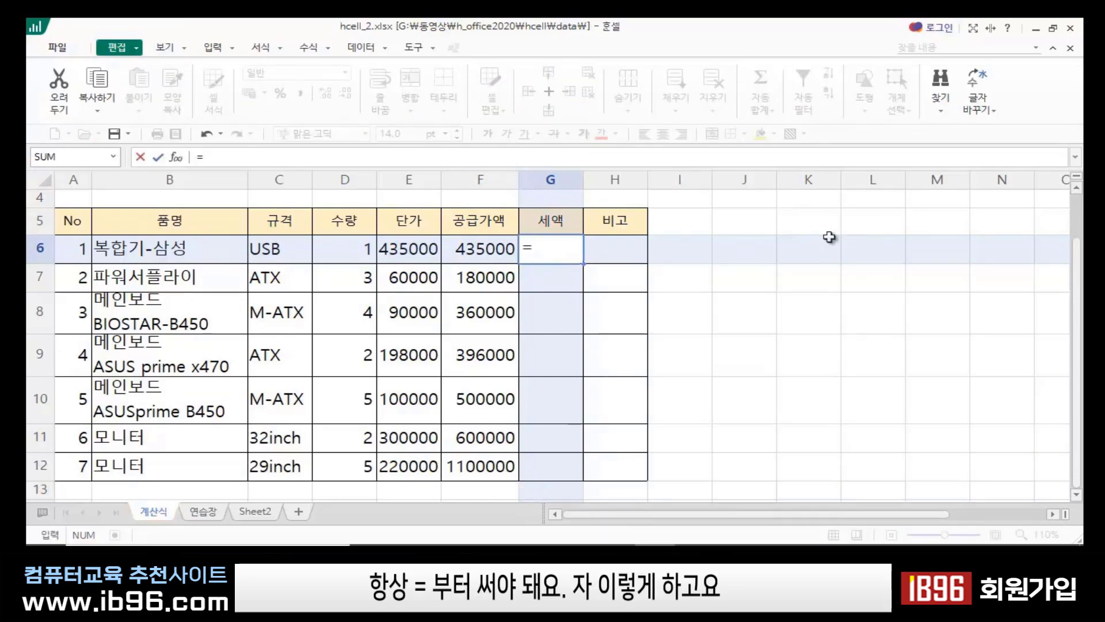
click(475, 249)
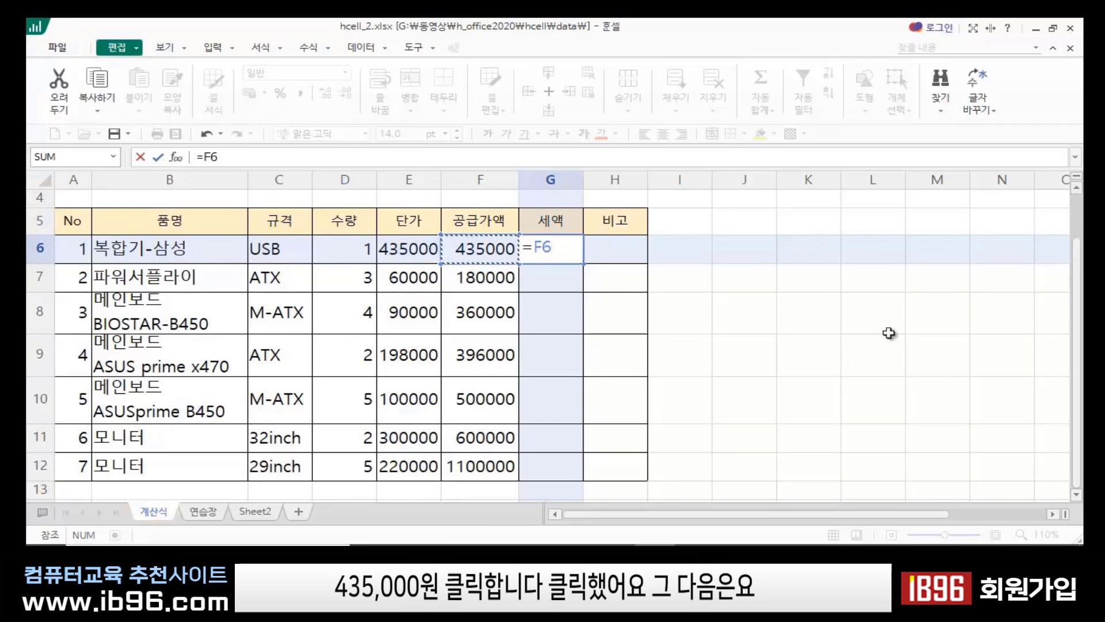
text(*)
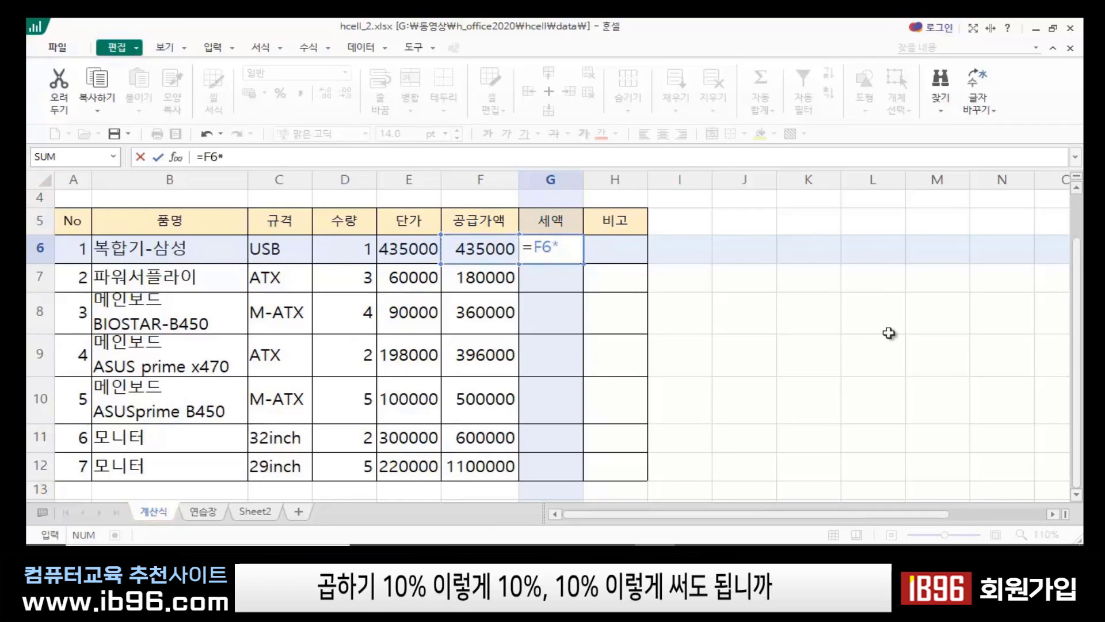
text(10%)
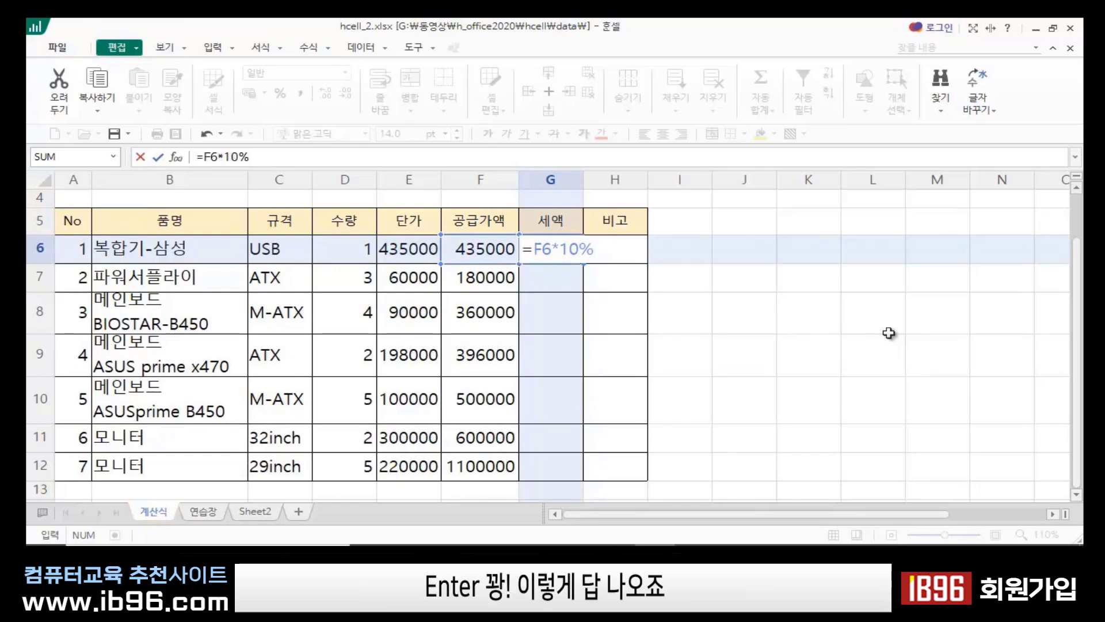
key(Return)
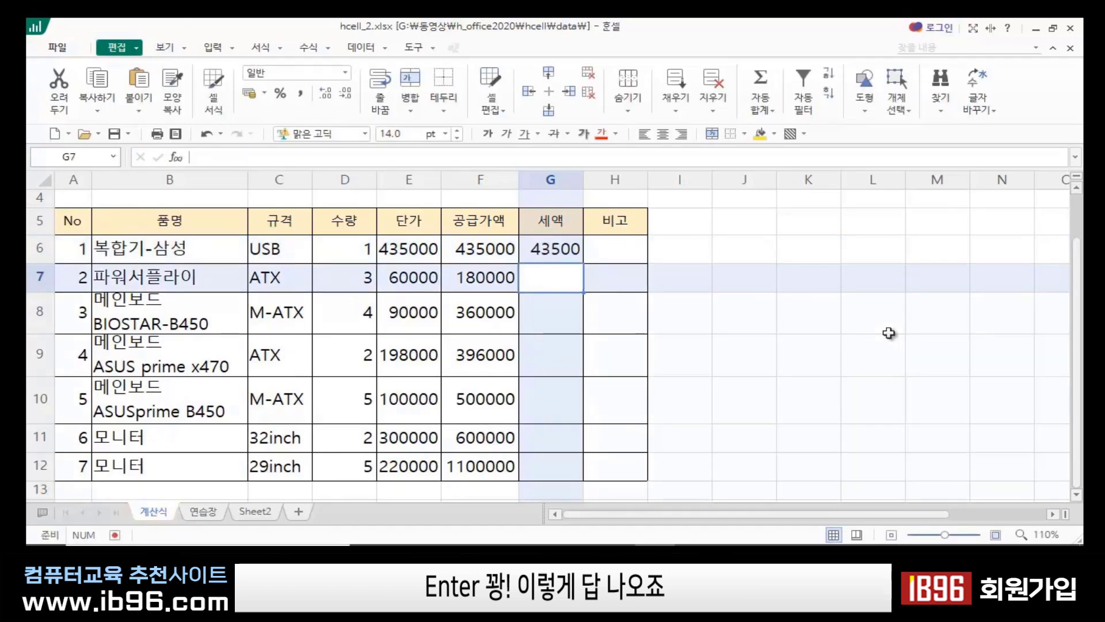
- Clear the 세액 formula from G6
click(716, 320)
click(556, 251)
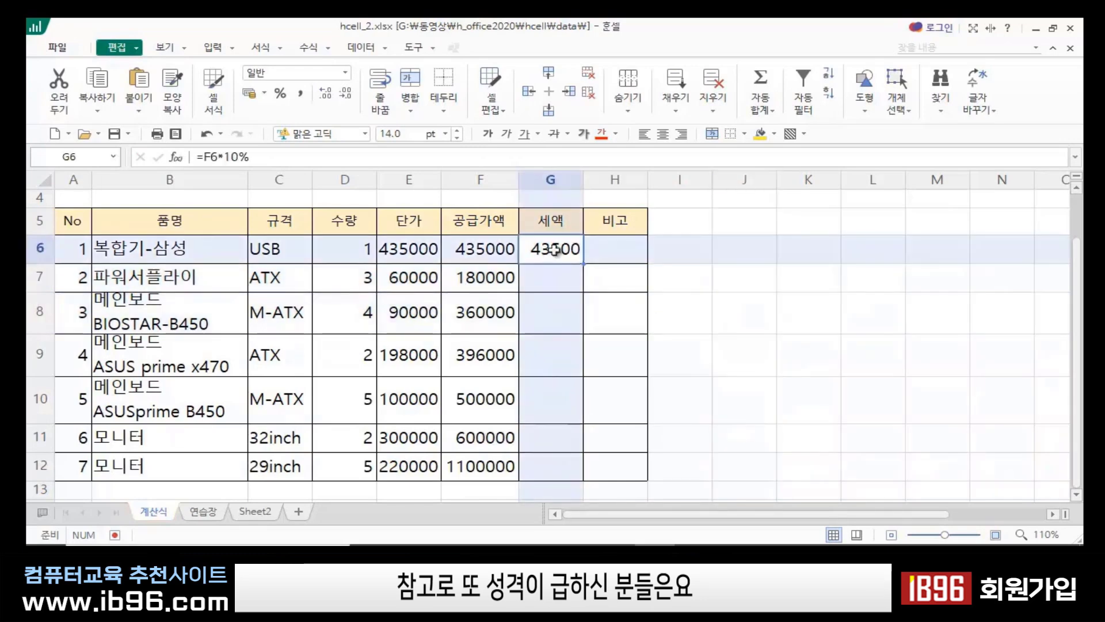
click(714, 249)
click(558, 249)
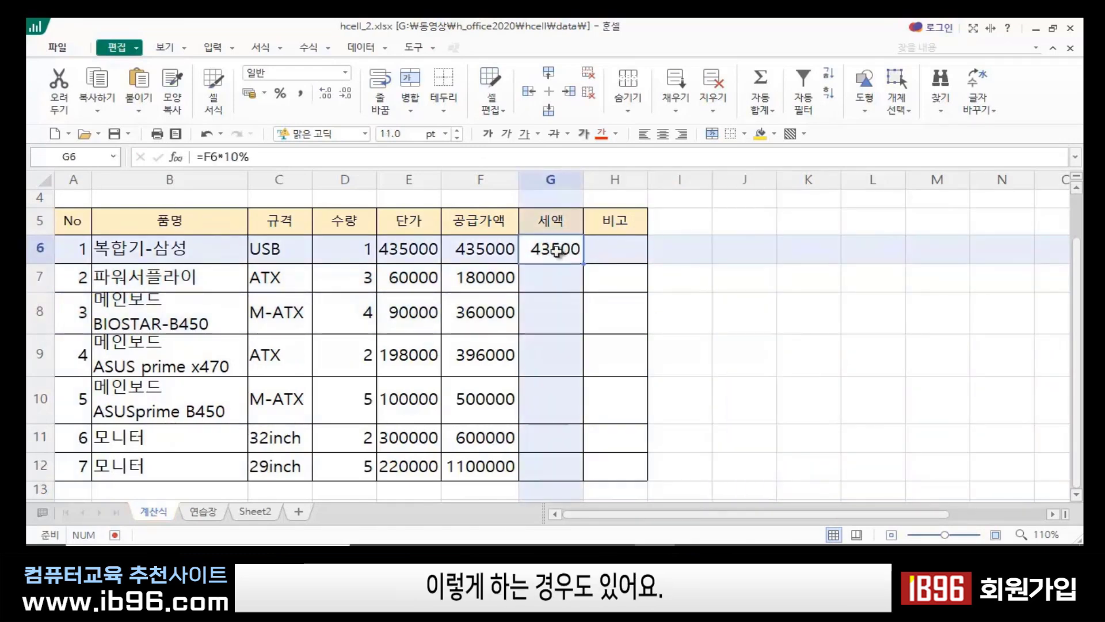
key(Delete)
click(793, 358)
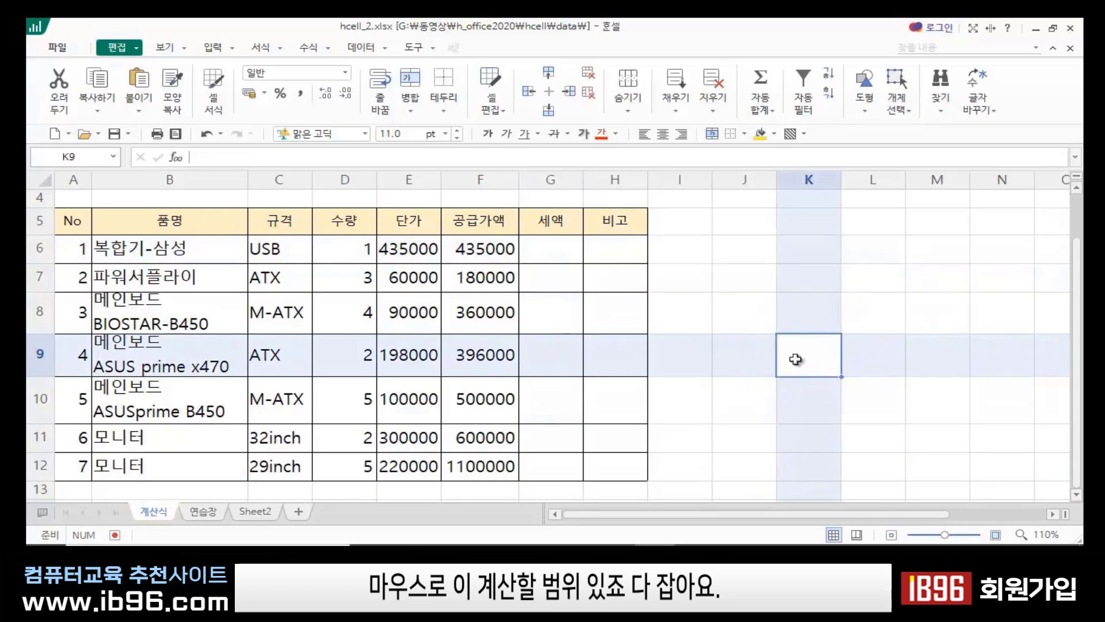
- Enter =F6*10% into the whole 세액 range G6:G12 at once, with the reference adapting to each row
click(555, 248)
drag(551, 243, 541, 464)
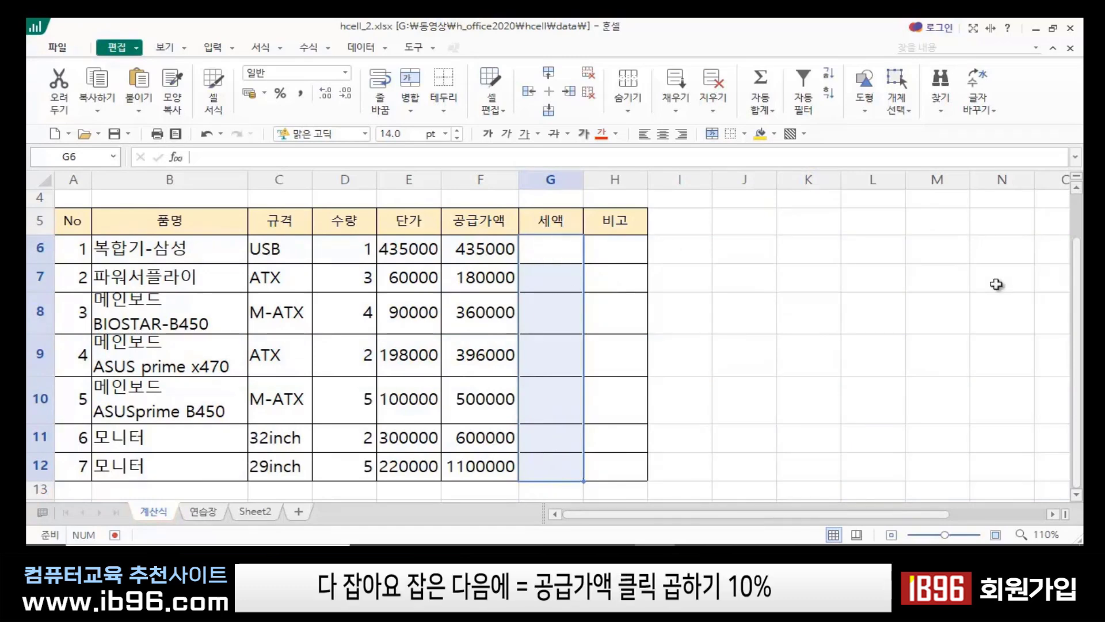
text(=)
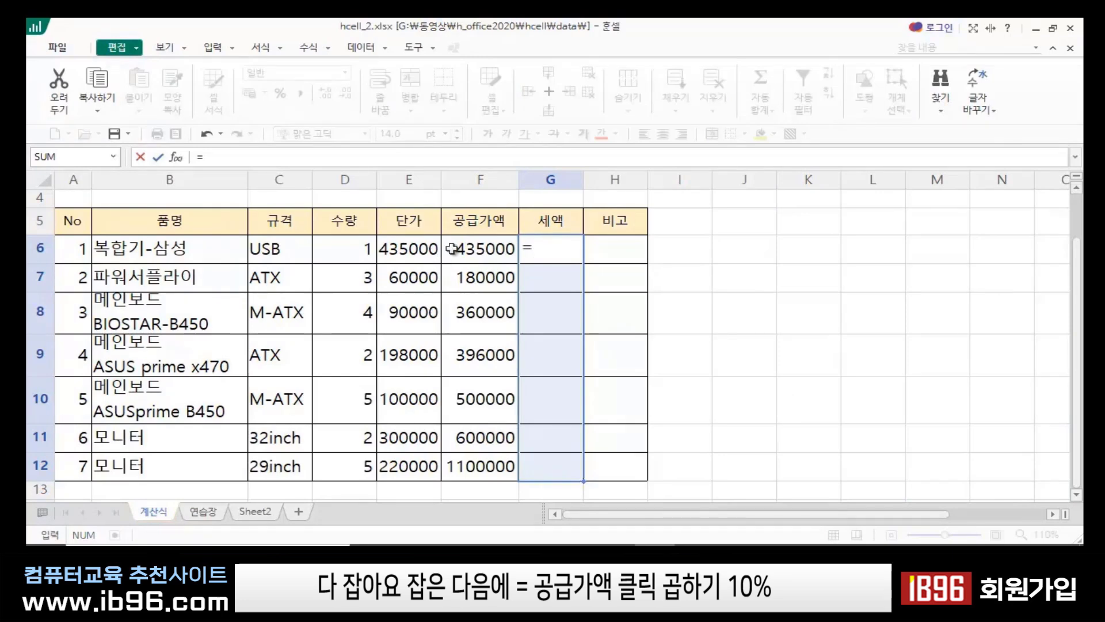
click(470, 247)
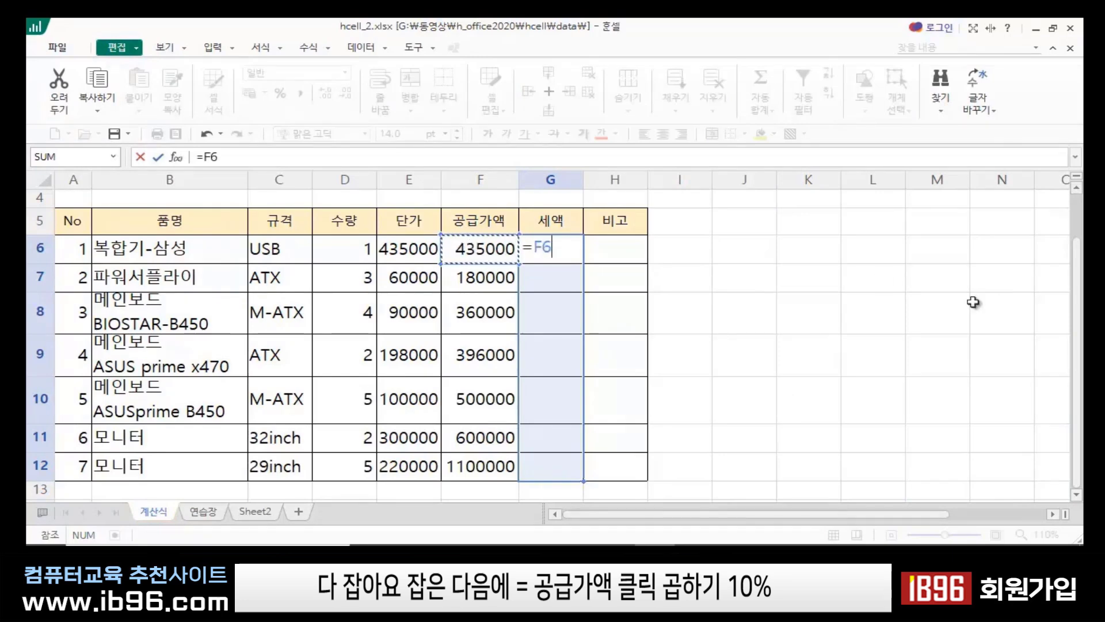
text(*10%)
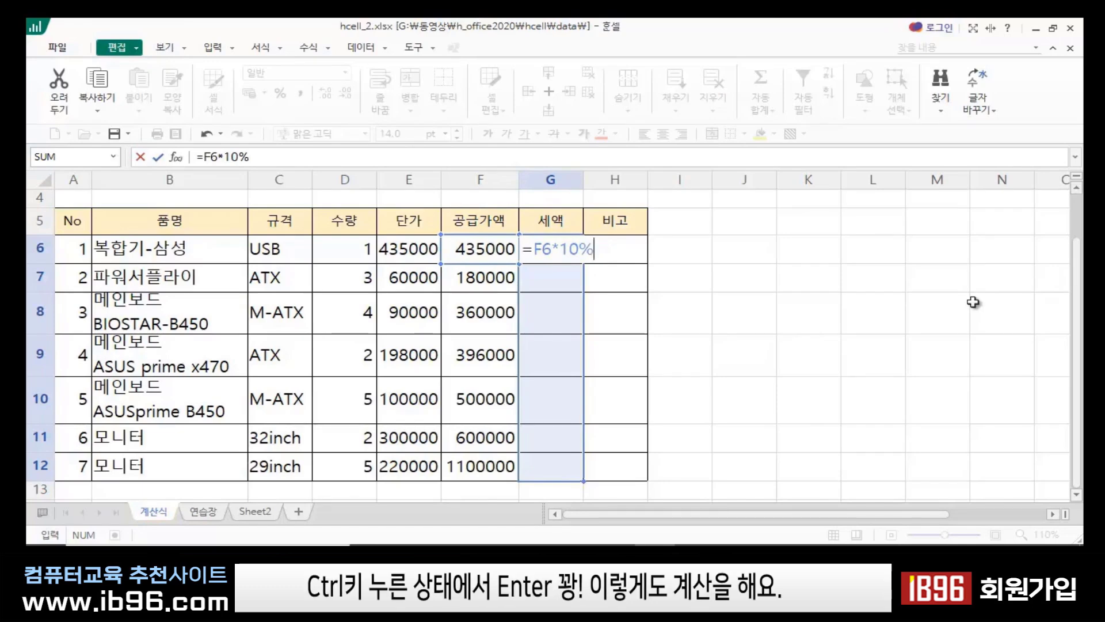
key(ctrl+Return)
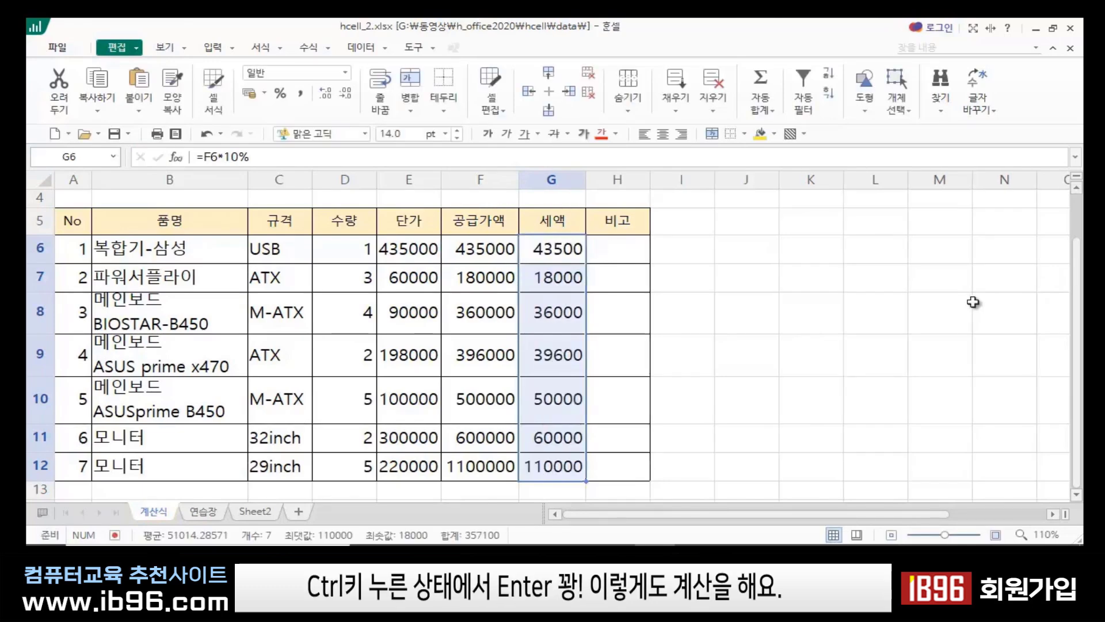
click(784, 421)
click(756, 327)
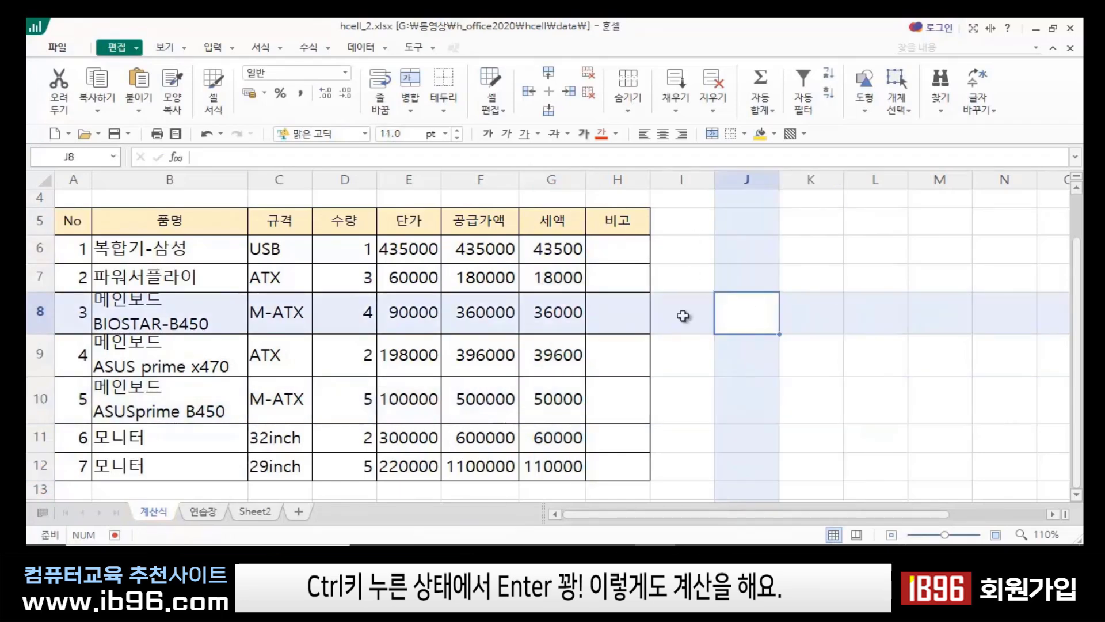
- Examine the 세액 formulas in G6:G12 against the 공급가액 cell of each row
click(557, 248)
drag(556, 249, 538, 459)
click(780, 396)
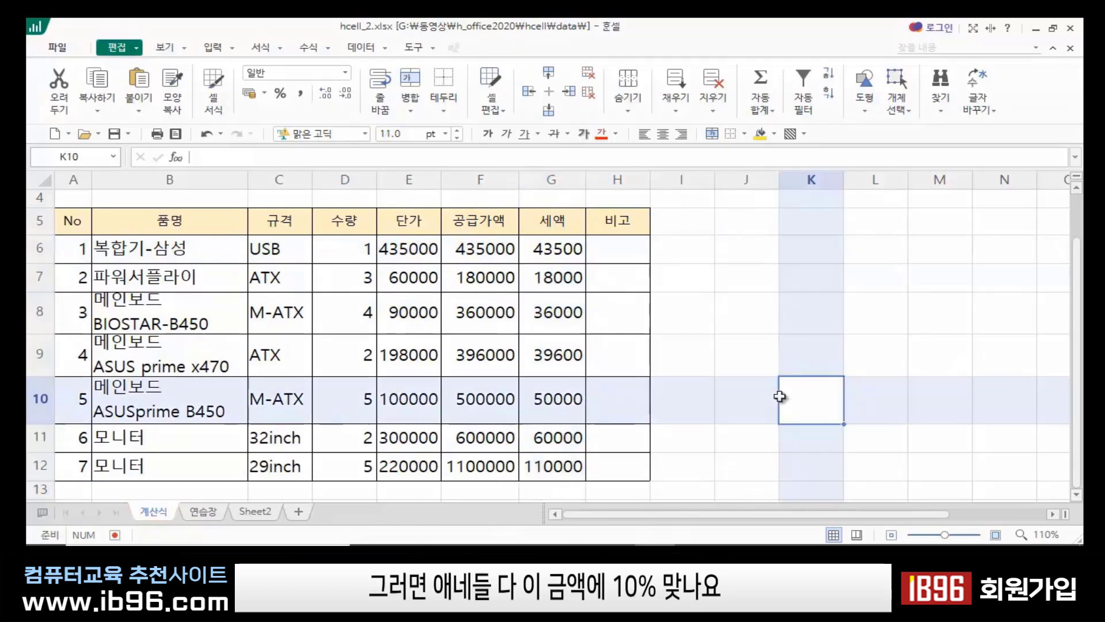
click(485, 279)
click(554, 277)
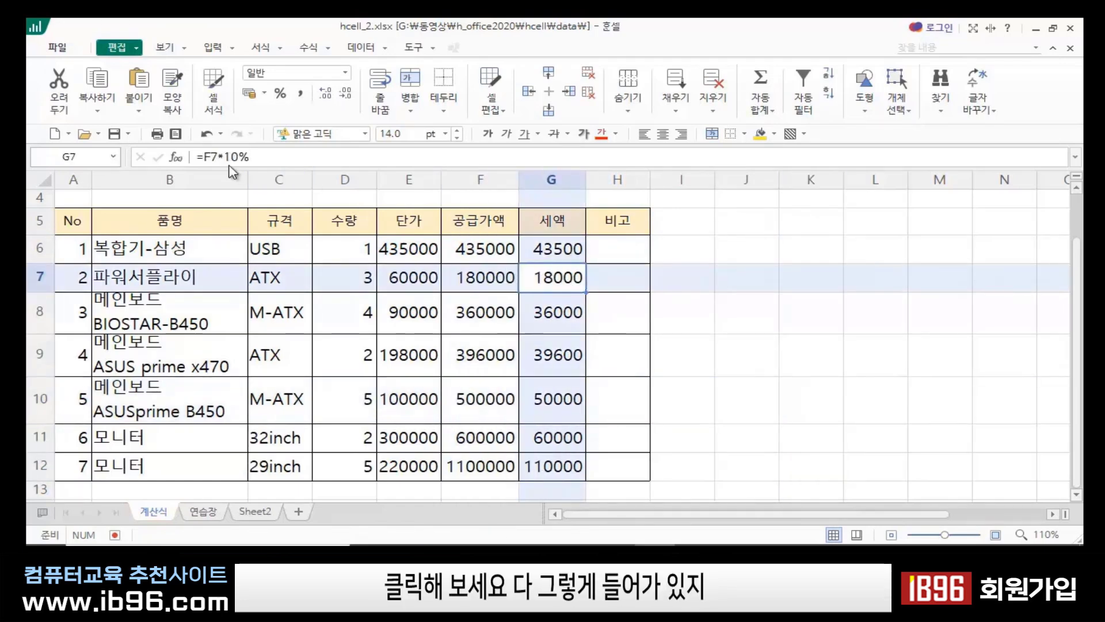
click(568, 315)
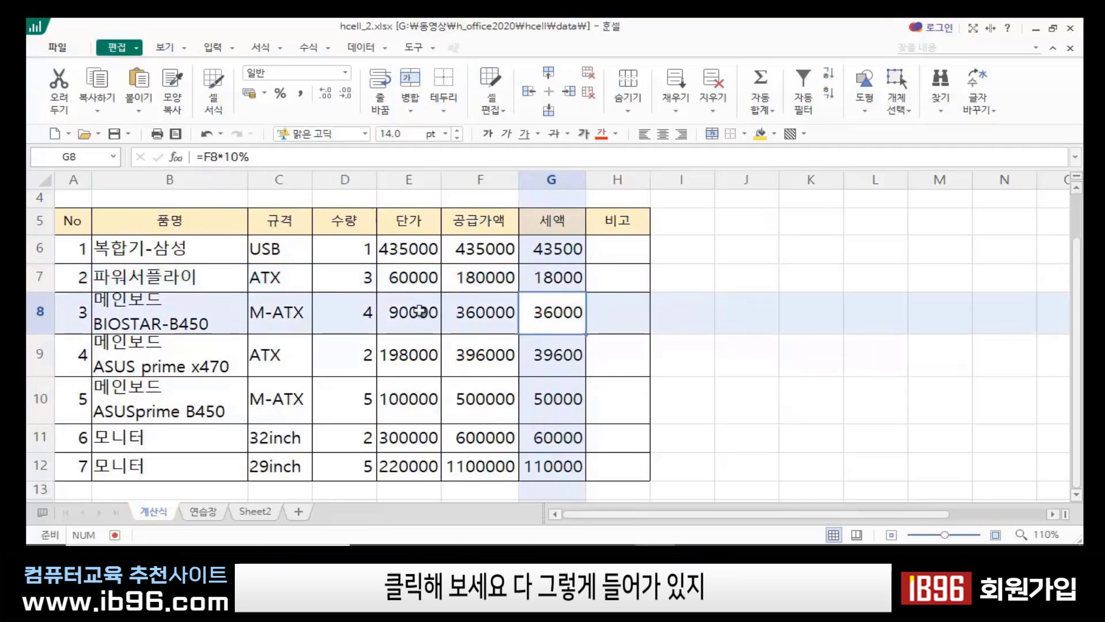
click(561, 353)
click(539, 403)
click(762, 391)
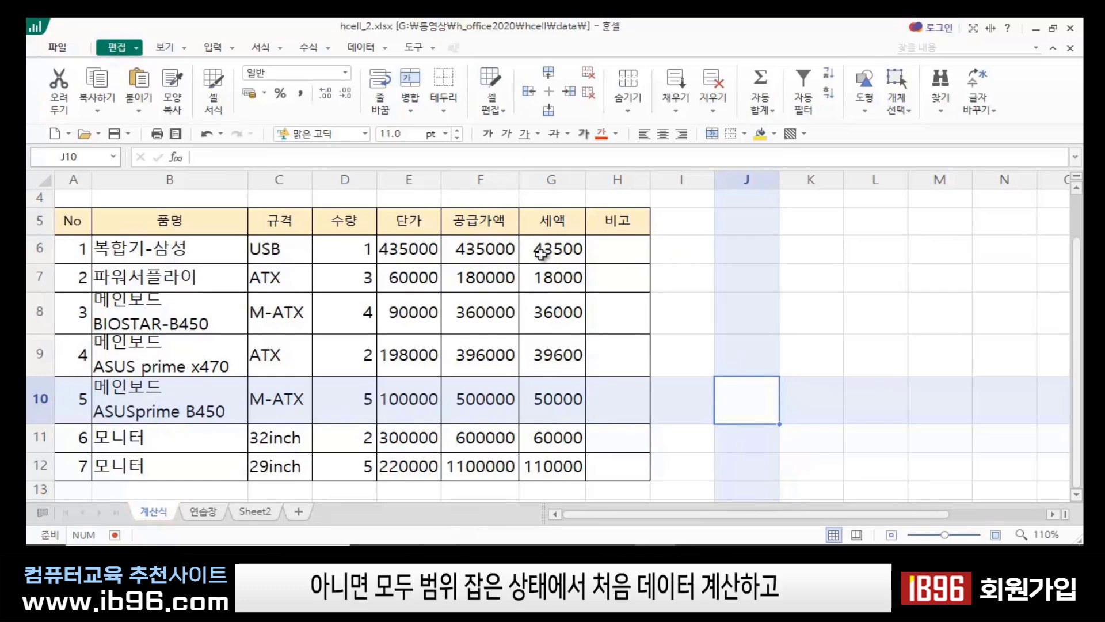
drag(547, 248, 553, 473)
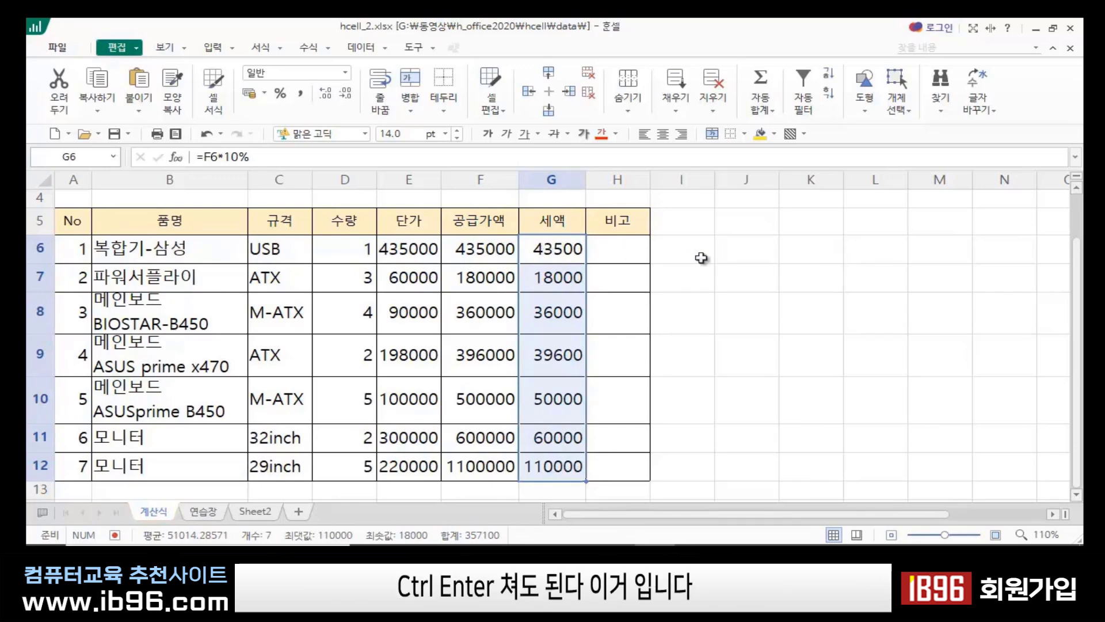
drag(713, 305, 749, 313)
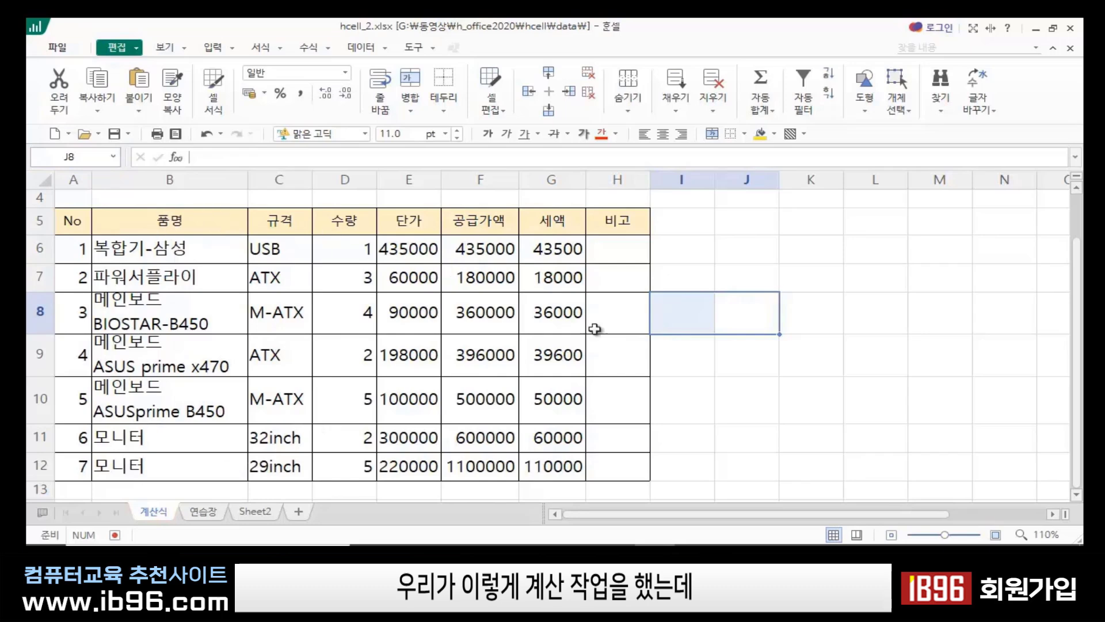
click(741, 402)
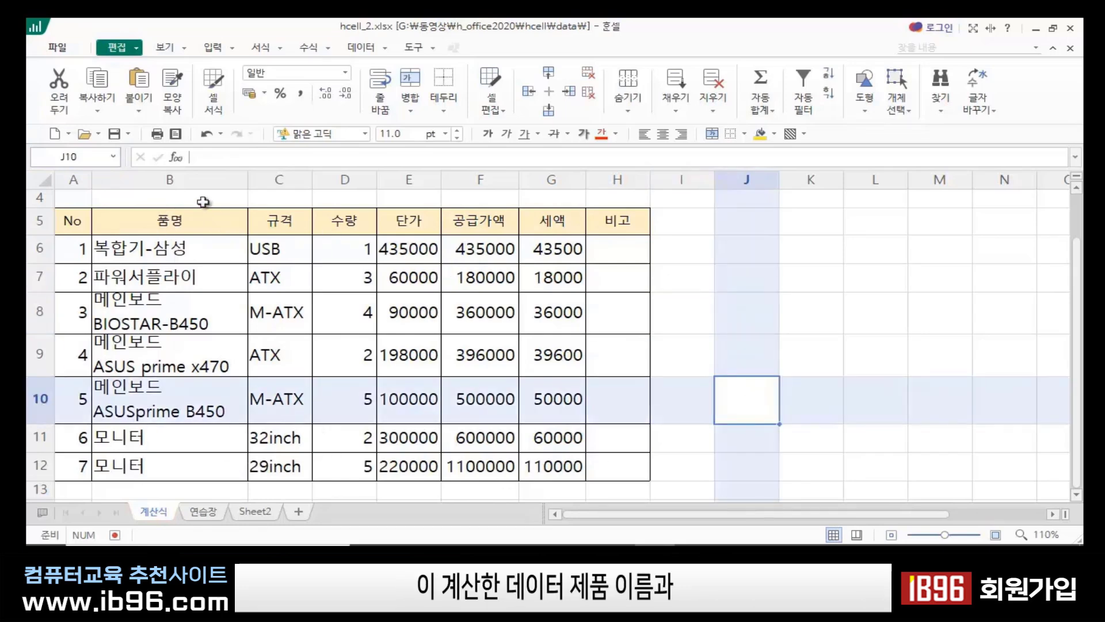
- Point out the 품명 range B5:B12 and the 단가 and 공급가액 range E5:F12 as the data for copying
drag(180, 221, 161, 464)
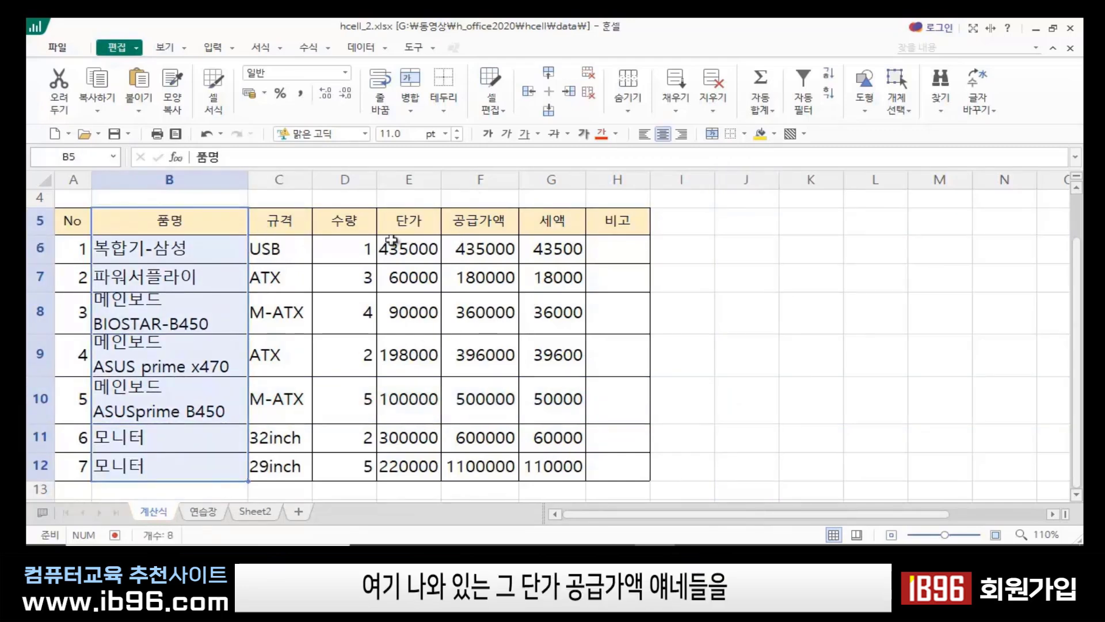
drag(422, 221, 472, 462)
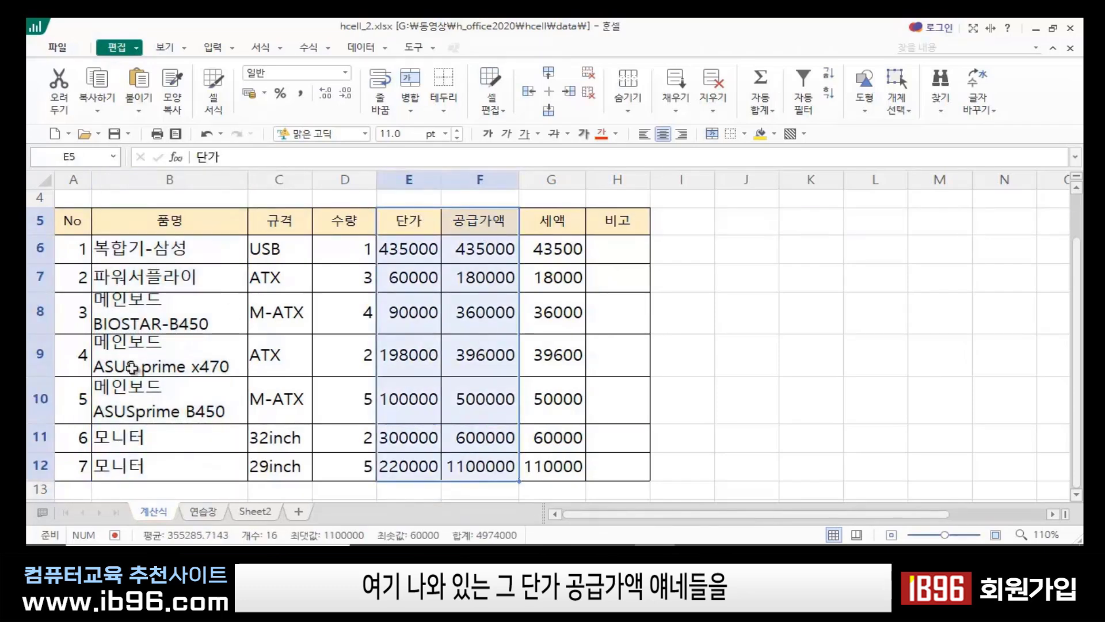
click(794, 443)
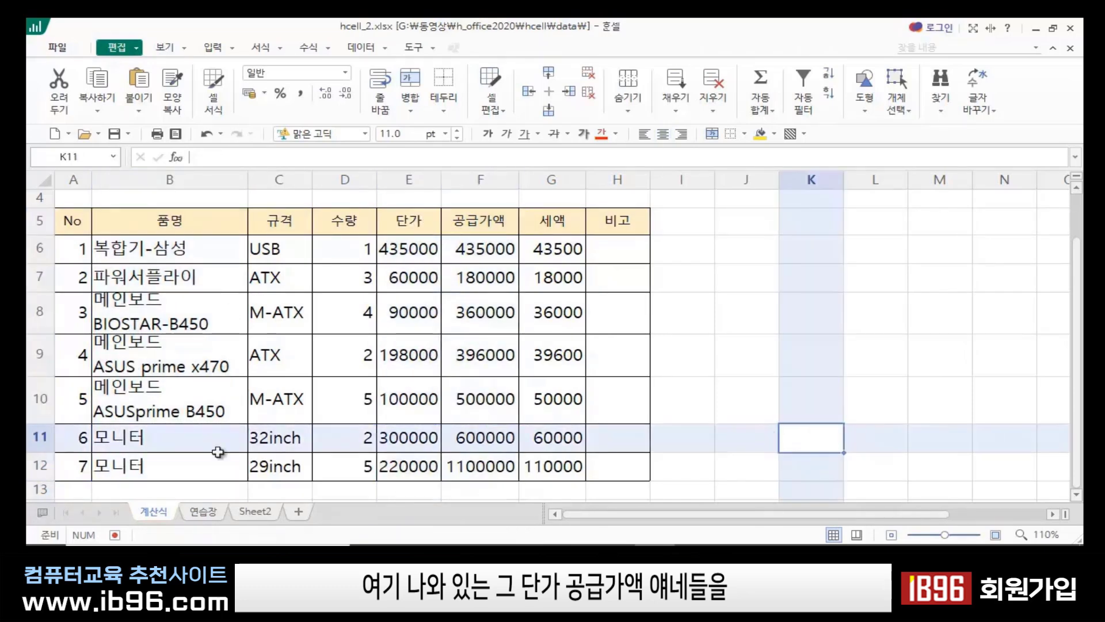
- View the 연습장 sheet and Sheet2 as possible paste destinations, and return to the 계산식 sheet
click(204, 516)
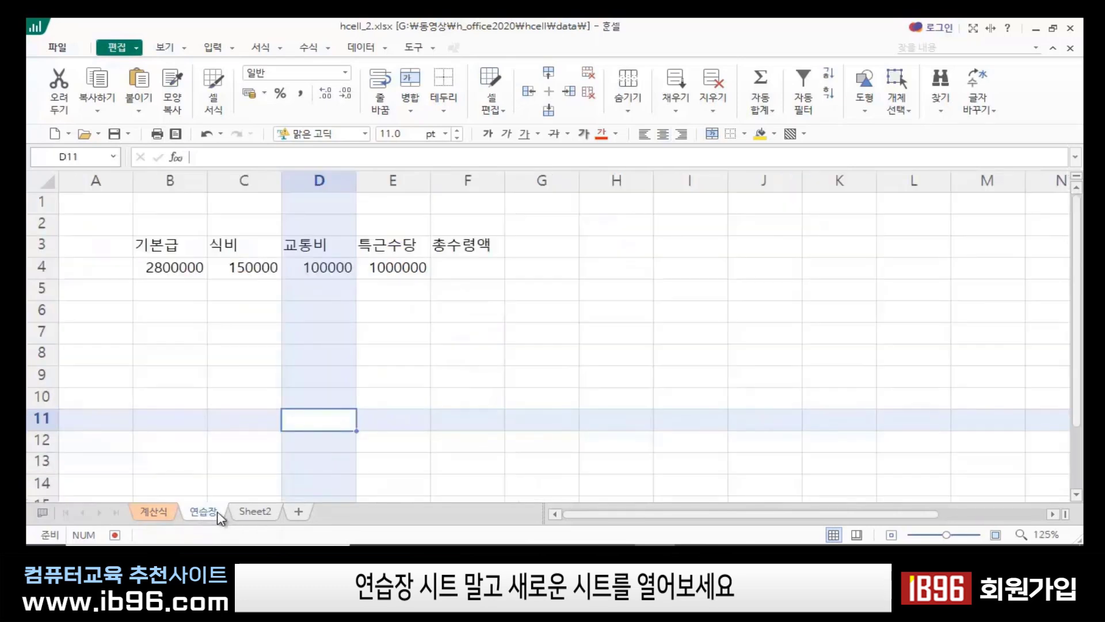
click(258, 512)
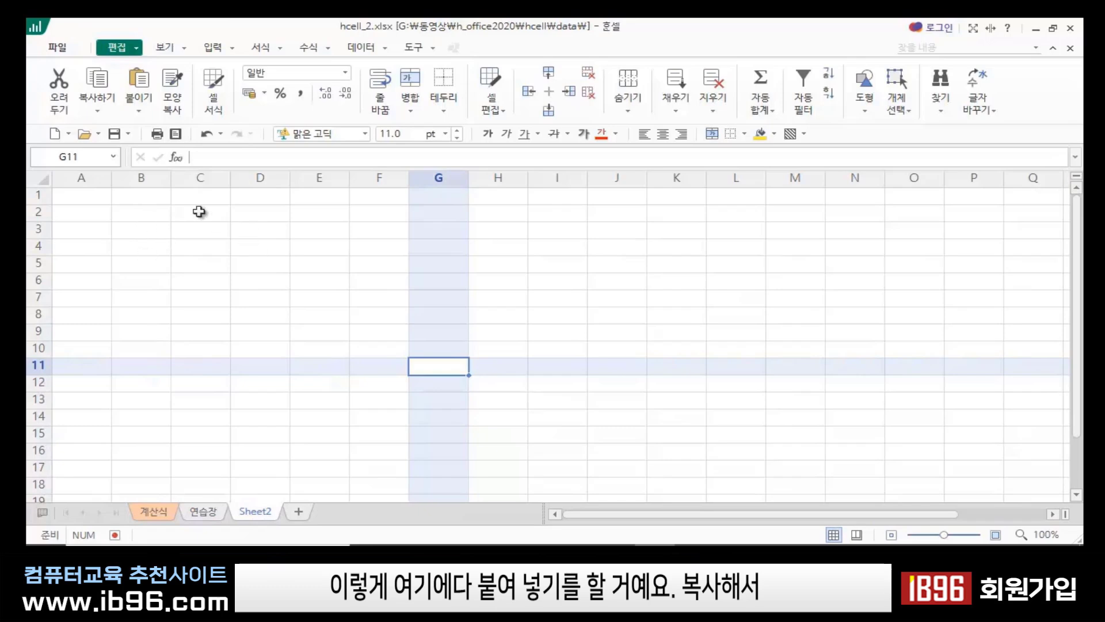
click(333, 377)
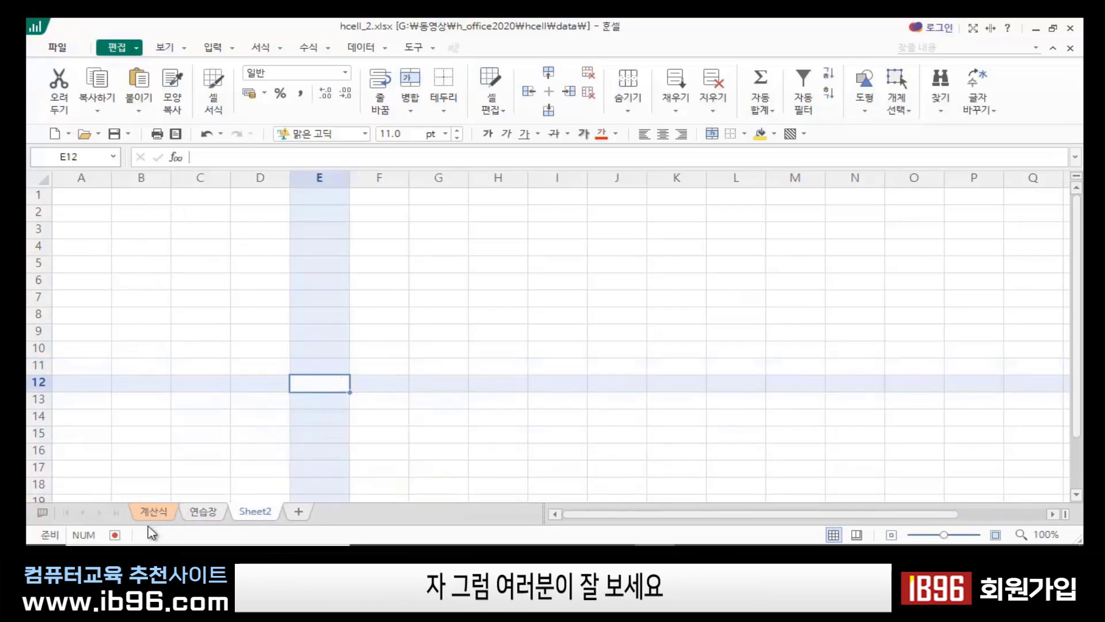
click(153, 511)
click(707, 383)
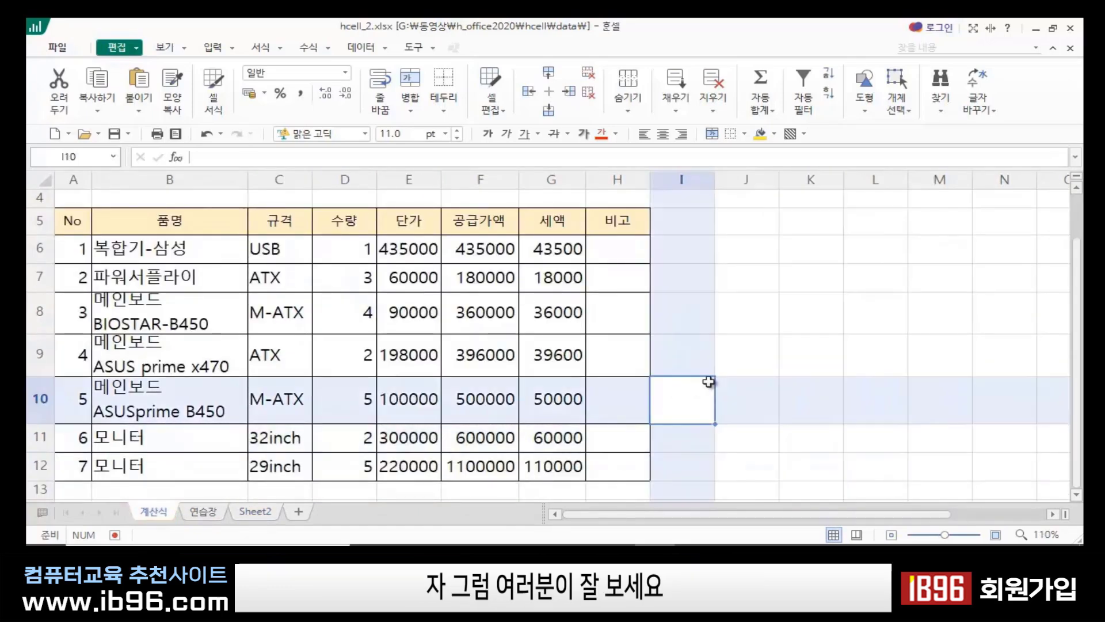
click(809, 251)
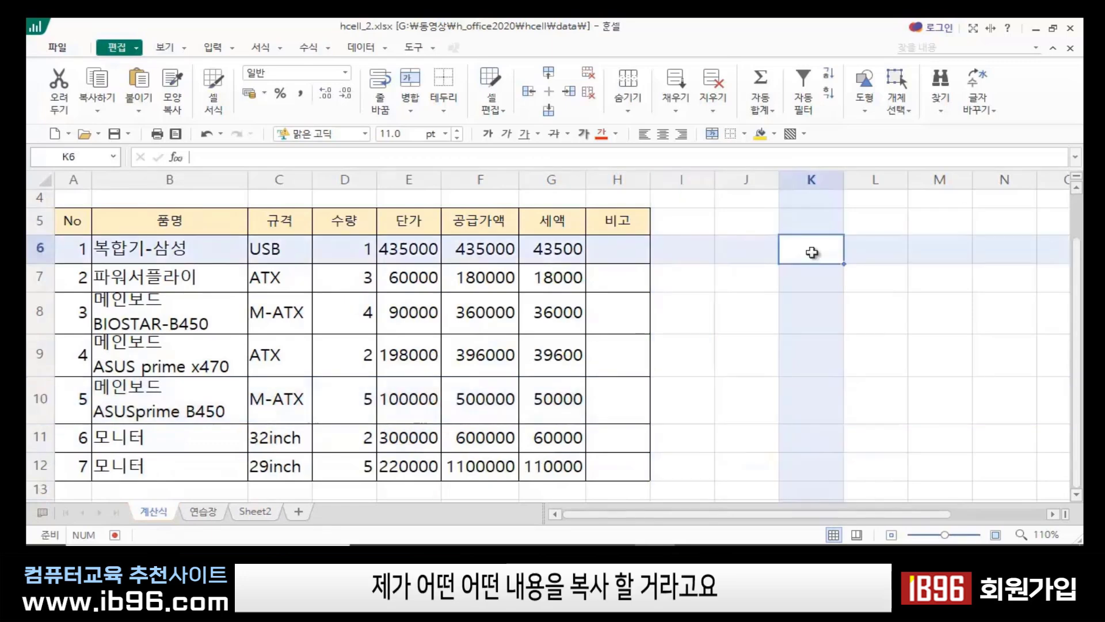
click(671, 345)
- Review the 품명 column and the 단가 and 공급가액 columns, rows 5 to 12, one range after the other
drag(198, 219, 173, 460)
drag(418, 211, 468, 467)
click(784, 381)
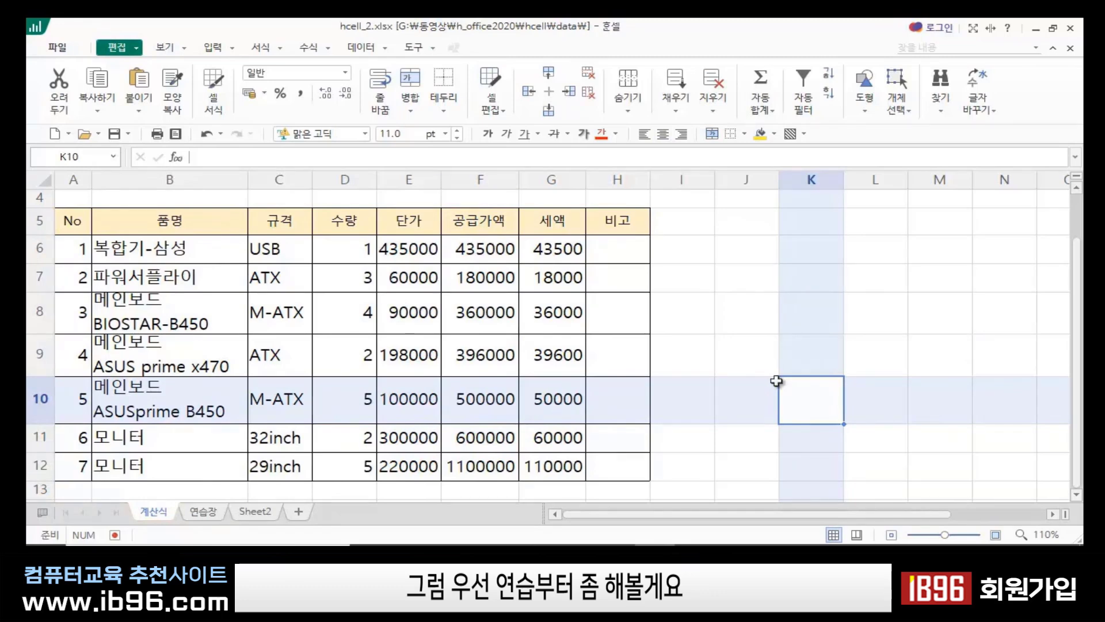
click(740, 287)
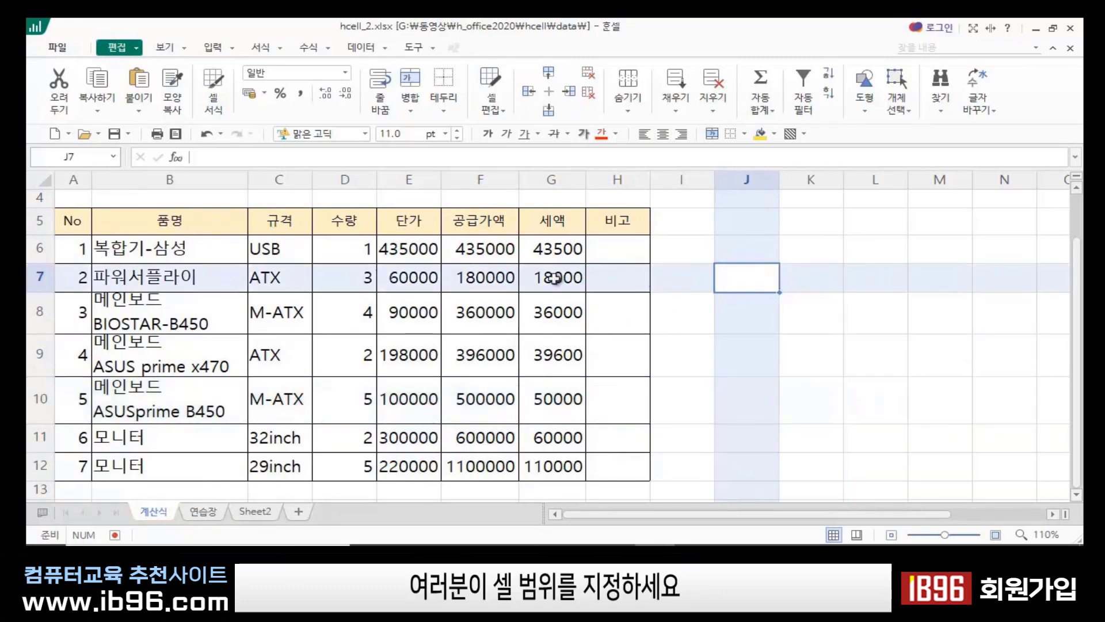
click(820, 278)
click(721, 366)
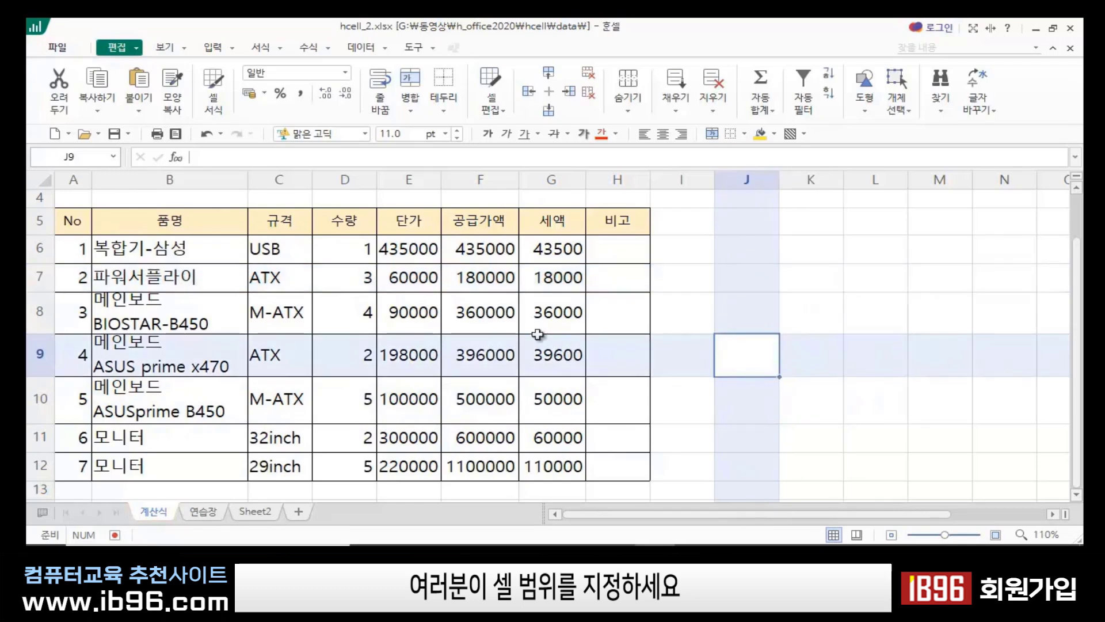
- Select the 품명 range B5:B12 on its own, followed by the 단가 and 공급가액 range E5:F12 as a separate selection
click(173, 213)
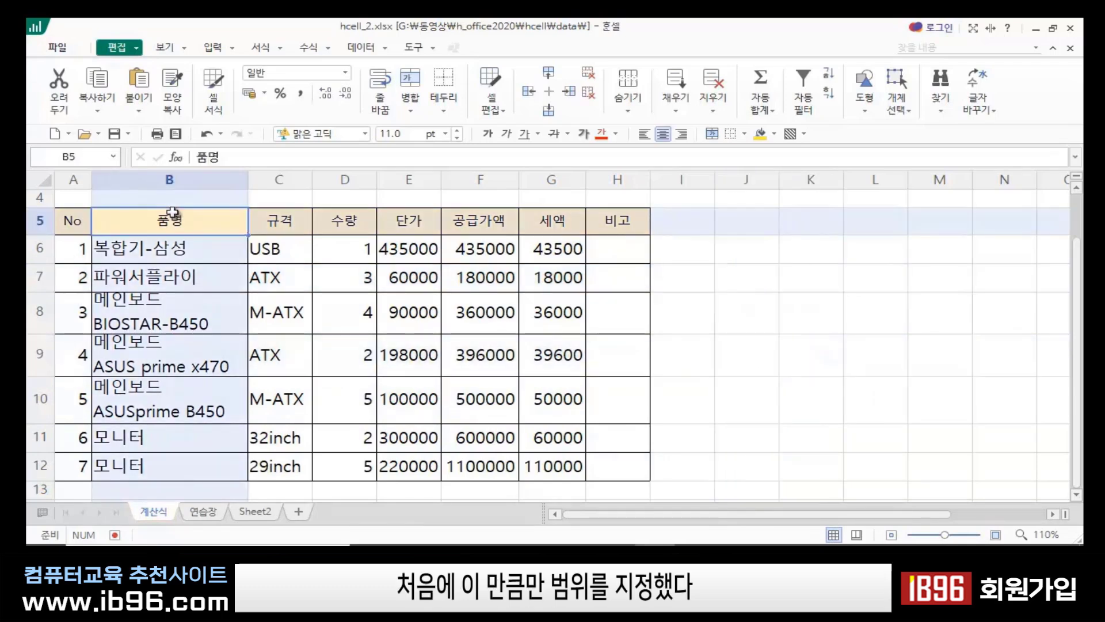
drag(173, 212, 167, 467)
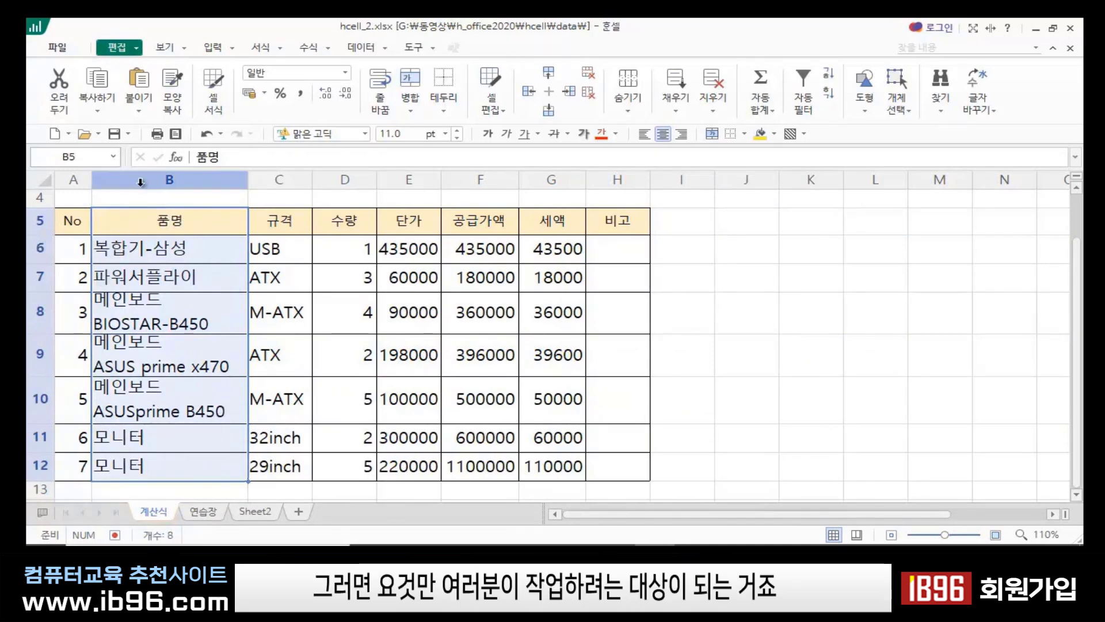
click(776, 372)
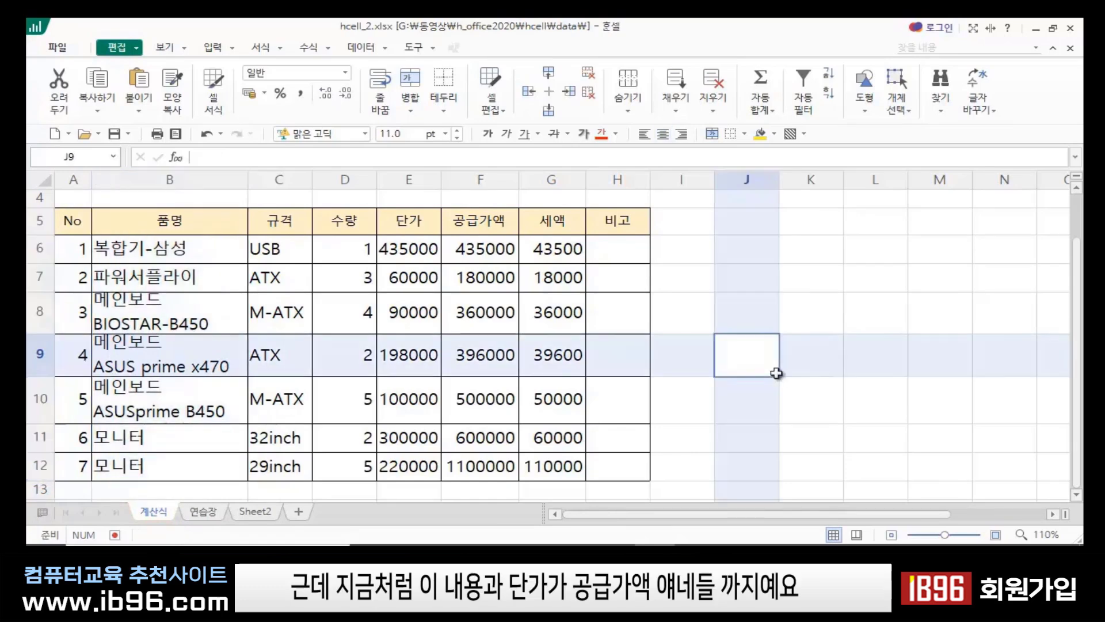
drag(175, 217, 142, 466)
drag(409, 228, 466, 453)
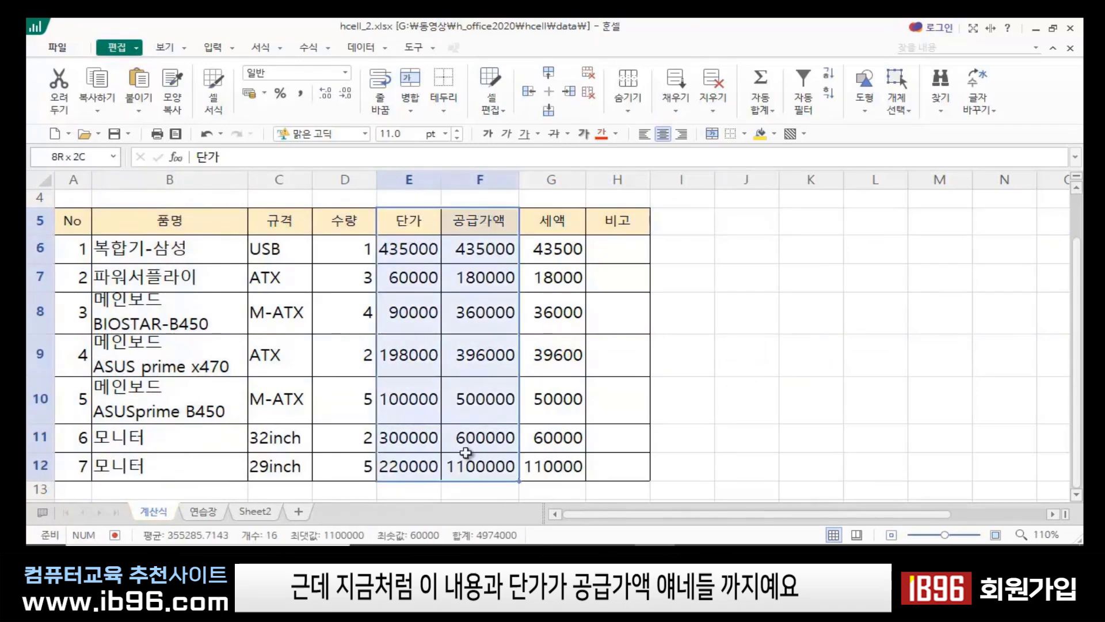
click(842, 368)
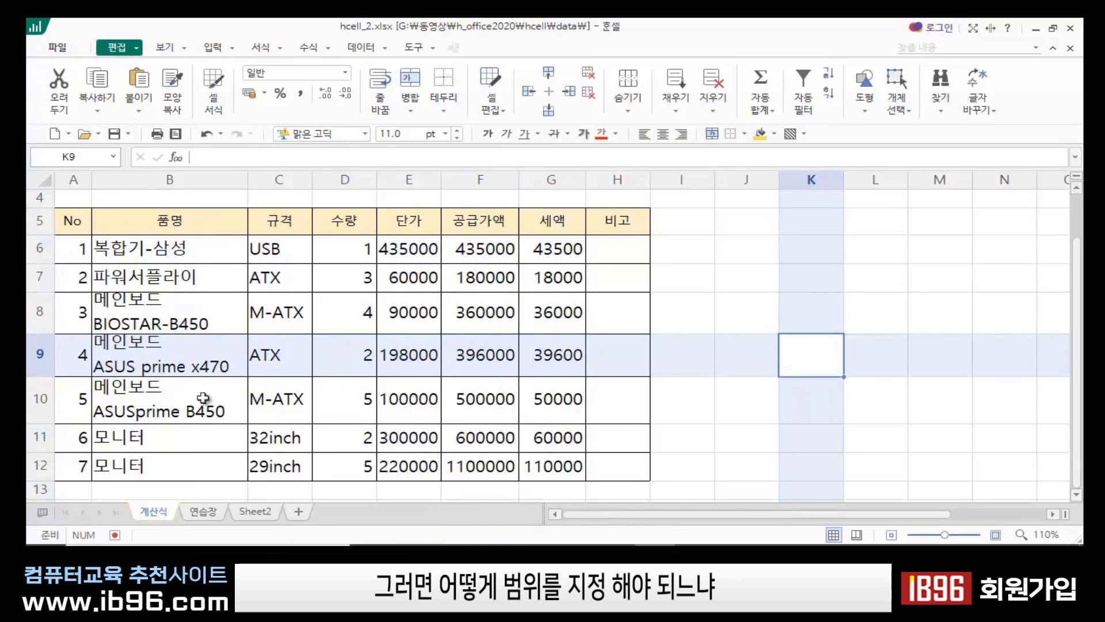
- Select the non-adjacent ranges B5:B12 and E5:F12 together as one multiple selection, and release it
click(180, 219)
drag(180, 219, 119, 461)
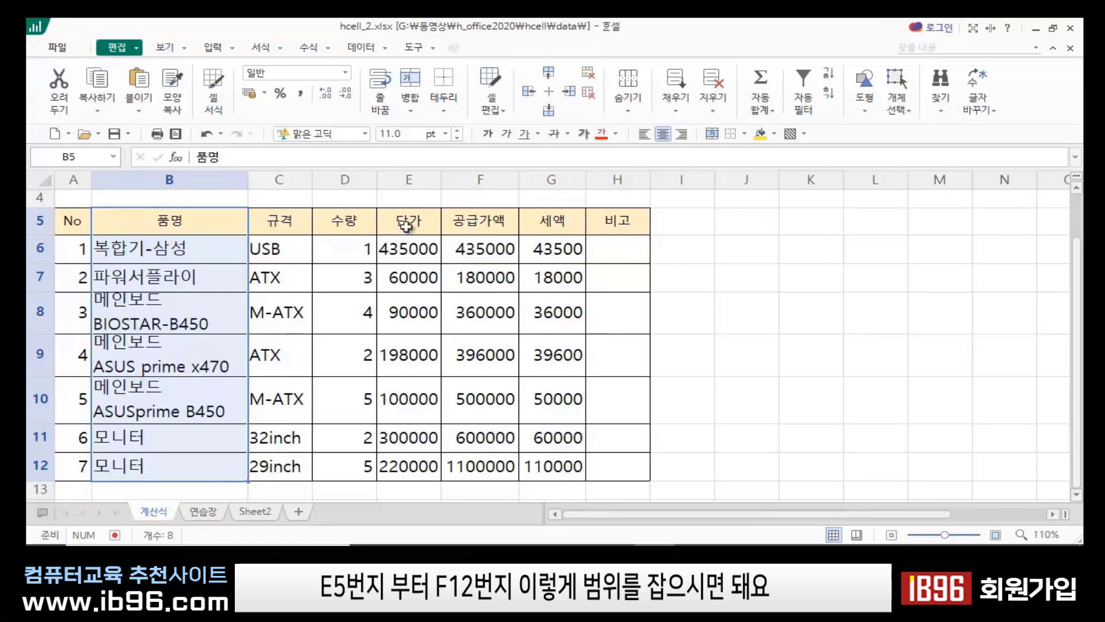
drag(406, 225, 495, 472)
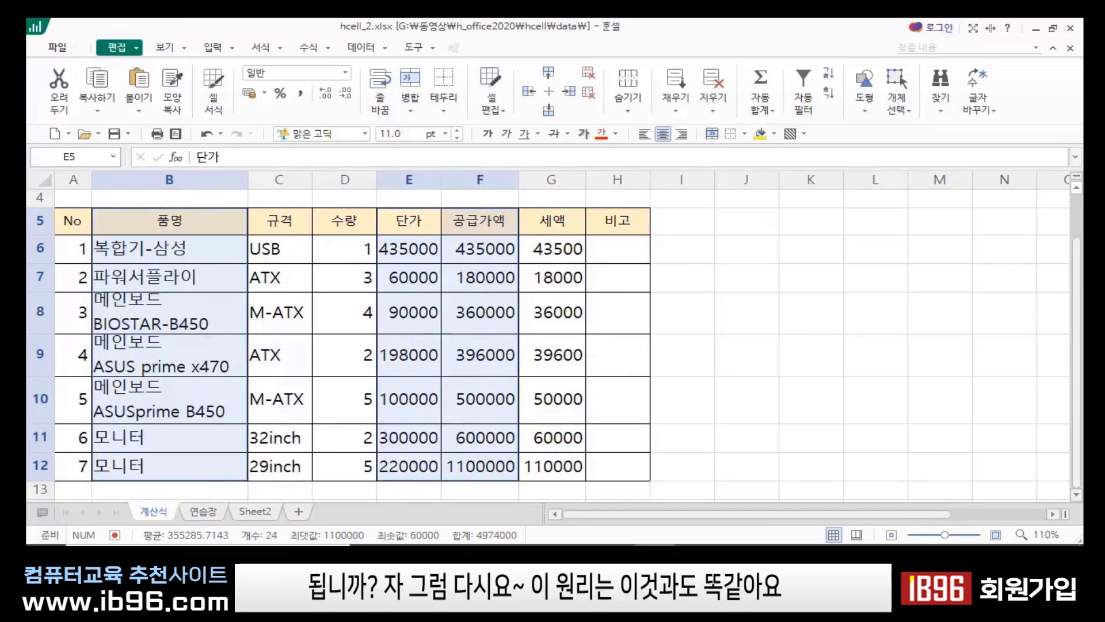
click(802, 364)
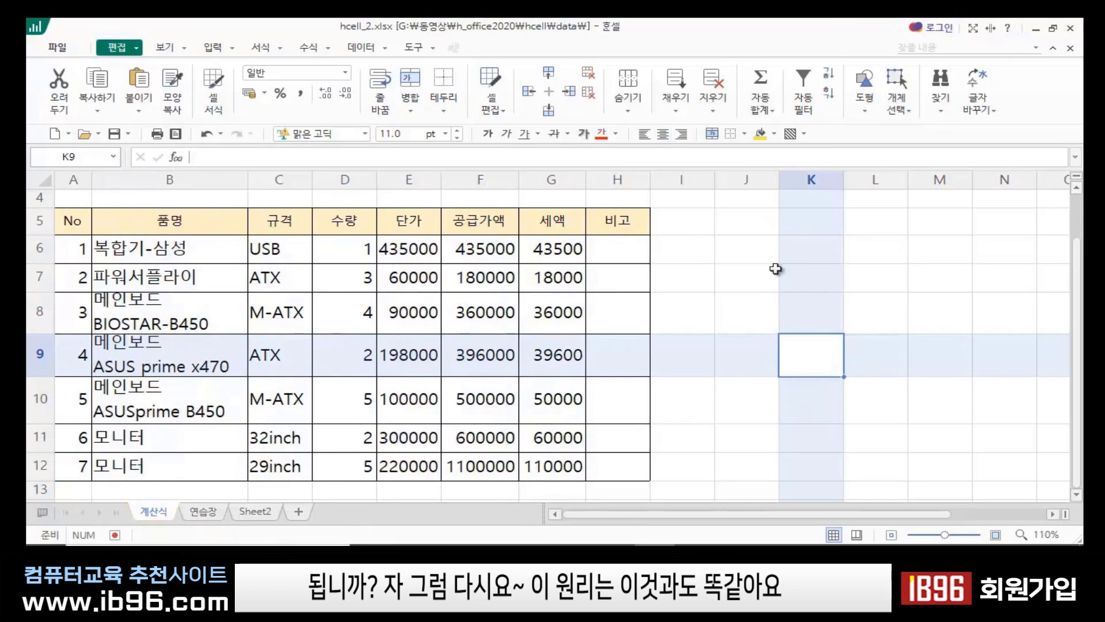
click(747, 252)
click(745, 313)
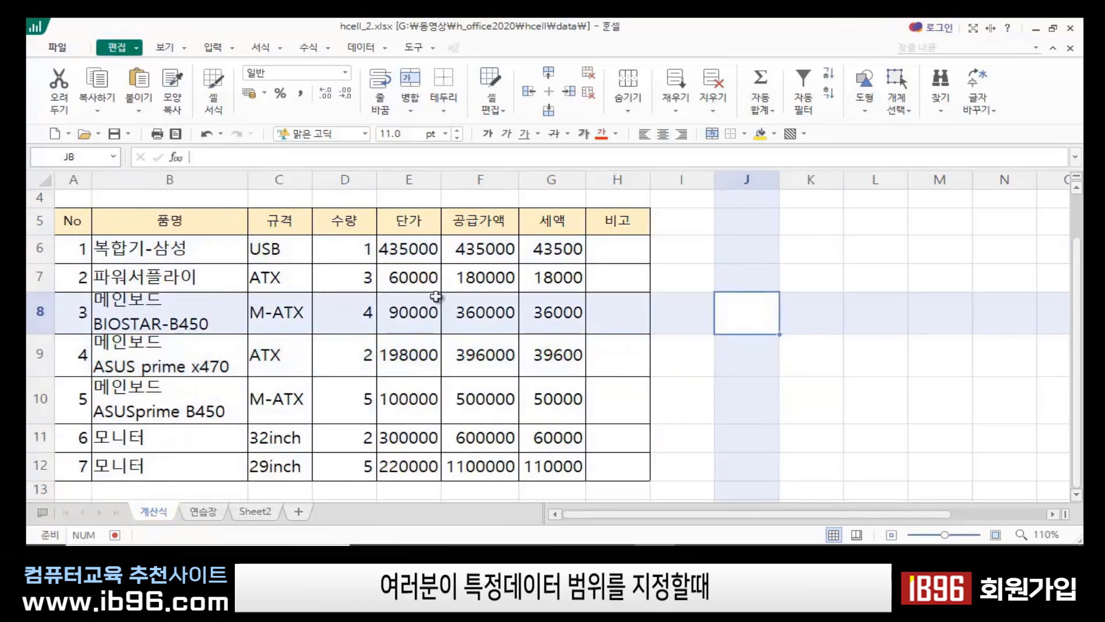
click(688, 306)
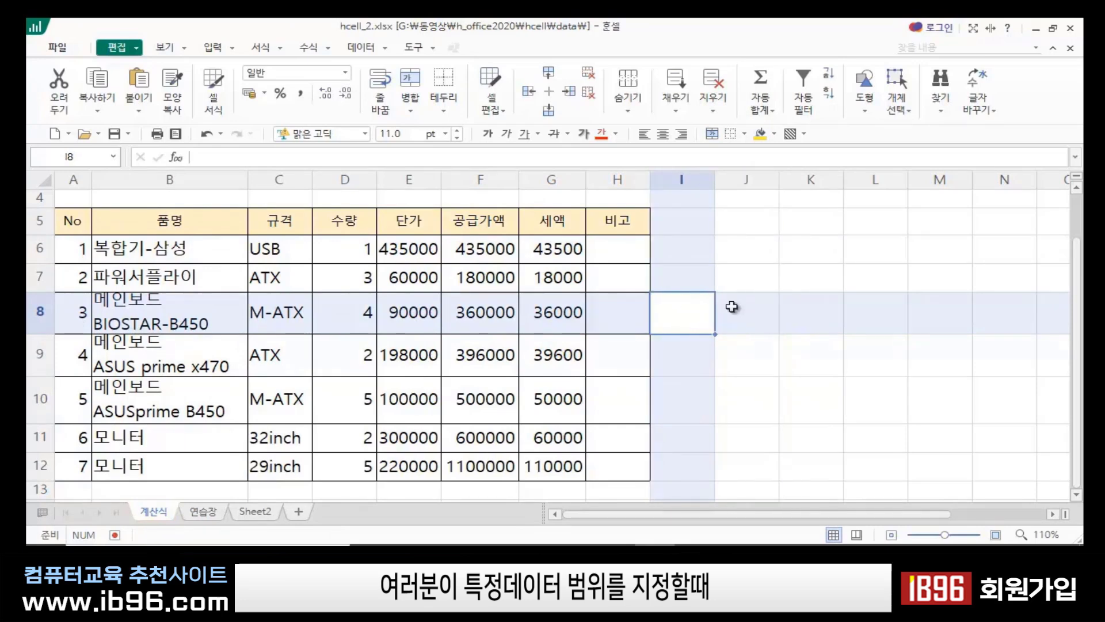
- Select the product names in B6:B8 together with those in B11:B12 as one multiple selection, and release it
click(143, 249)
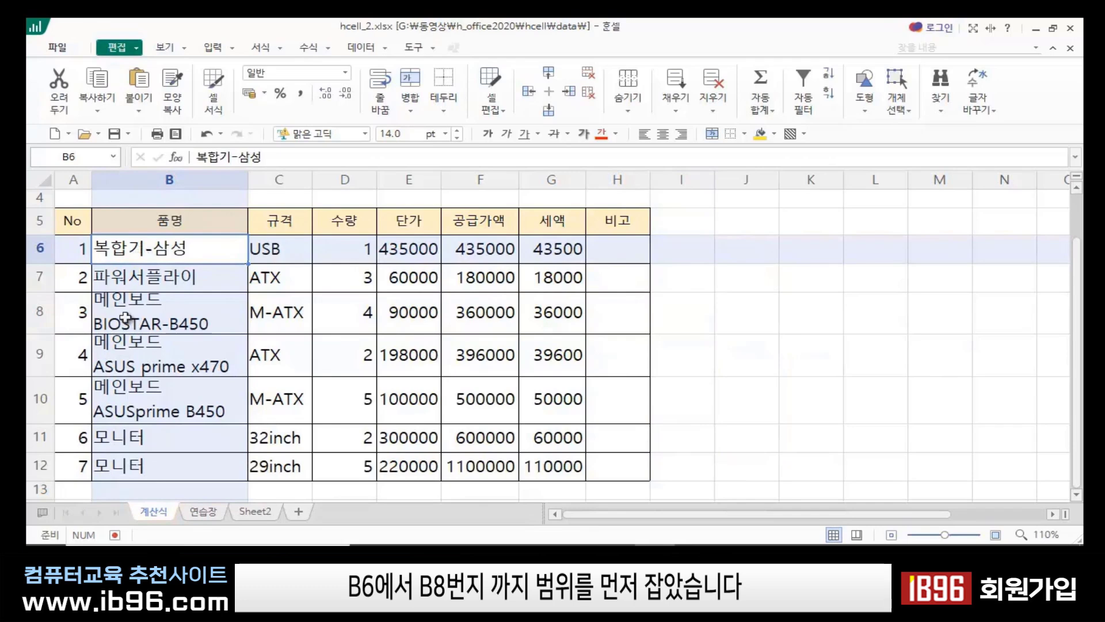
drag(156, 243, 144, 320)
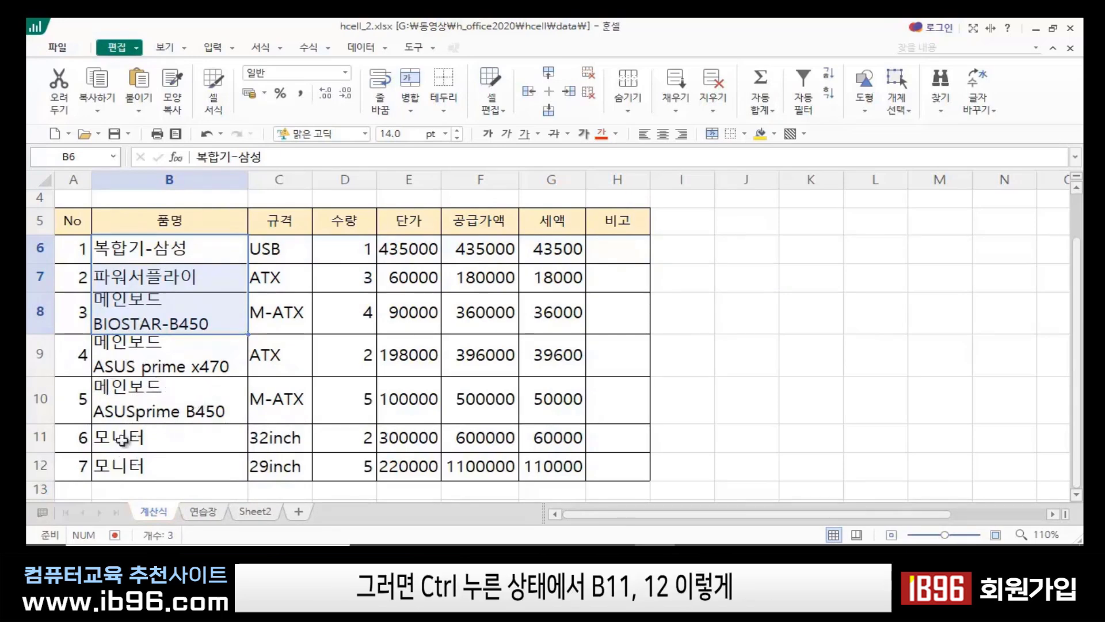
drag(122, 440, 128, 466)
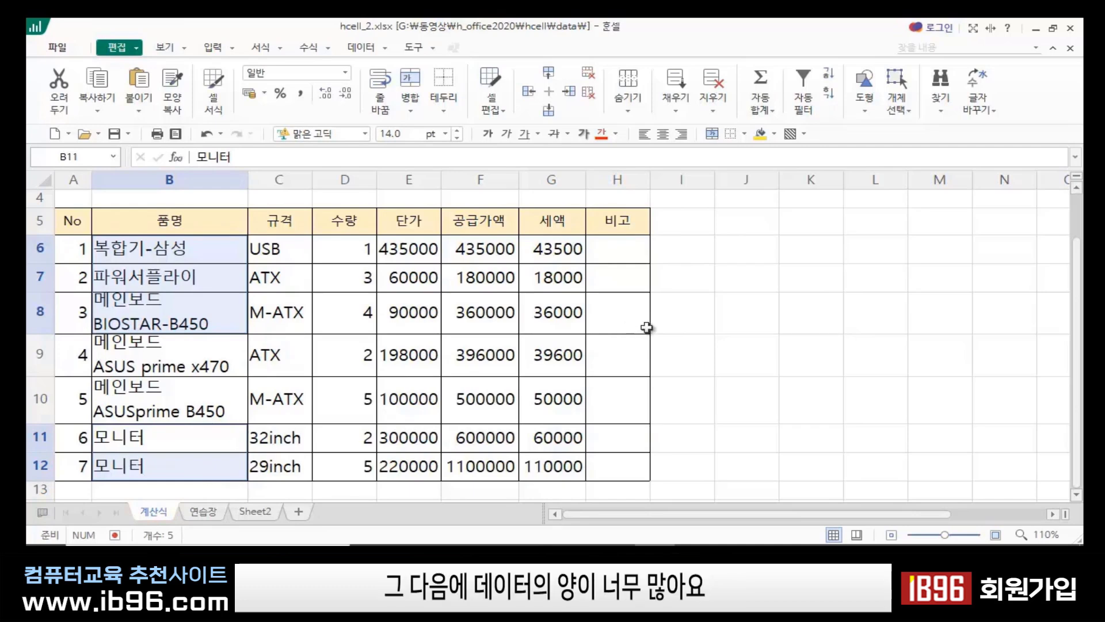
click(756, 350)
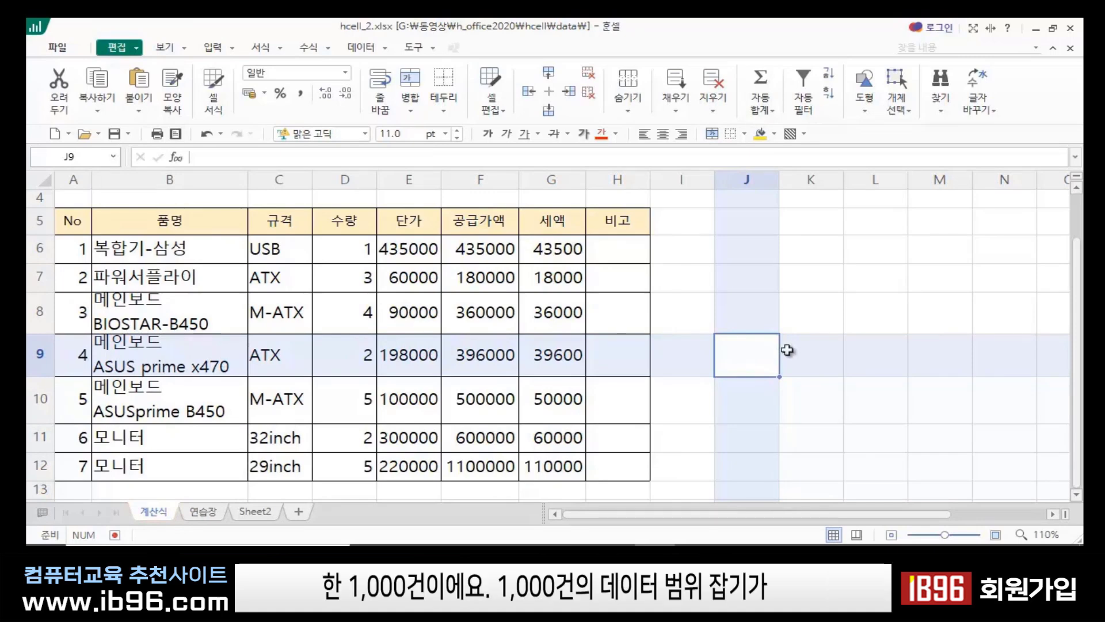
- Extend the selection from B6 down to the last filled cell of the 품명 column, check its extent, and release it
click(173, 249)
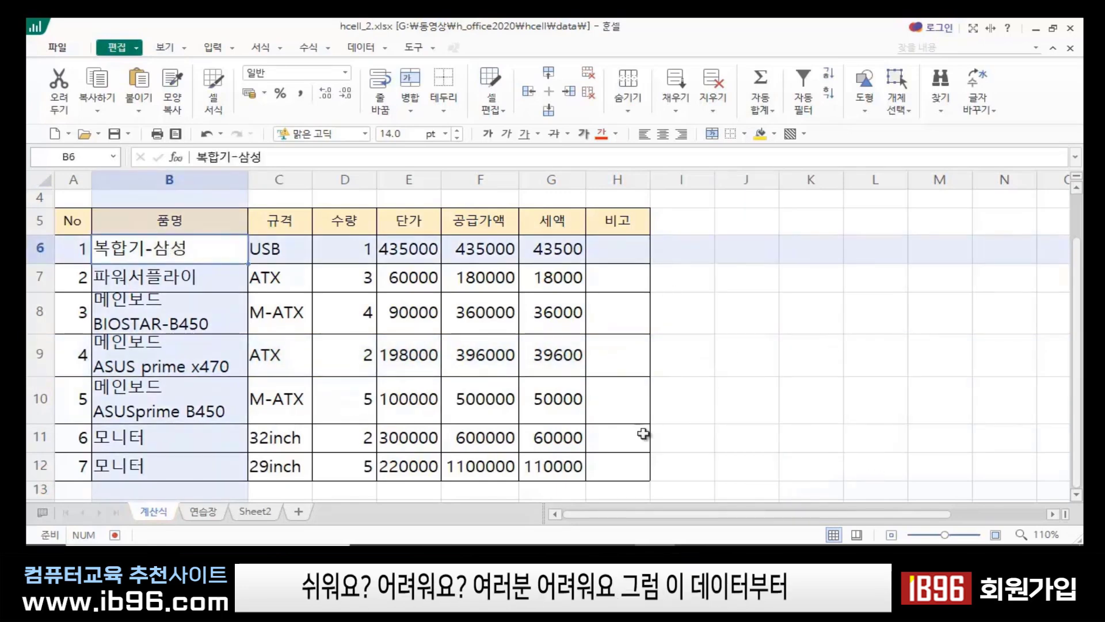
click(606, 464)
click(136, 249)
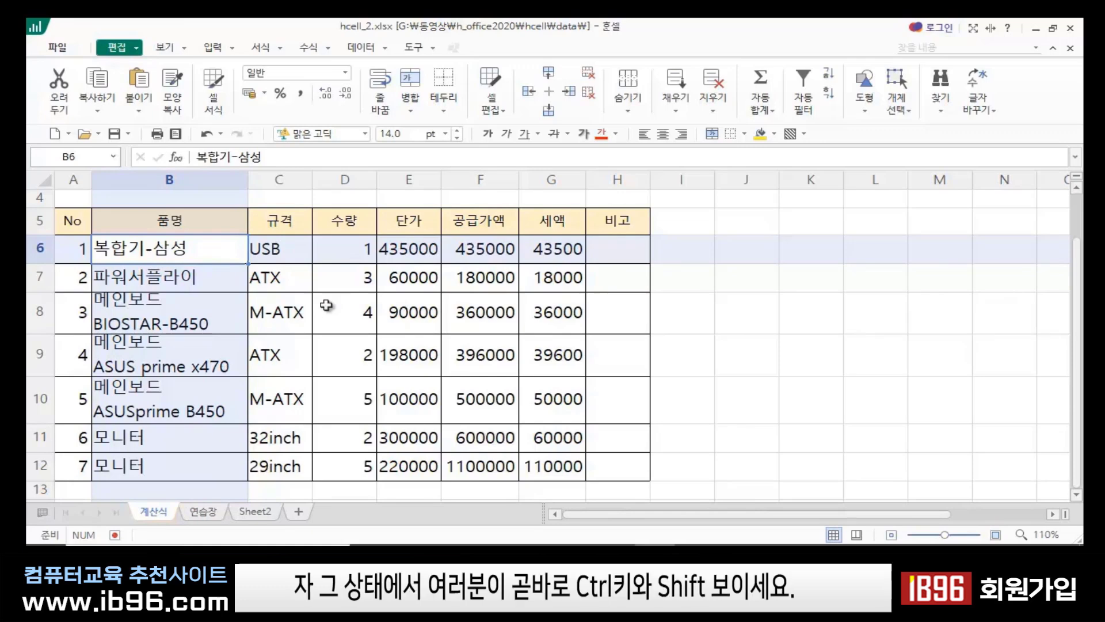
key(ctrl+shift+Down)
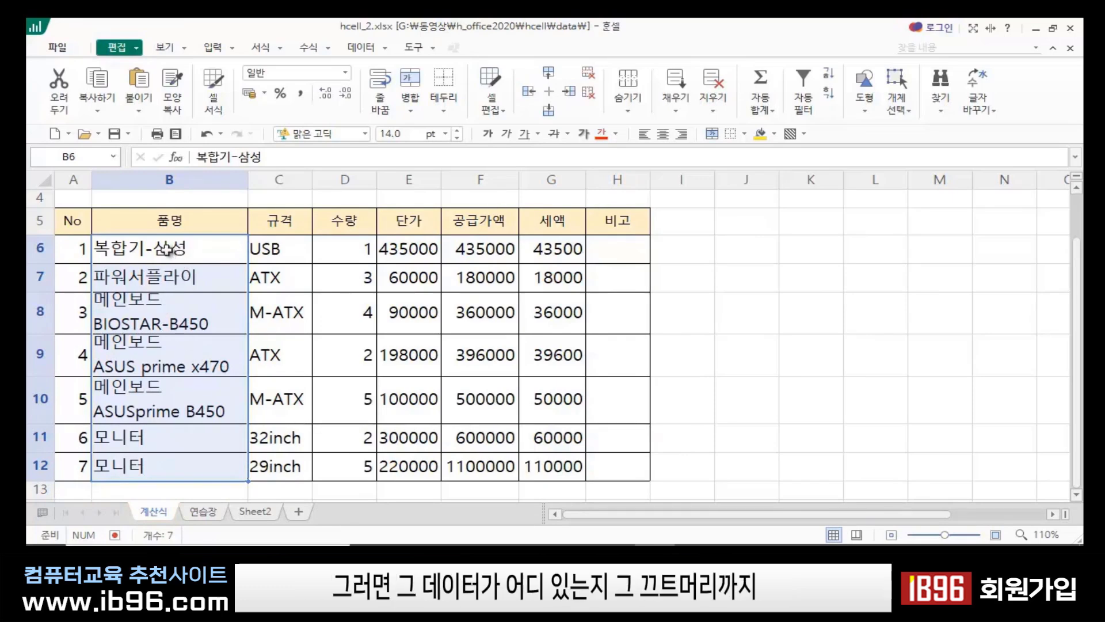
scroll(167, 249, down, 2)
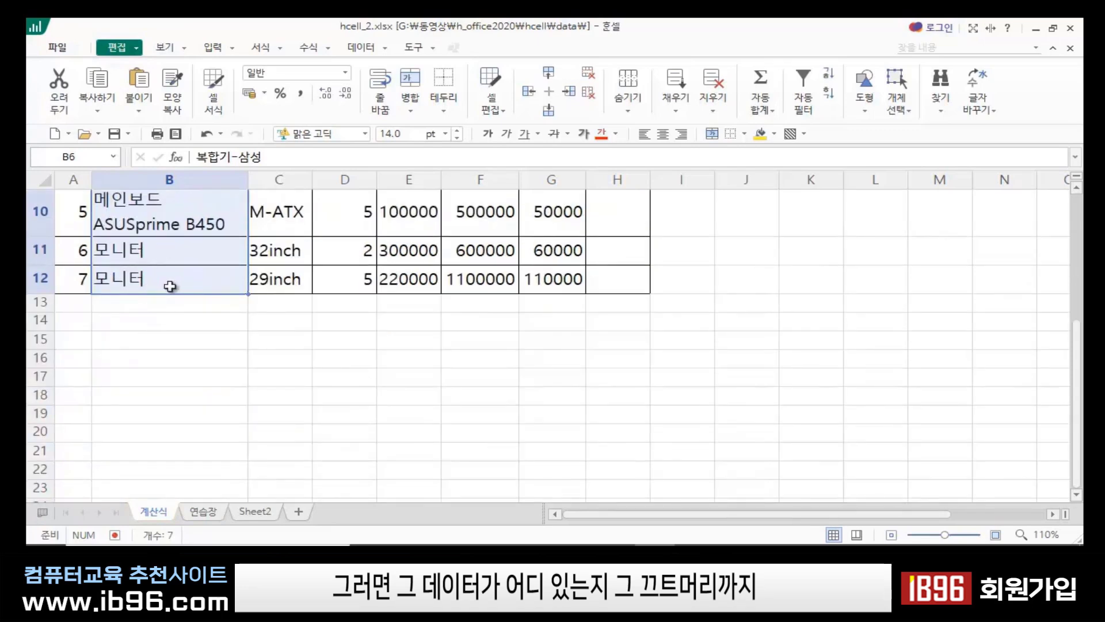
scroll(167, 287, up, 2)
scroll(132, 452, down, 1)
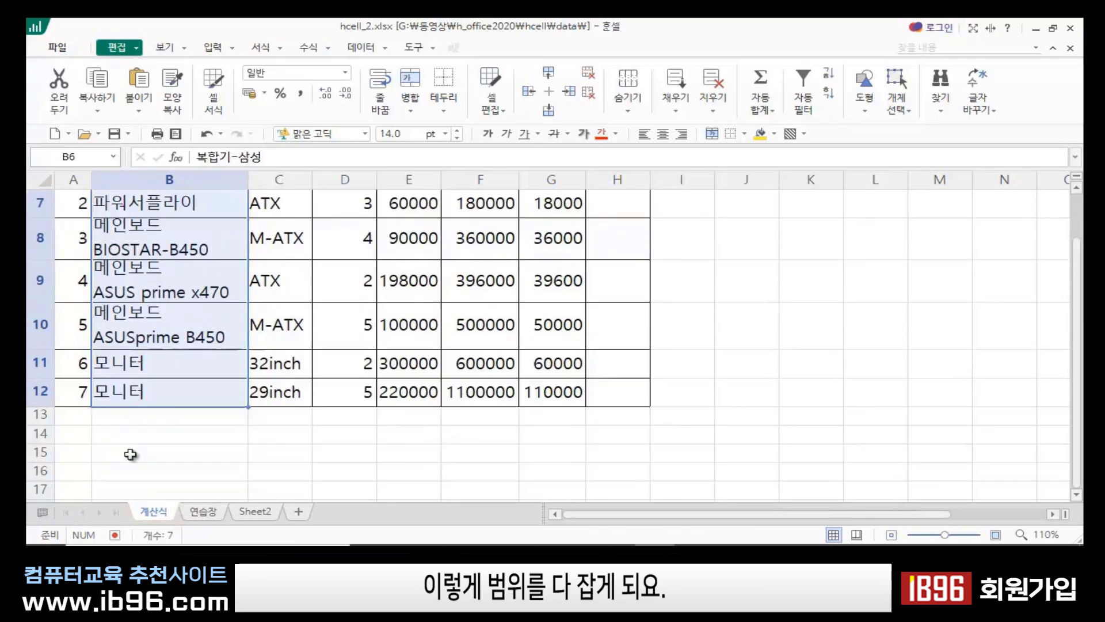
click(137, 430)
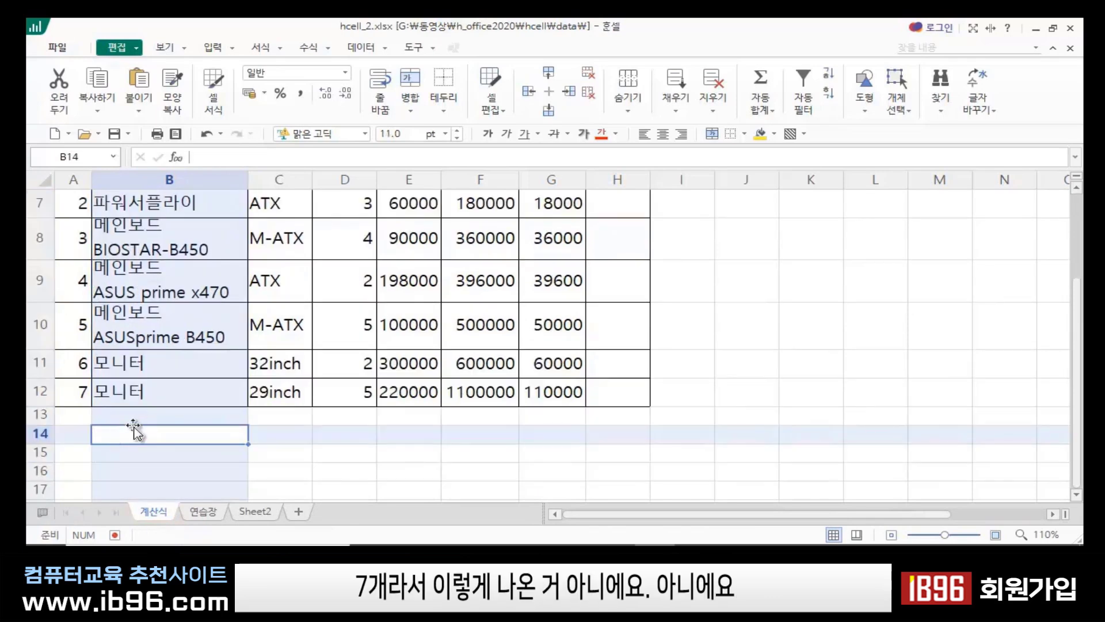
click(122, 419)
click(452, 477)
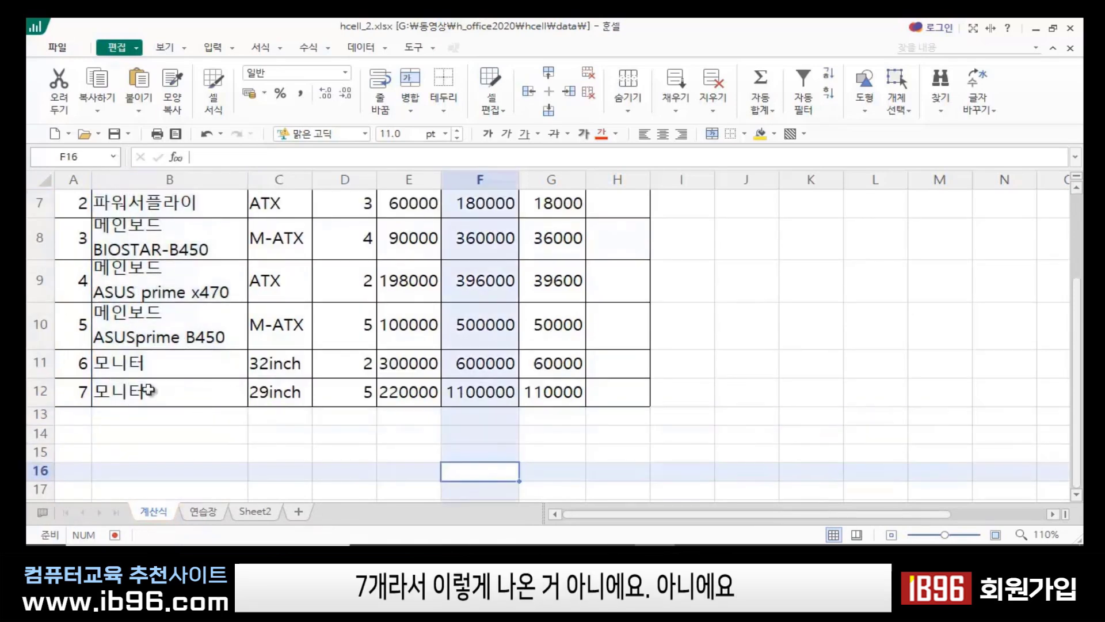
- Fill B13:B22 below the 품명 list with dsfd, dgfdfgf, dfgfdgh, fdgfdsgh, fdshgfd, dfhgf, dfsgfd, dfgfdgh, dsgf and sfg
click(180, 418)
text(dsfd)
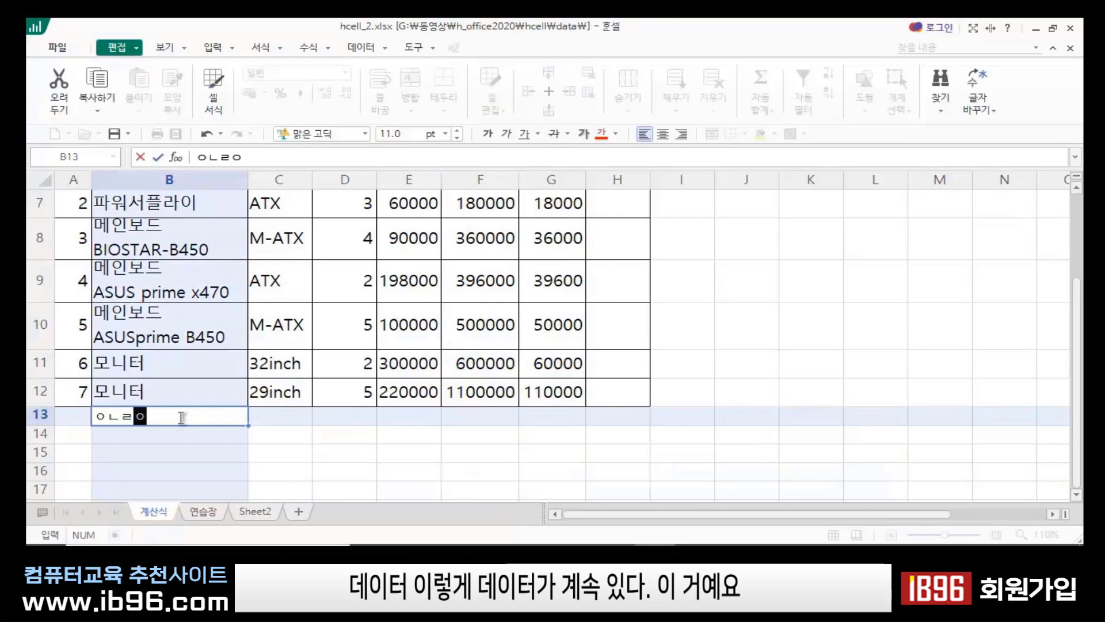
key(Return)
text(dgfdfgf)
key(Return)
text(dfgfdgh)
key(Return)
text(fdgfdsgh)
key(Return)
text(fdshgfd)
key(Return)
text(dfhgf)
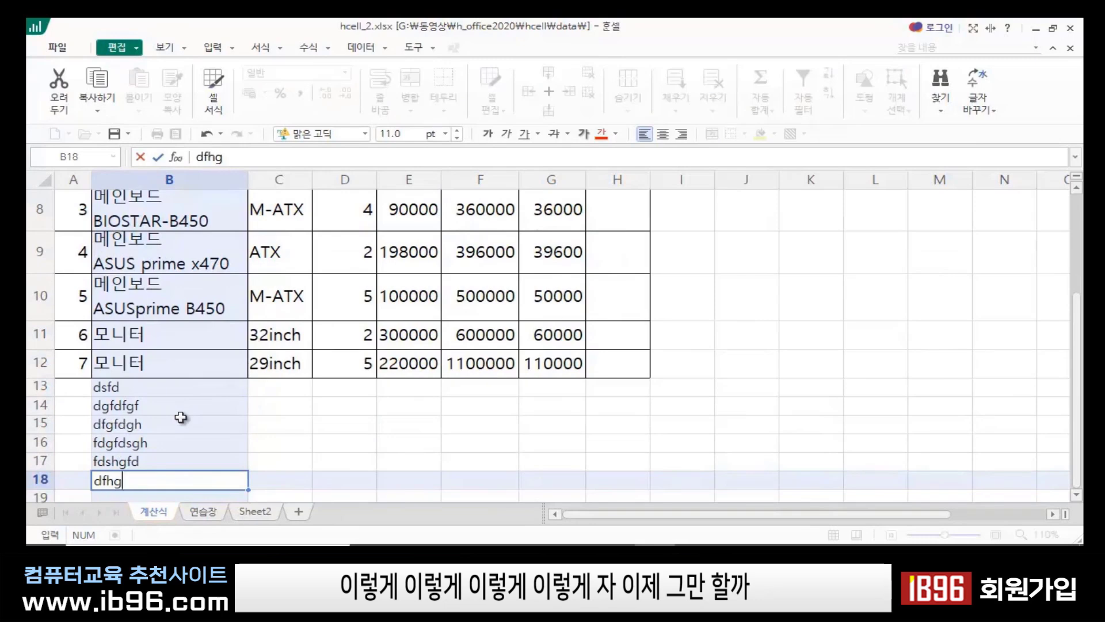
key(Return)
text(dfsgfd)
key(Return)
text(dfgfdgh)
key(Return)
text(dsgf)
key(Return)
text(sfg)
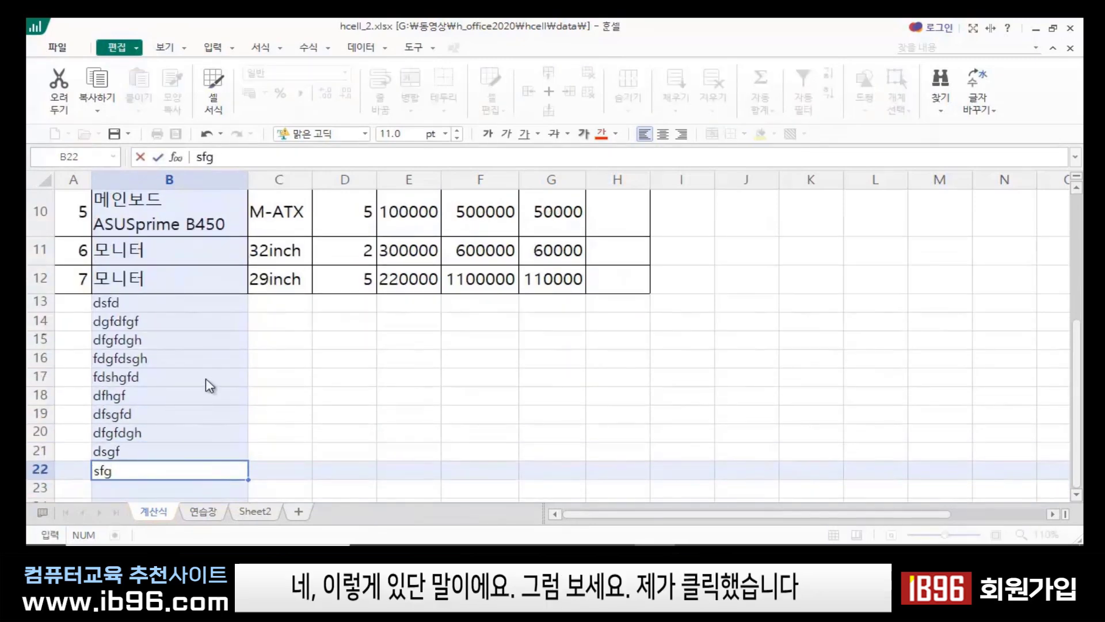
click(345, 379)
- Extend the selection from B6 to the last filled cell of the lengthened 품명 column, and release it
scroll(326, 389, up, 2)
scroll(326, 389, up, 1)
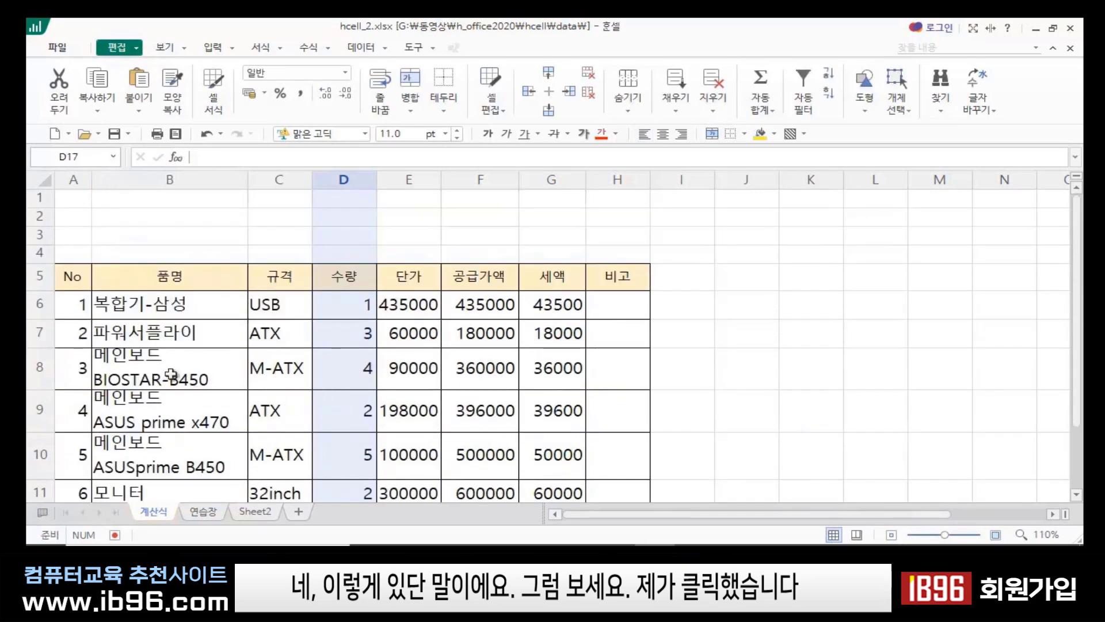
click(149, 305)
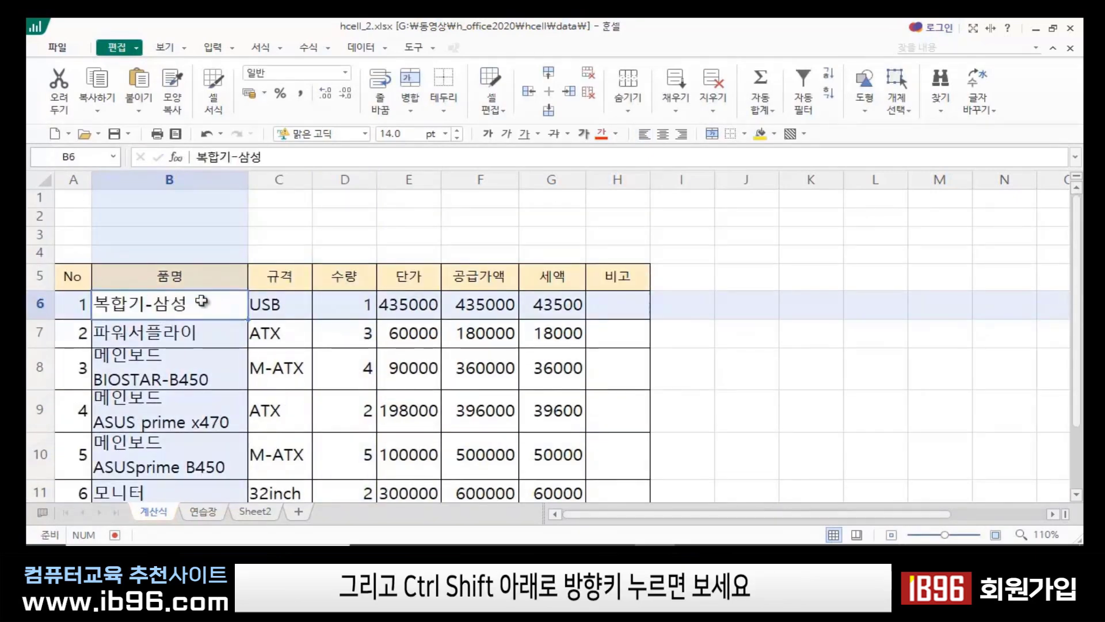
key(ctrl+shift+Down)
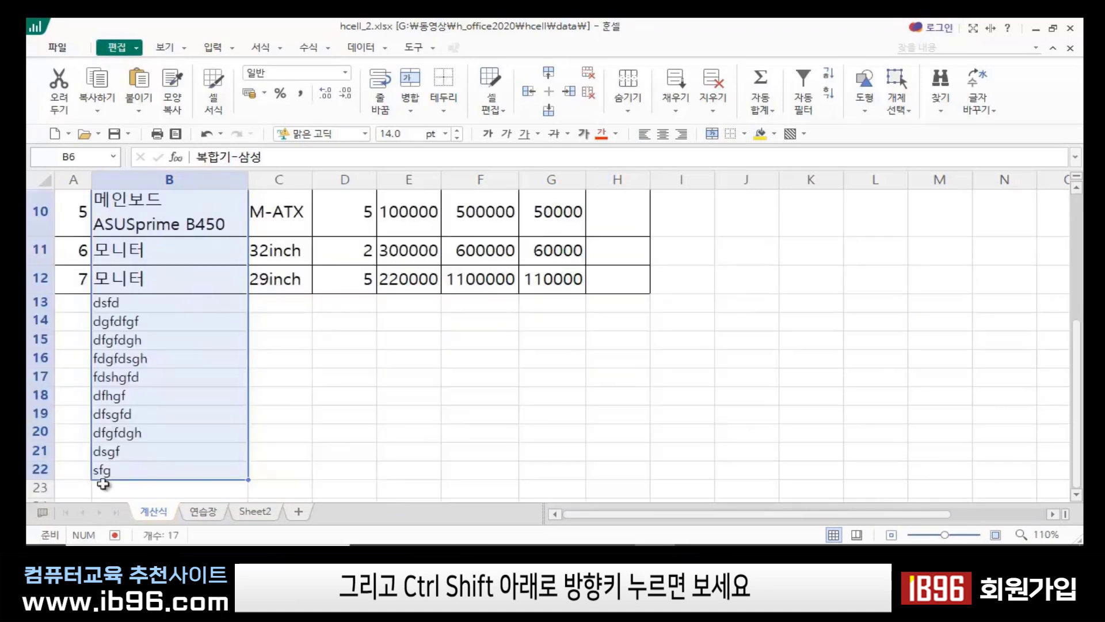
click(427, 389)
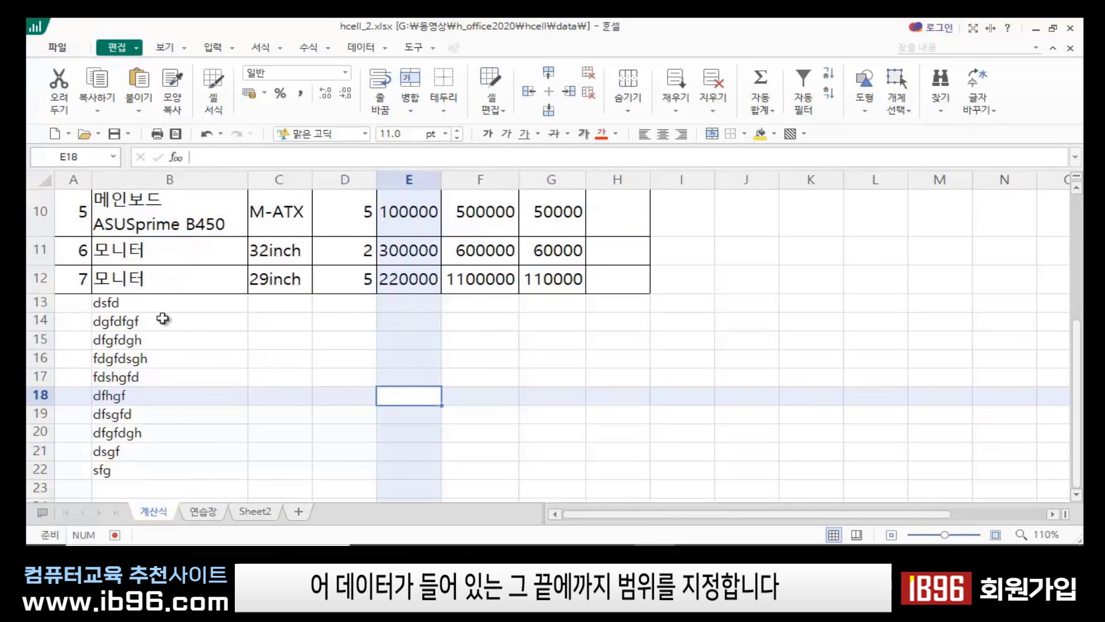
- Delete the placeholder text in B13:B22 below the table
drag(146, 304, 137, 471)
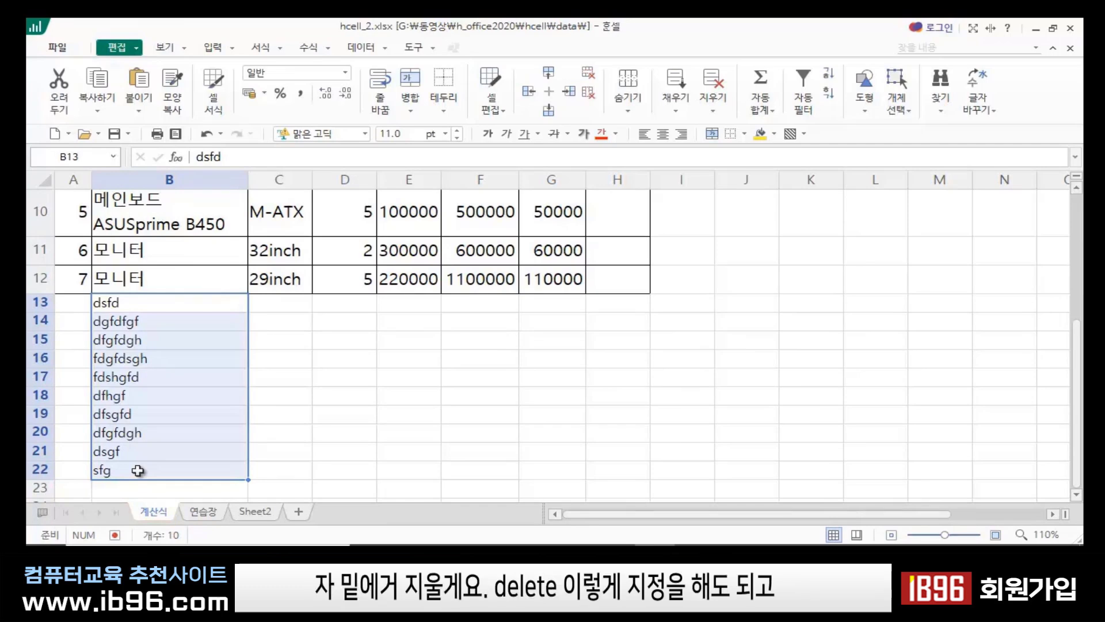
key(Delete)
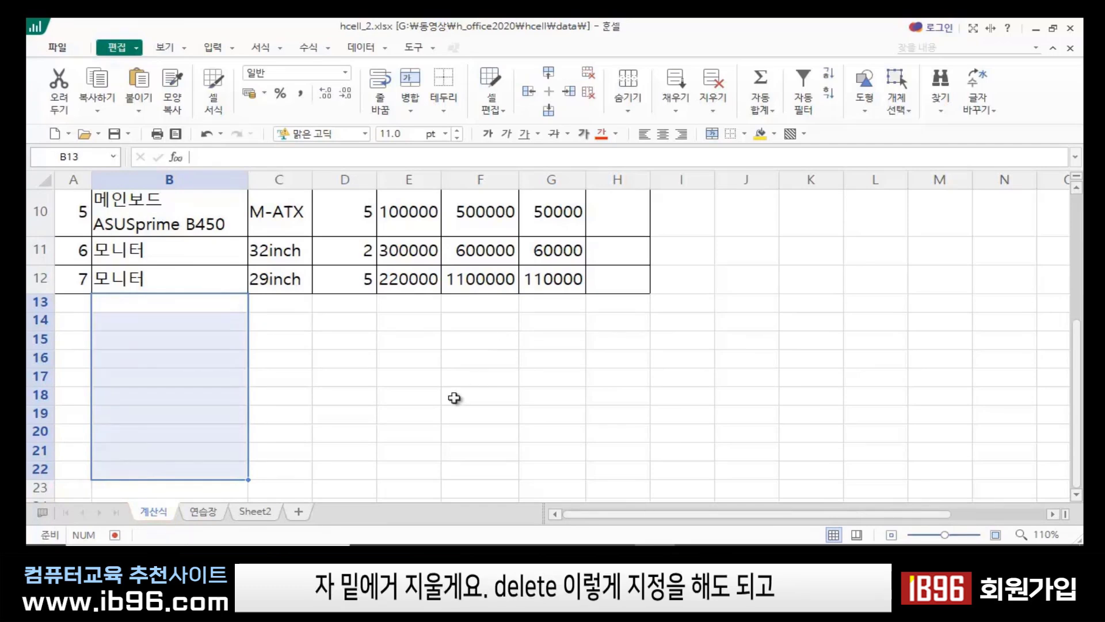
click(425, 394)
scroll(111, 333, up, 3)
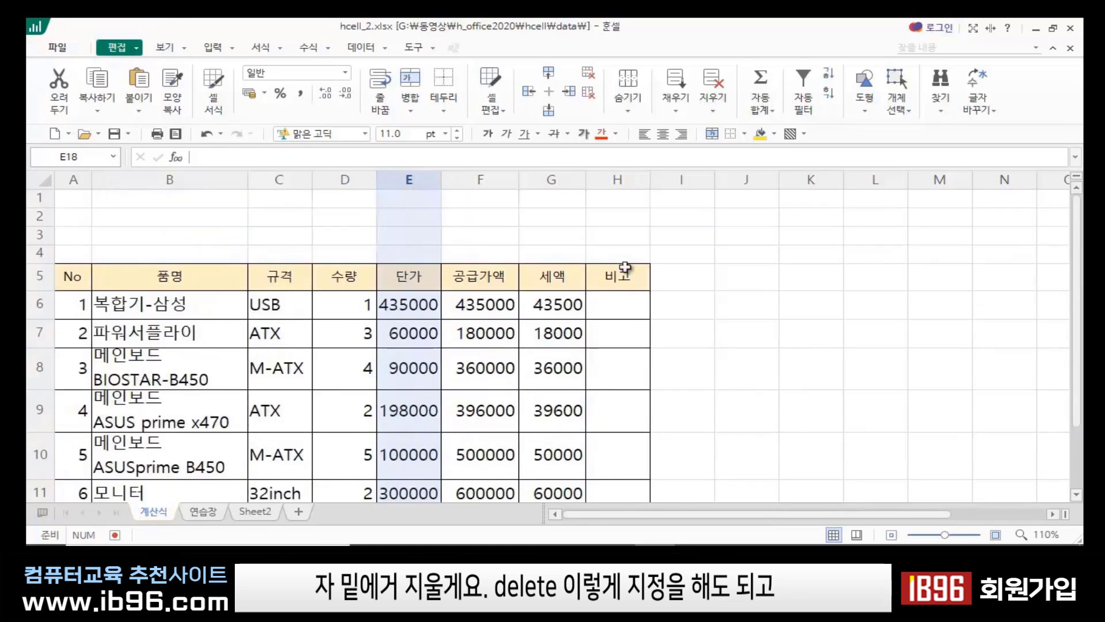
click(755, 304)
click(222, 233)
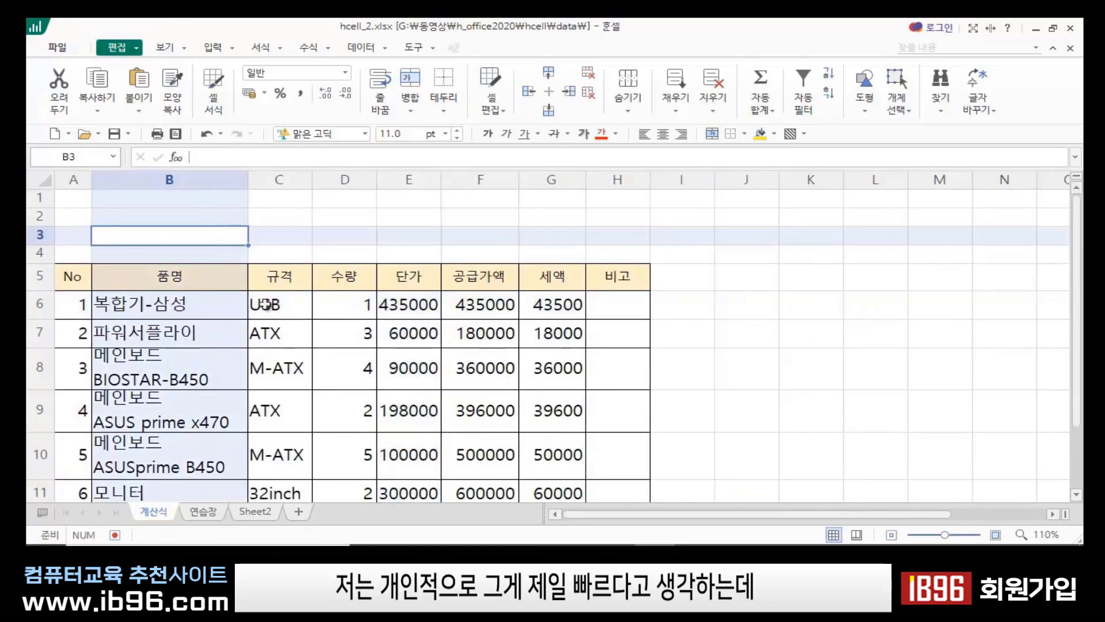
click(772, 282)
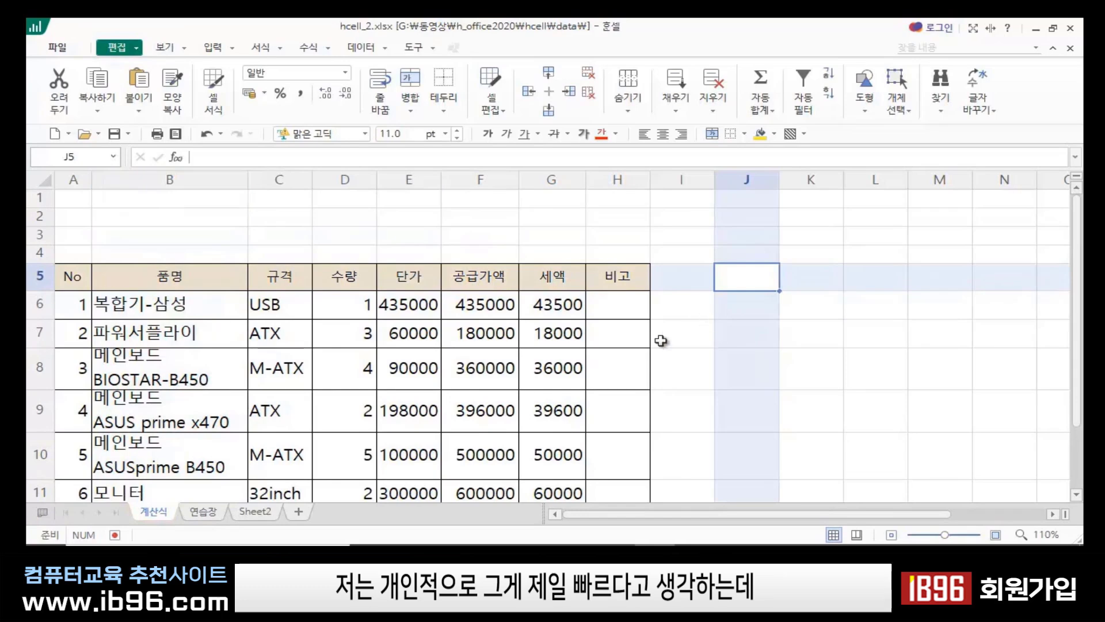
- Select the product names B6:B12 by marking the first cell and extending to the last one, and release the selection
click(165, 304)
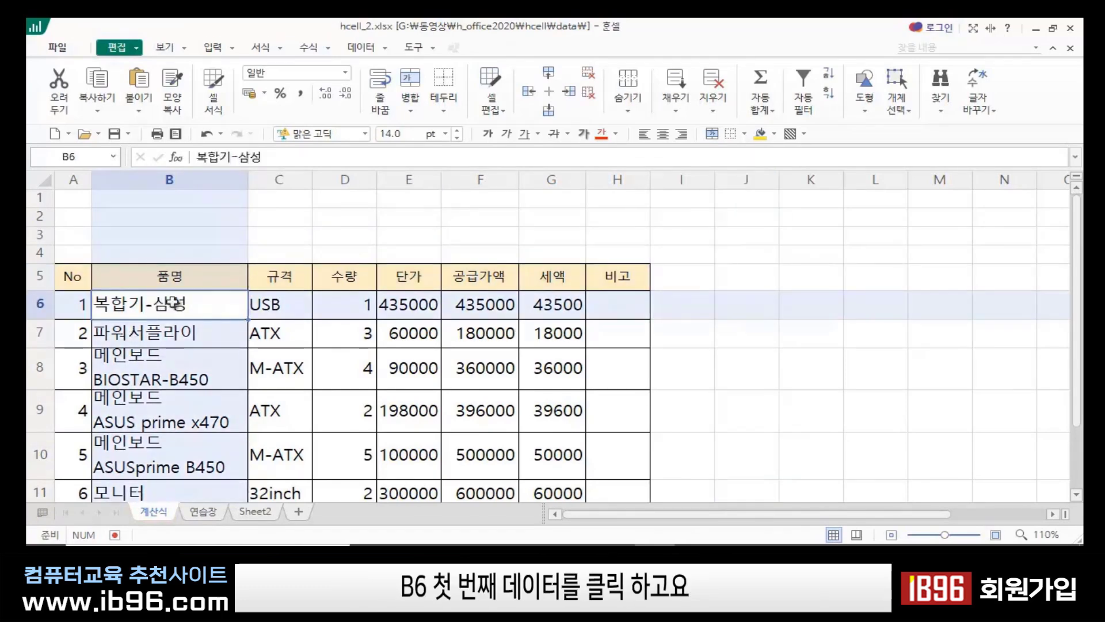
scroll(226, 369, down, 3)
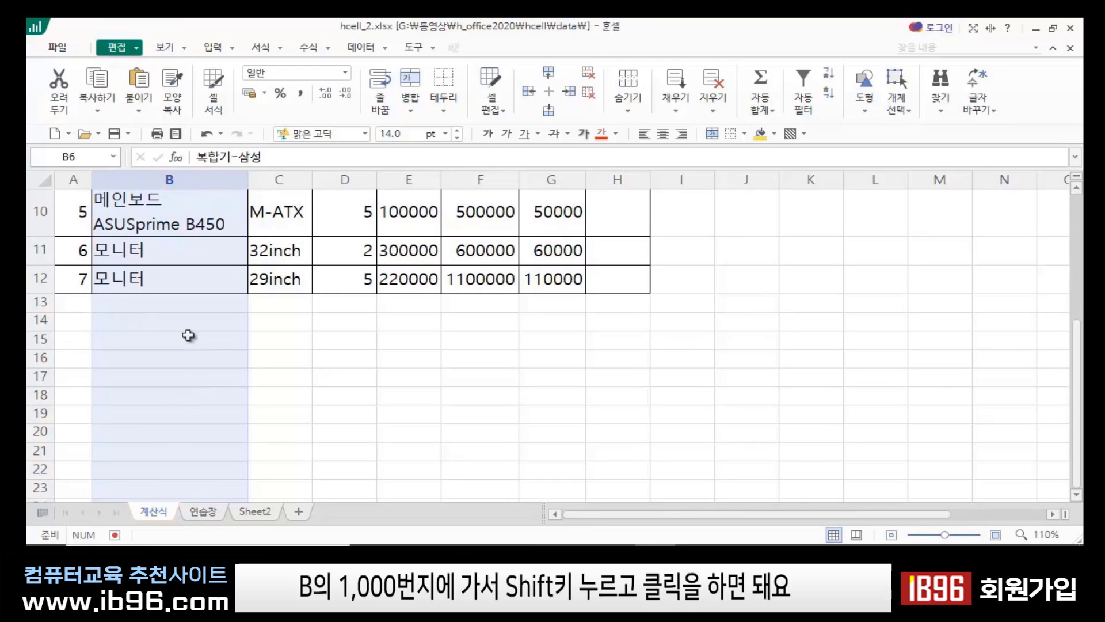
click(340, 334)
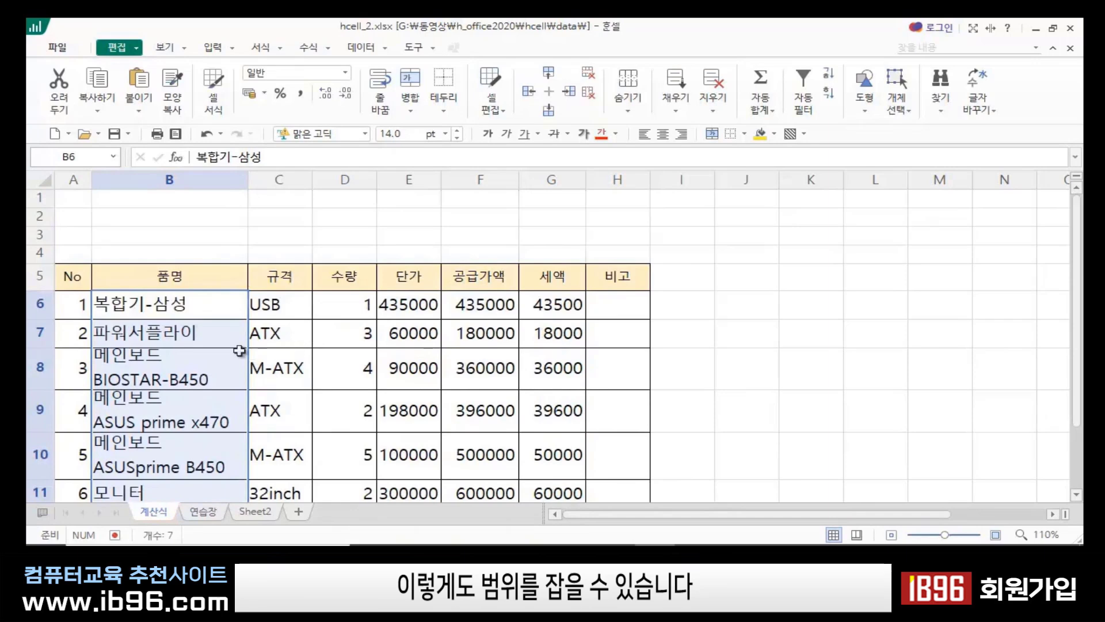
scroll(192, 370, down, 2)
scroll(190, 369, up, 1)
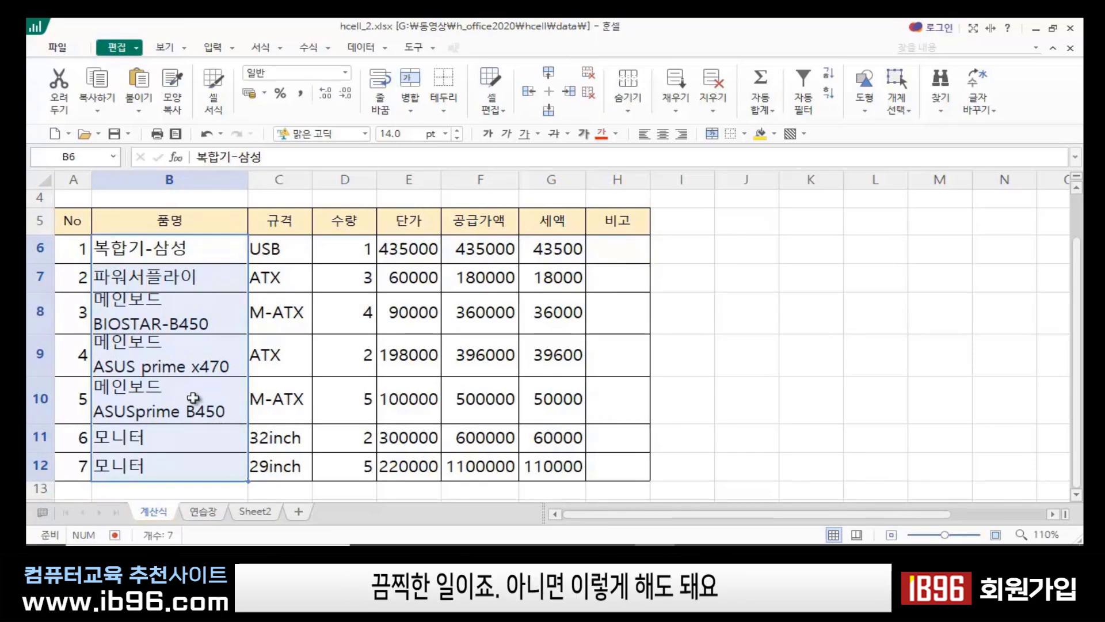
click(812, 278)
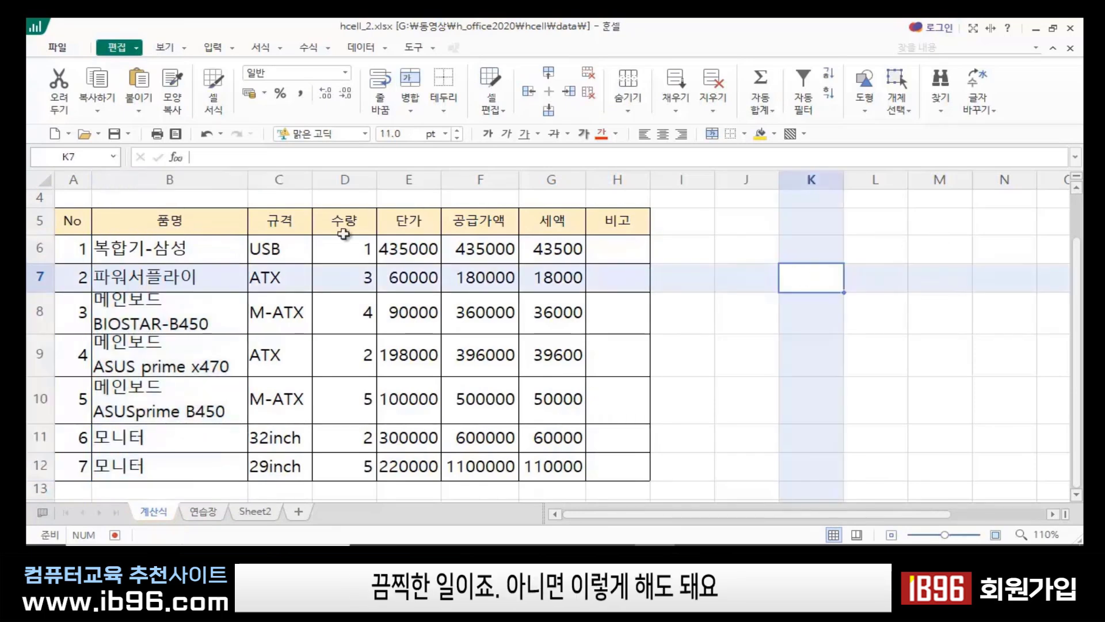
- Select the range b6:b1000 by entering its address, check its extent, and release it
click(83, 154)
text(ㅠ6)
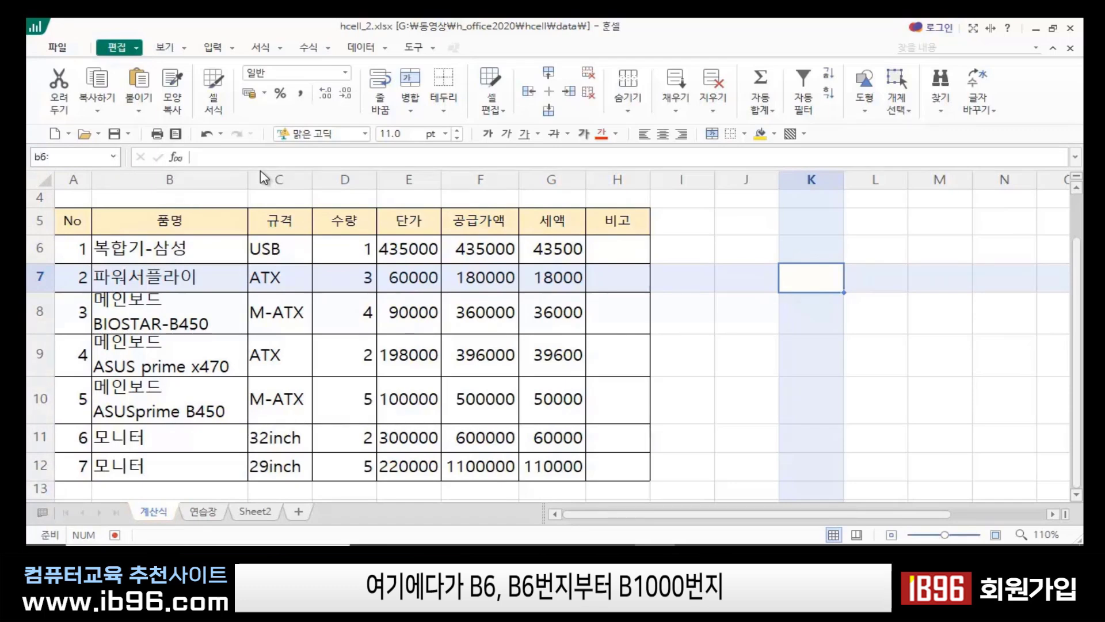
text(:b1000)
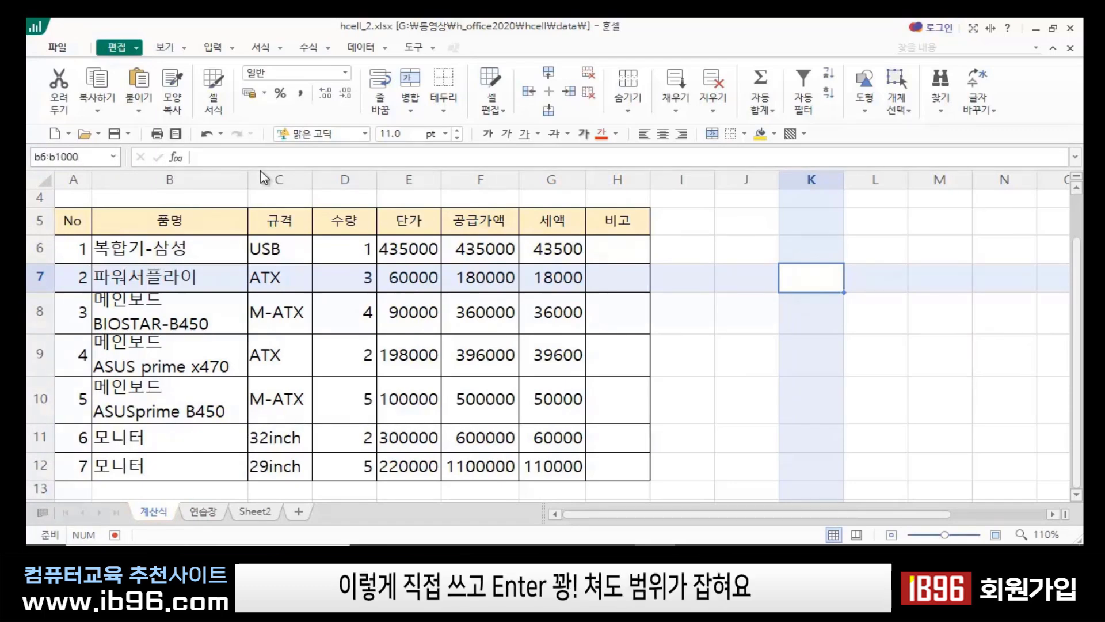
key(Return)
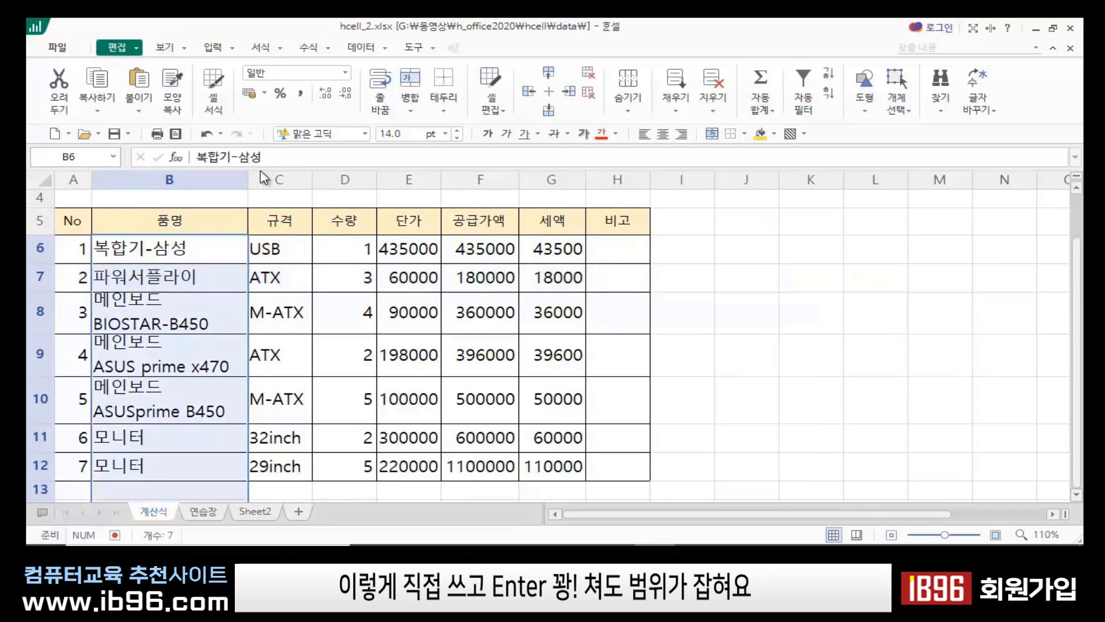
scroll(188, 323, down, 5)
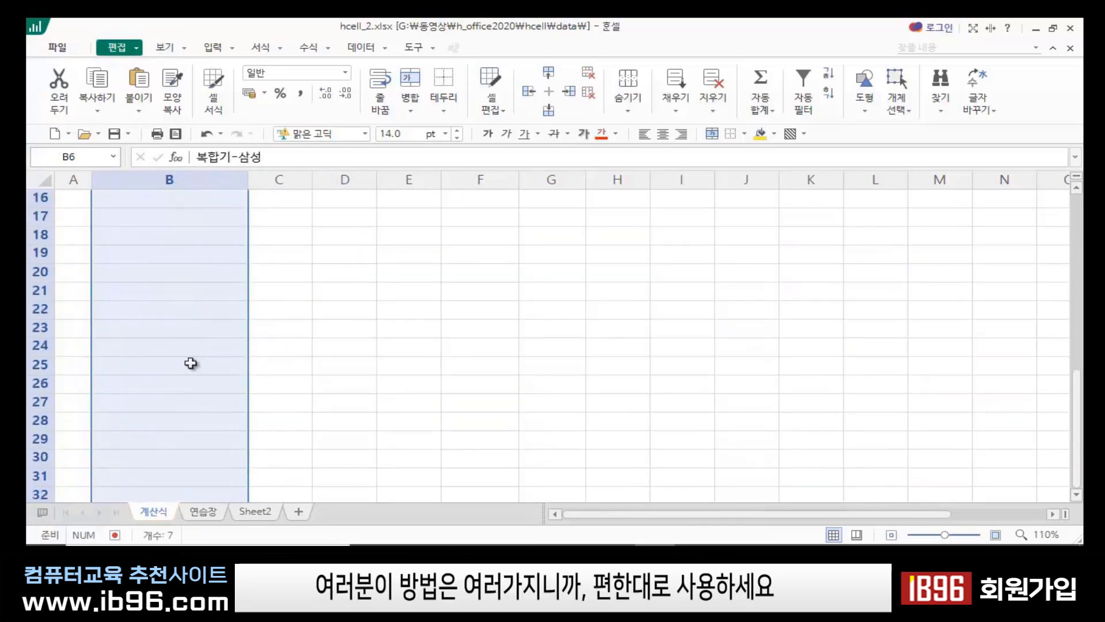
scroll(190, 363, up, 6)
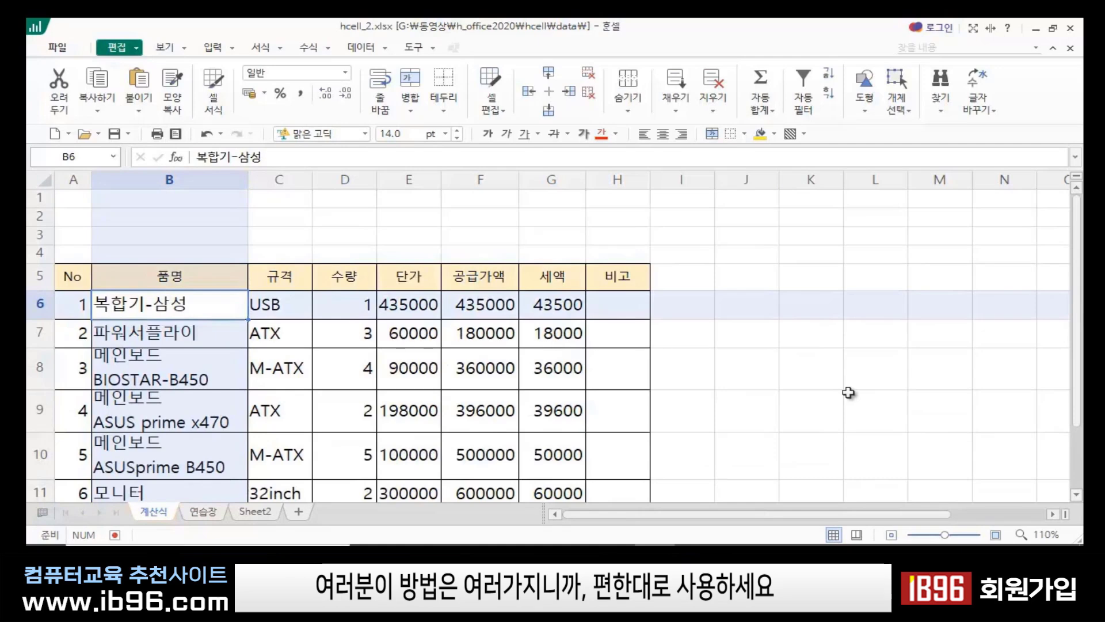
click(837, 383)
click(282, 233)
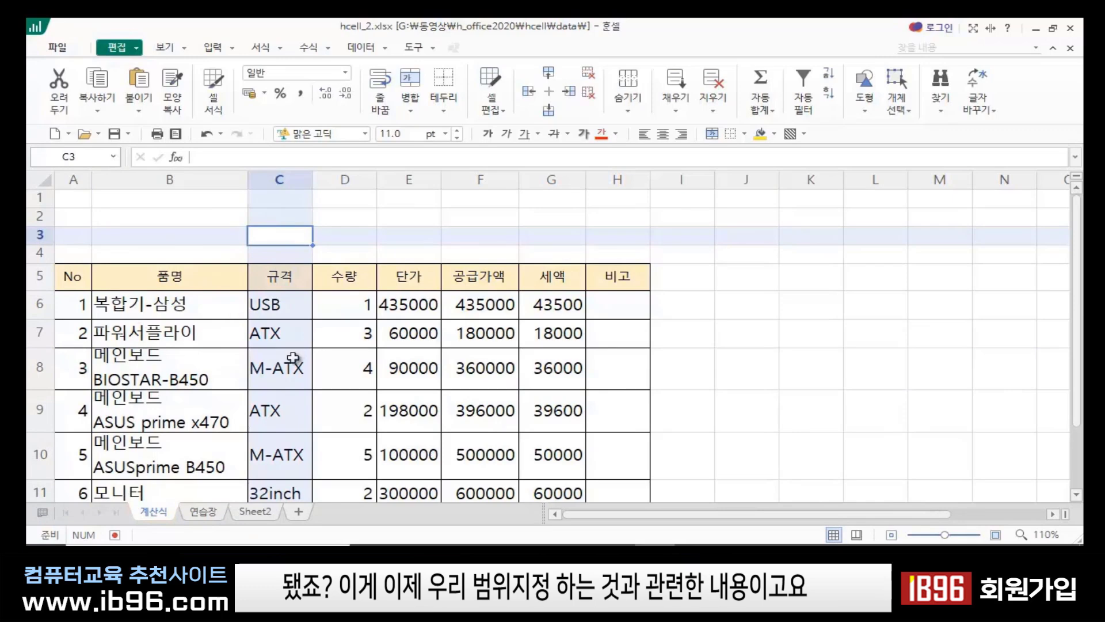
click(320, 354)
click(809, 330)
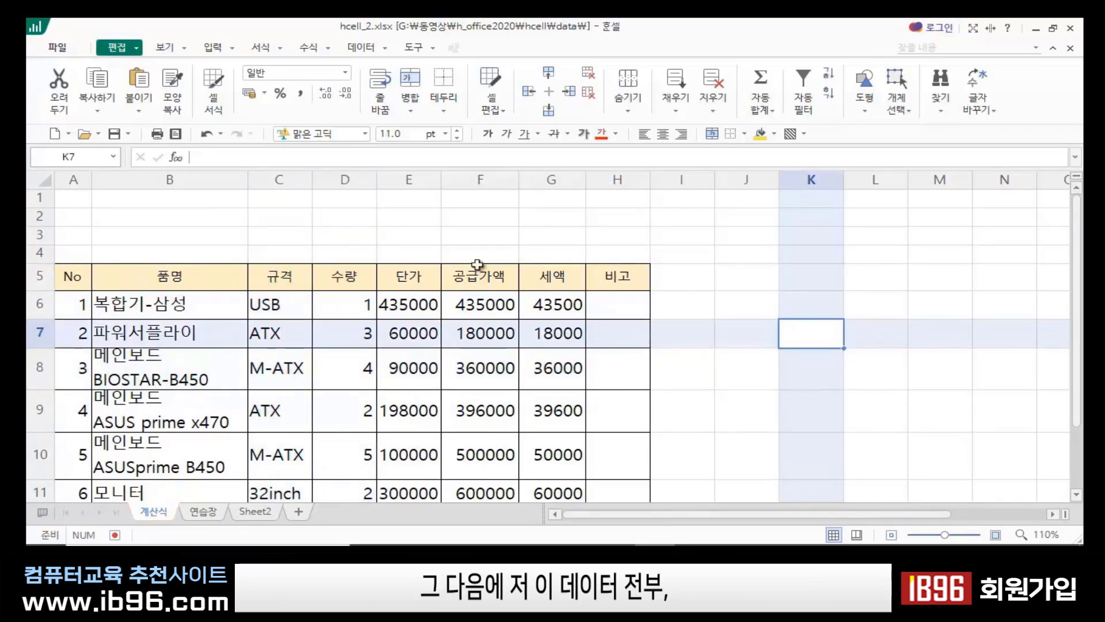
- Select the whole table A5:H12 by extending from the No header across the header row and down, and release it
scroll(613, 368, down, 3)
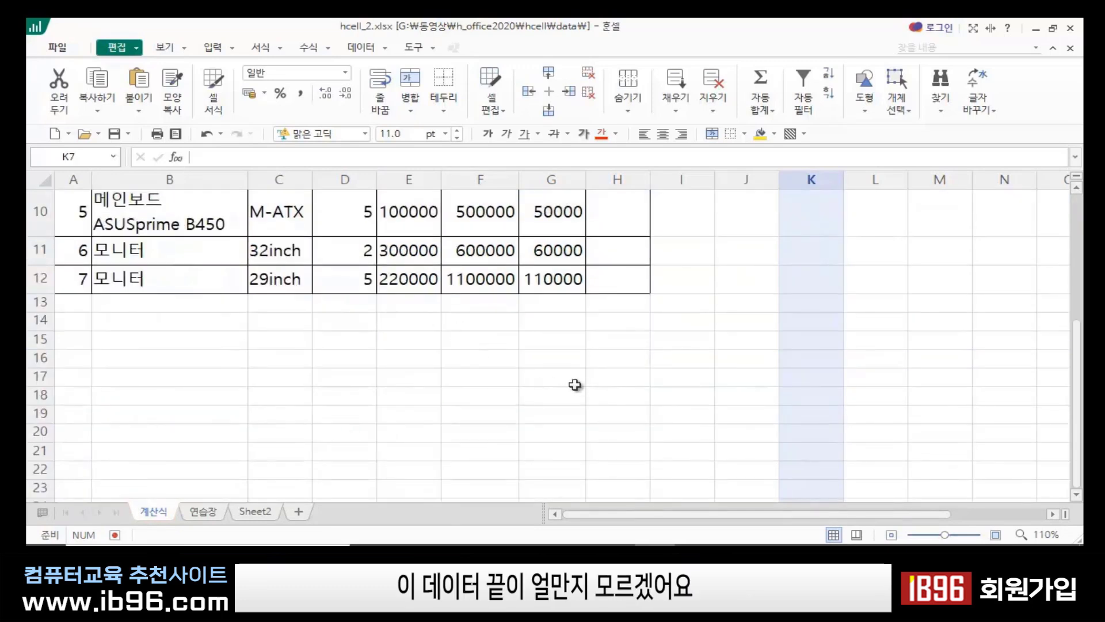
scroll(576, 386, up, 2)
click(73, 218)
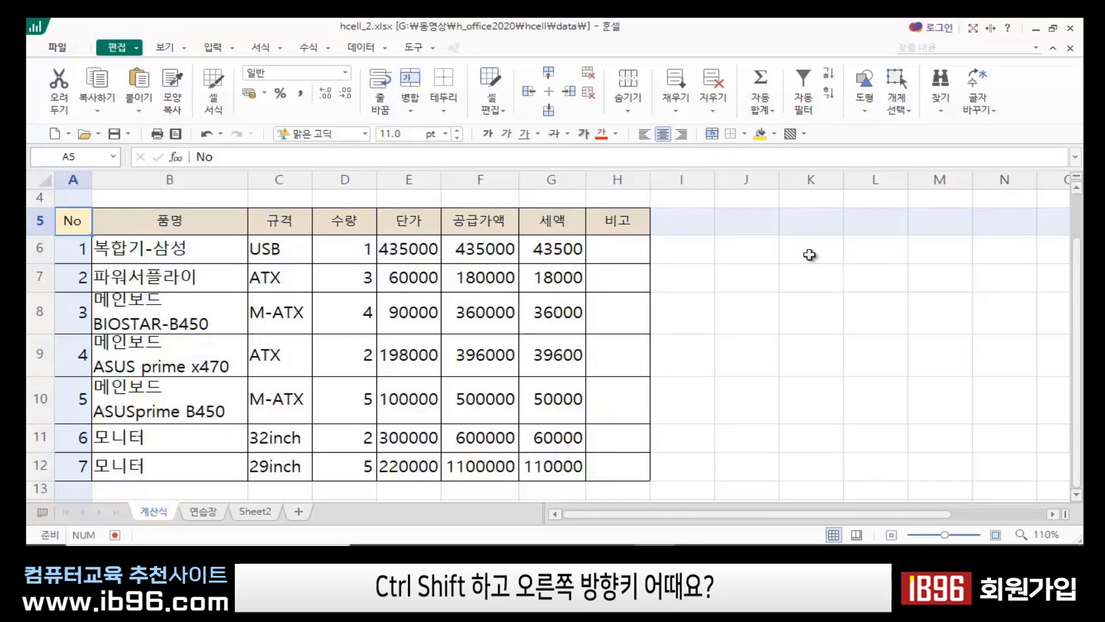
key(ctrl+shift+Right)
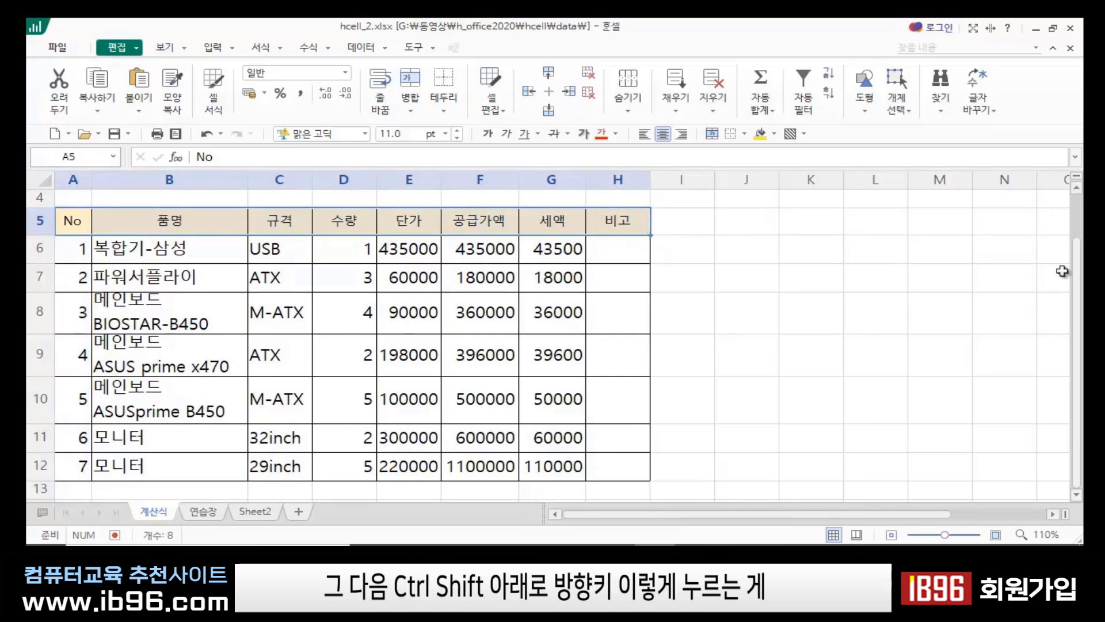
key(ctrl+shift+Down)
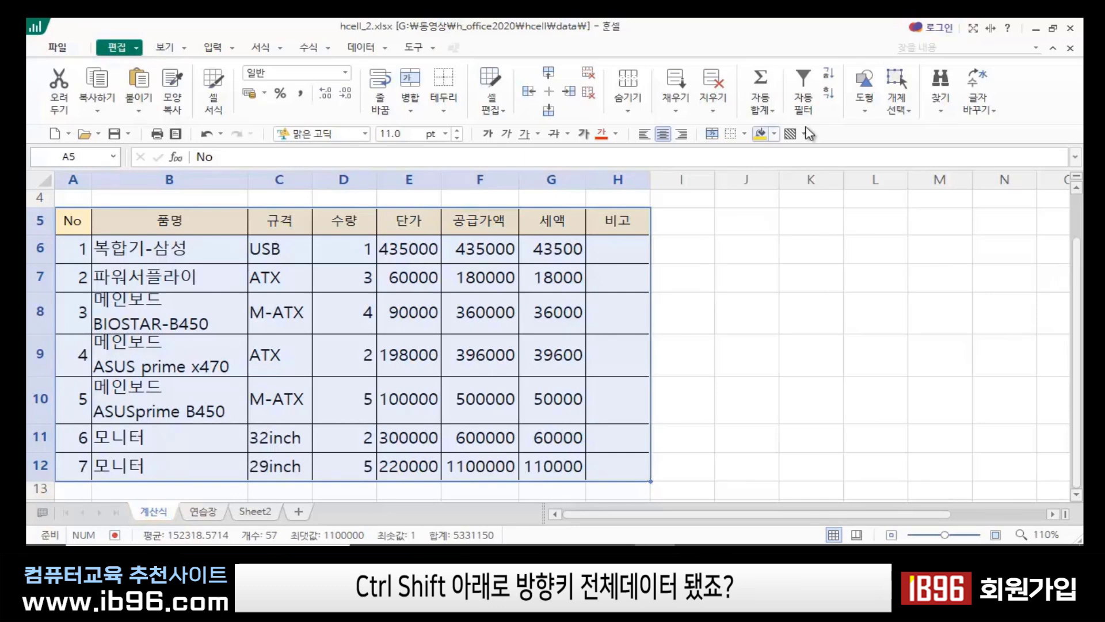
click(763, 284)
click(693, 285)
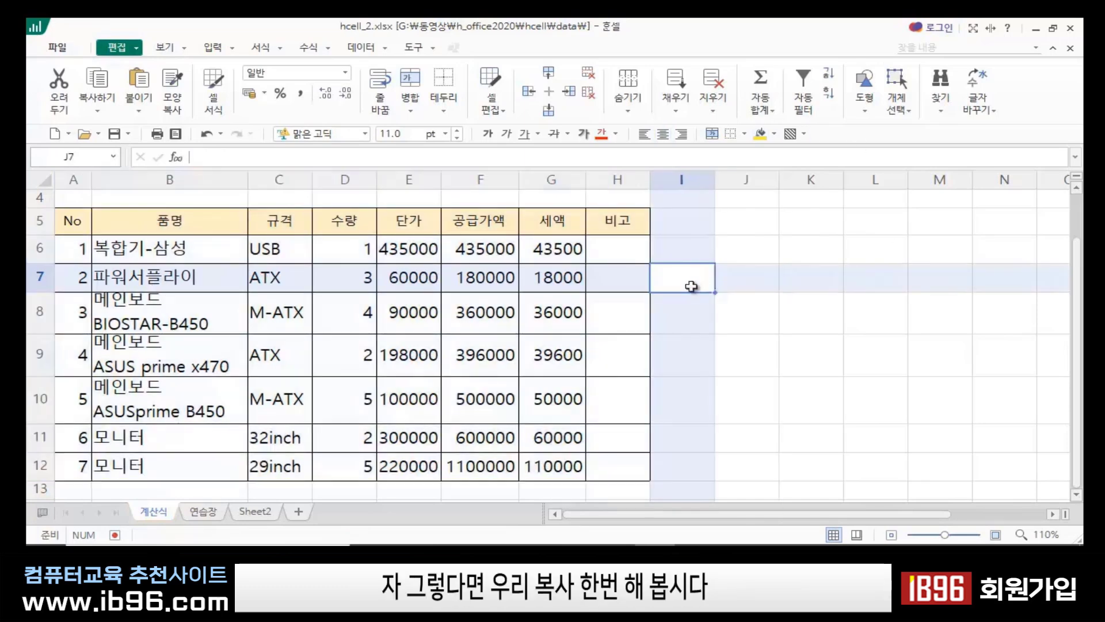
click(813, 327)
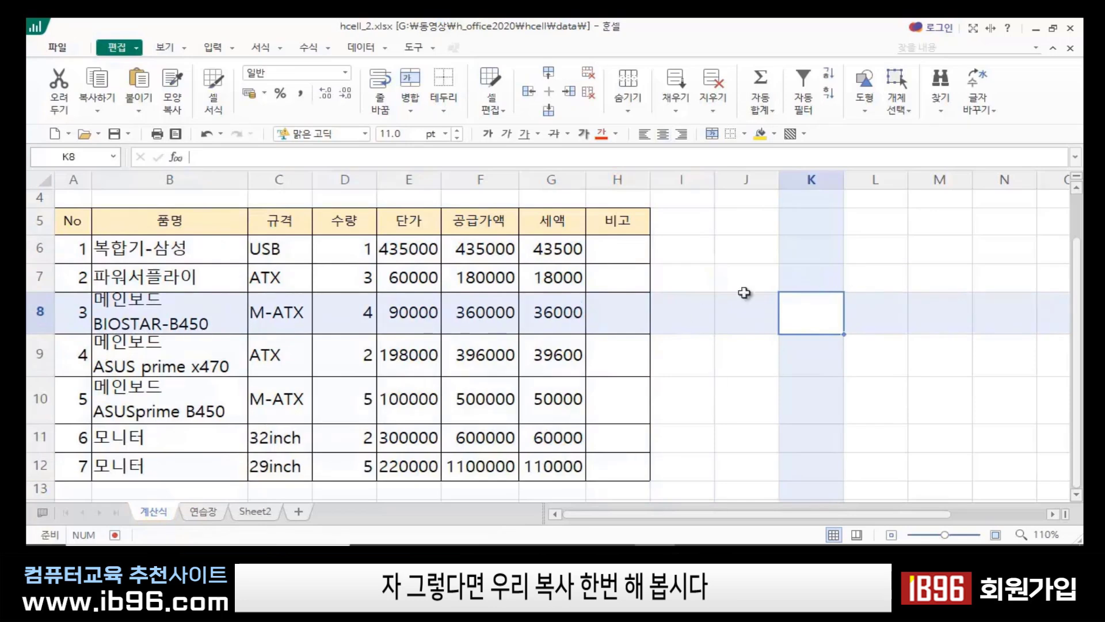
- Select the 품명 range B5:B12 together with the 단가 and 공급가액 range E5:F12, and copy them
drag(165, 224, 148, 464)
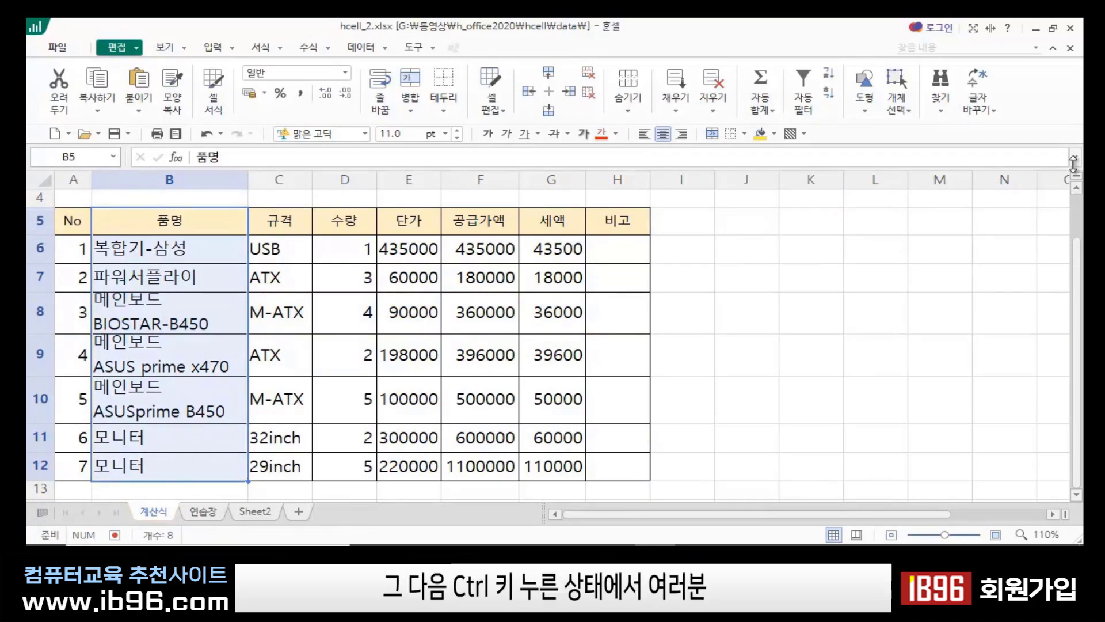
ctrl+click(405, 221)
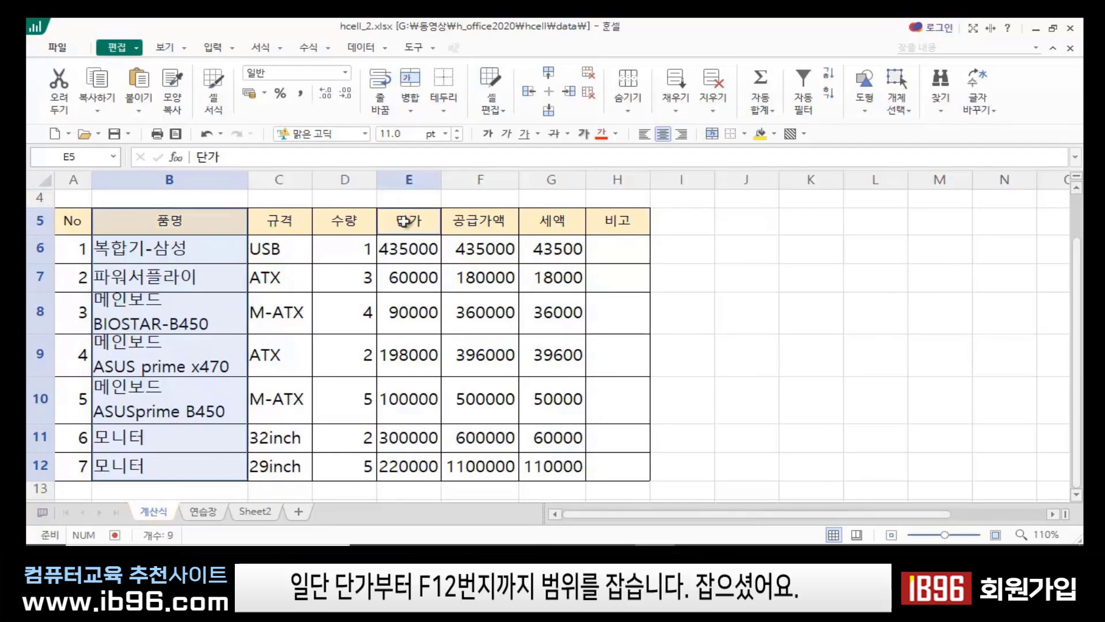
drag(404, 221, 469, 466)
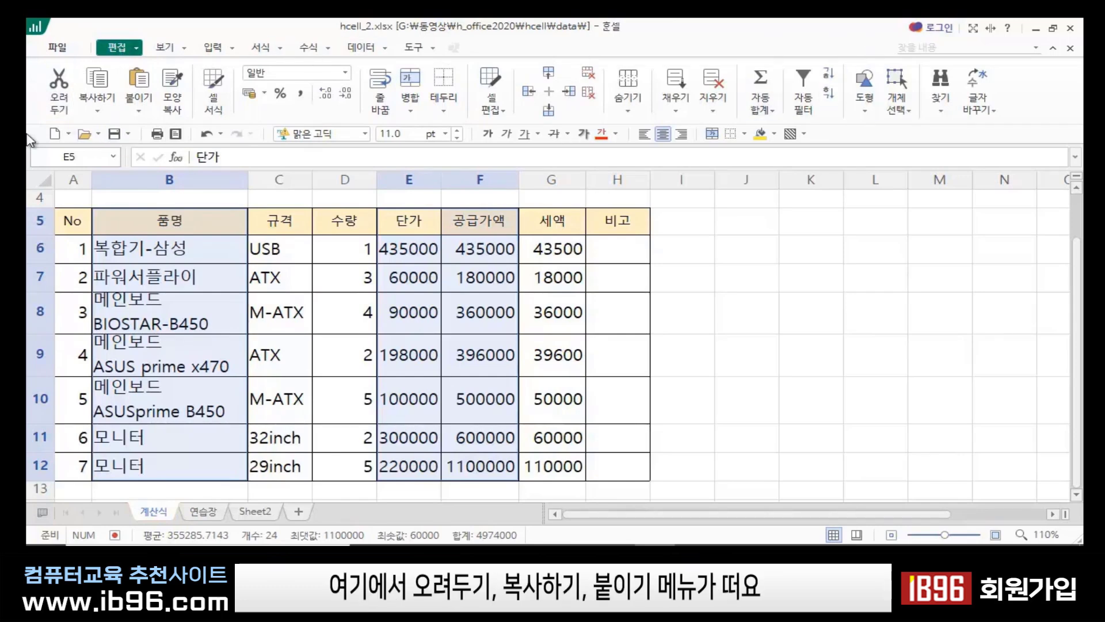
click(96, 86)
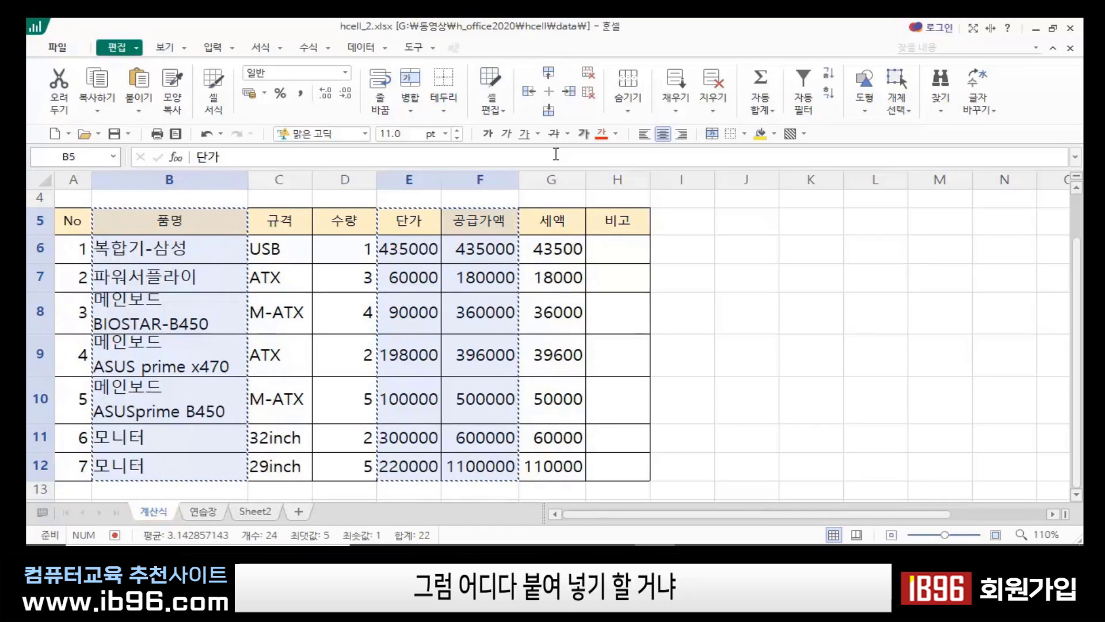
- Paste the copied 품명, 단가 and 공급가액 ranges into Sheet2 starting at B3, and release the selection
click(260, 514)
click(521, 333)
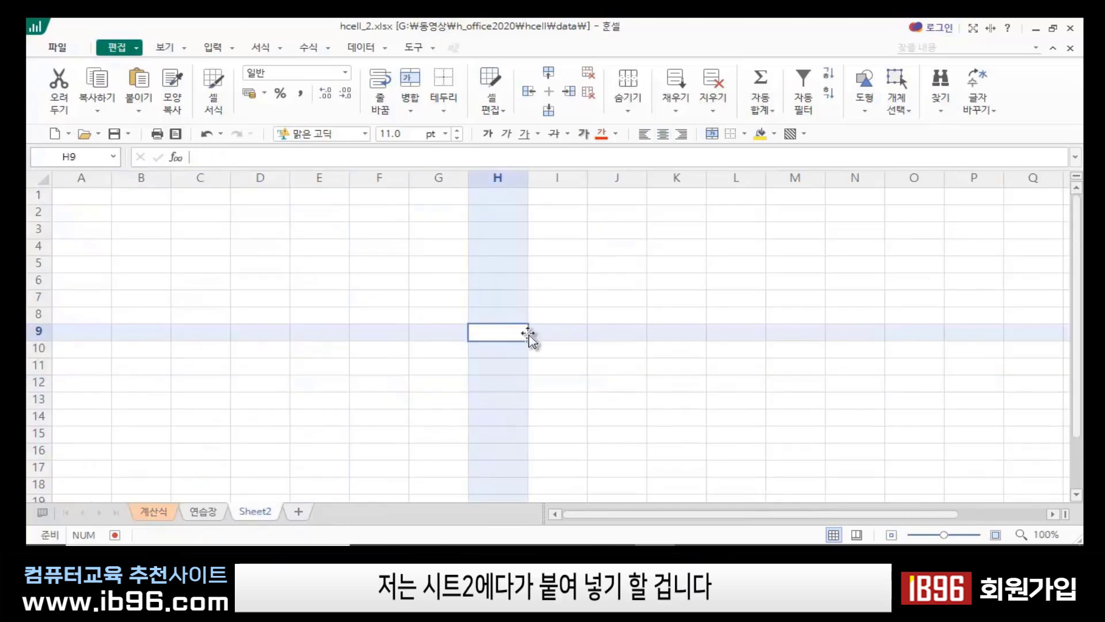
click(393, 279)
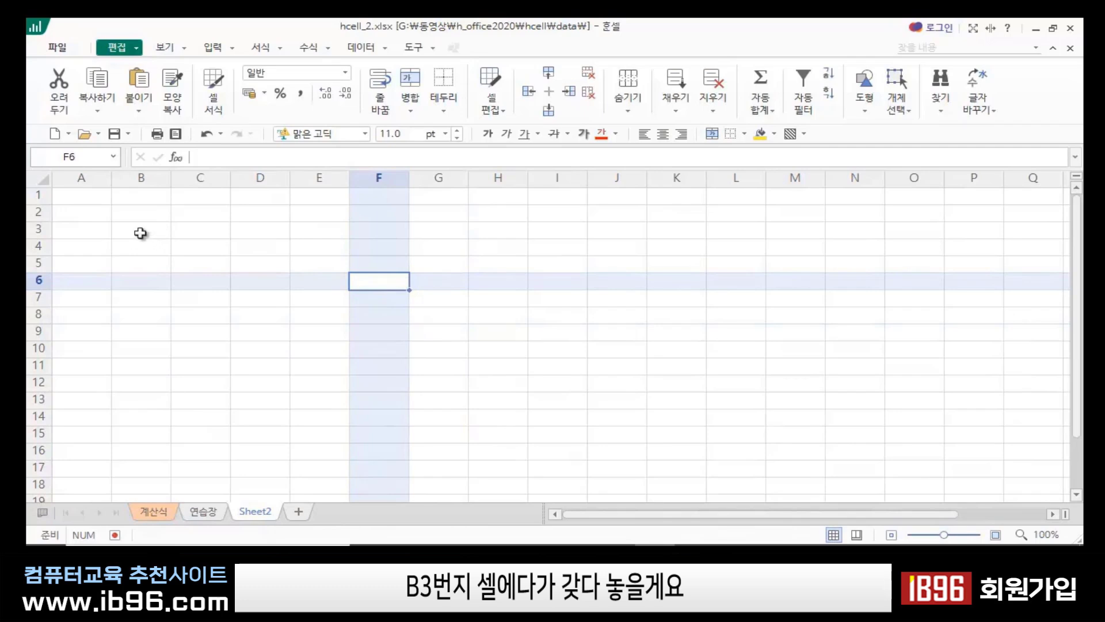
click(140, 232)
click(210, 275)
click(128, 232)
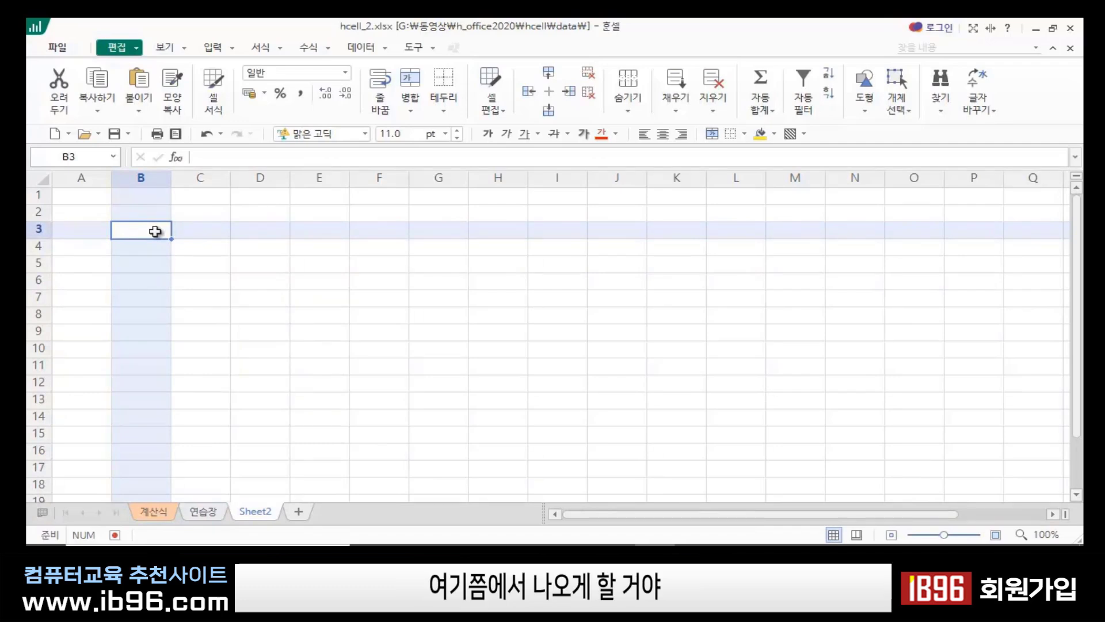
click(144, 85)
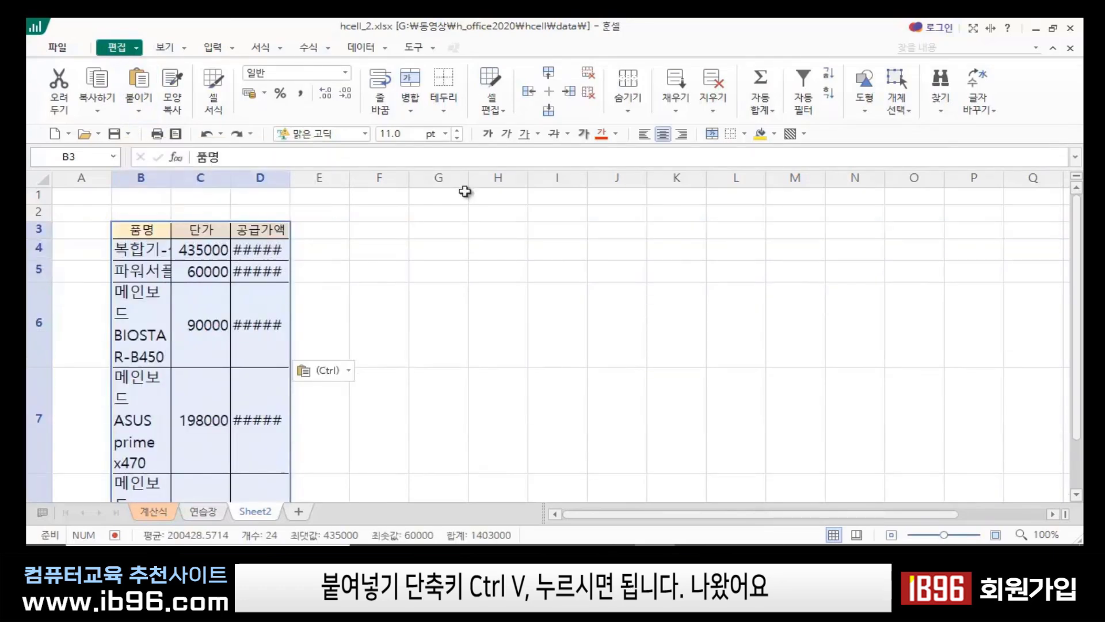
click(447, 227)
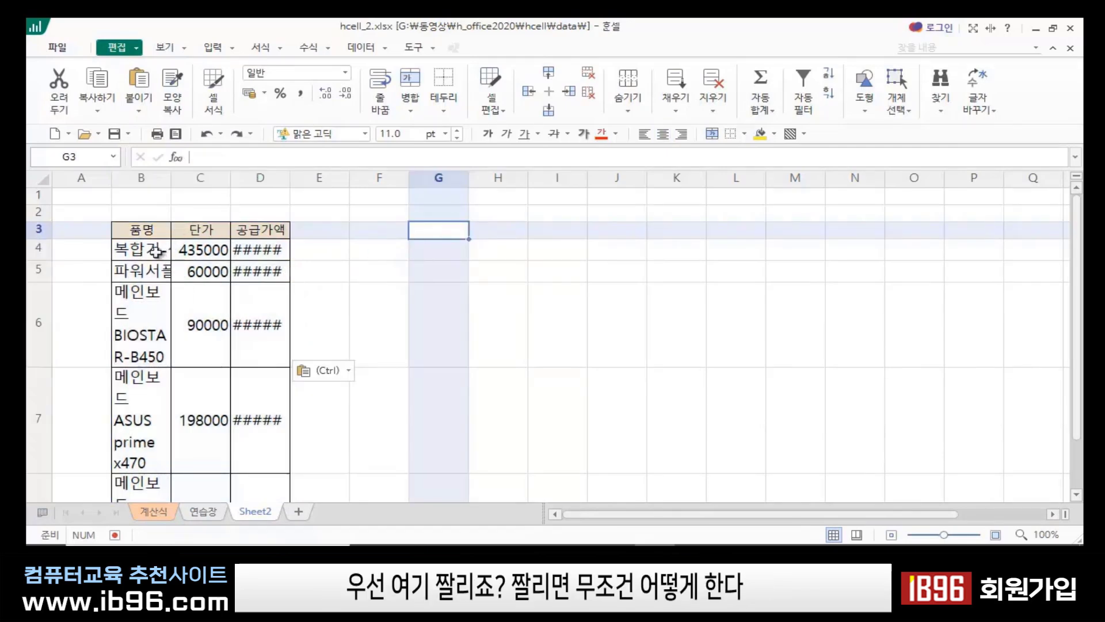
- Fit the widths of the 품명 column B and the 공급가액 column D on Sheet2 to their contents
double_click(170, 178)
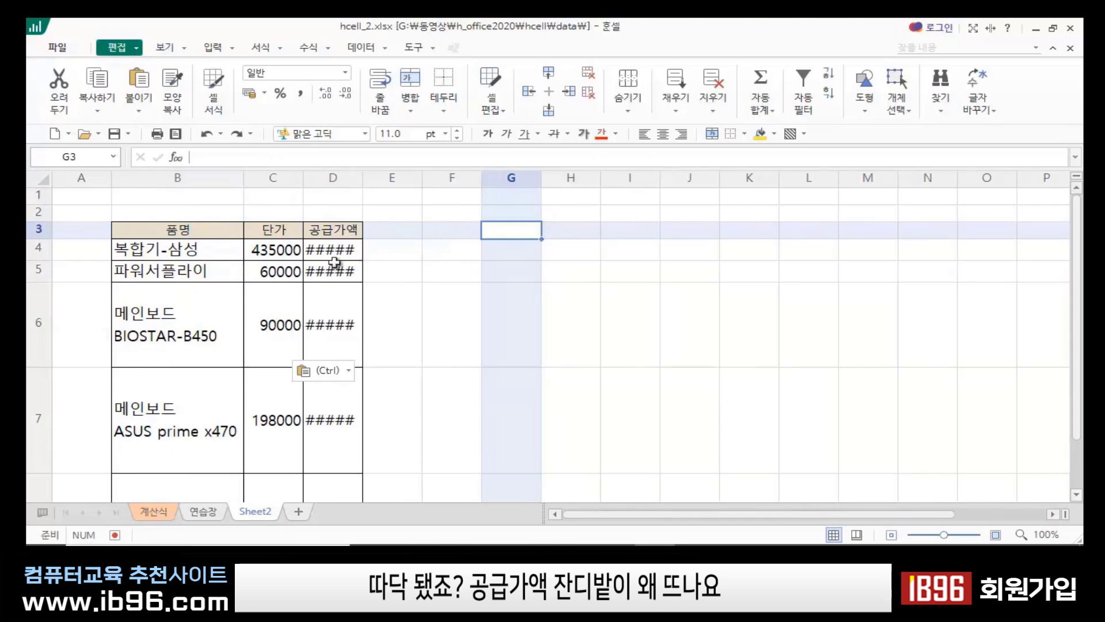
double_click(363, 178)
click(482, 328)
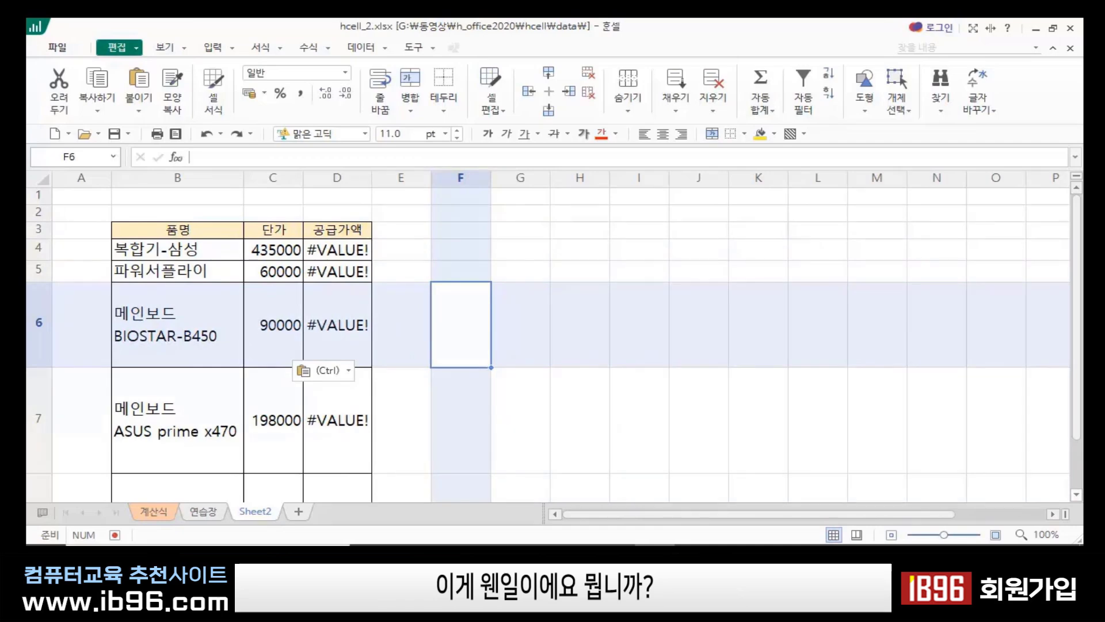
- Examine the contents of the pasted 공급가액 cells from D4 down to D10 on Sheet2
click(321, 250)
click(337, 273)
click(339, 326)
scroll(356, 384, down, 4)
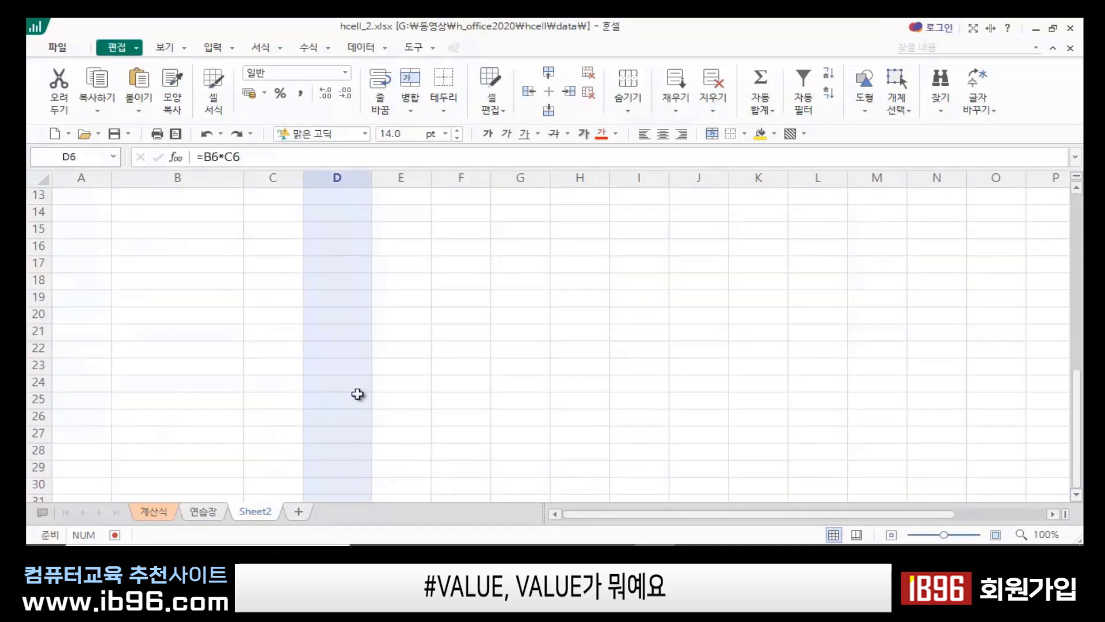
scroll(373, 336, up, 2)
click(509, 415)
click(346, 428)
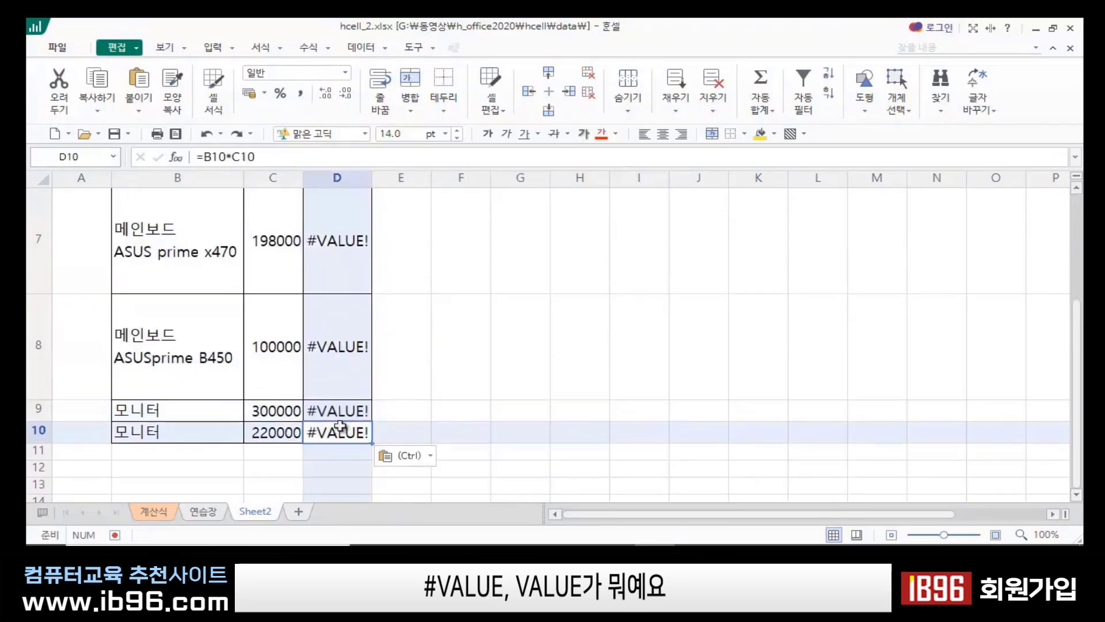
click(339, 412)
click(342, 352)
click(352, 267)
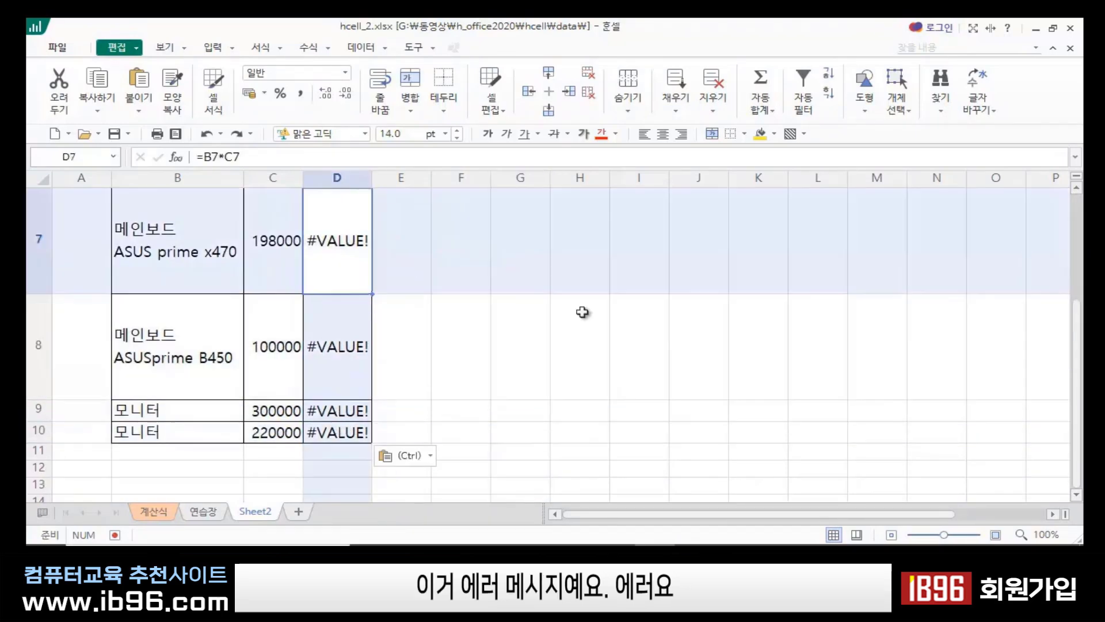
scroll(538, 346, up, 3)
click(520, 265)
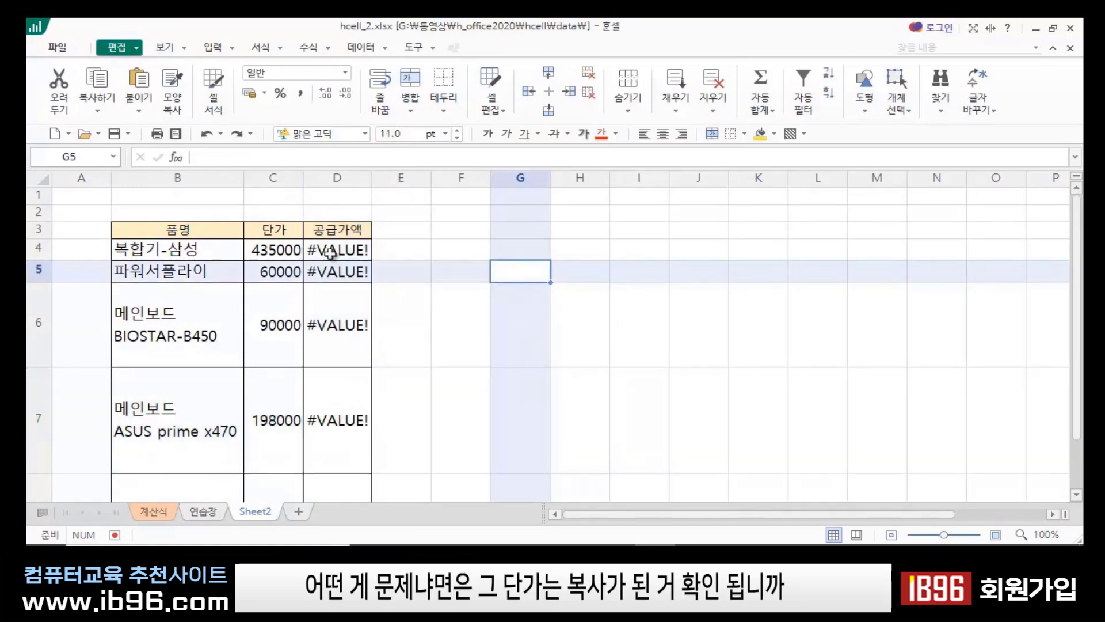
- Check the pasted 단가 cells from C4 down to C7 on Sheet2
click(269, 249)
click(271, 274)
click(273, 325)
click(269, 420)
scroll(279, 447, down, 2)
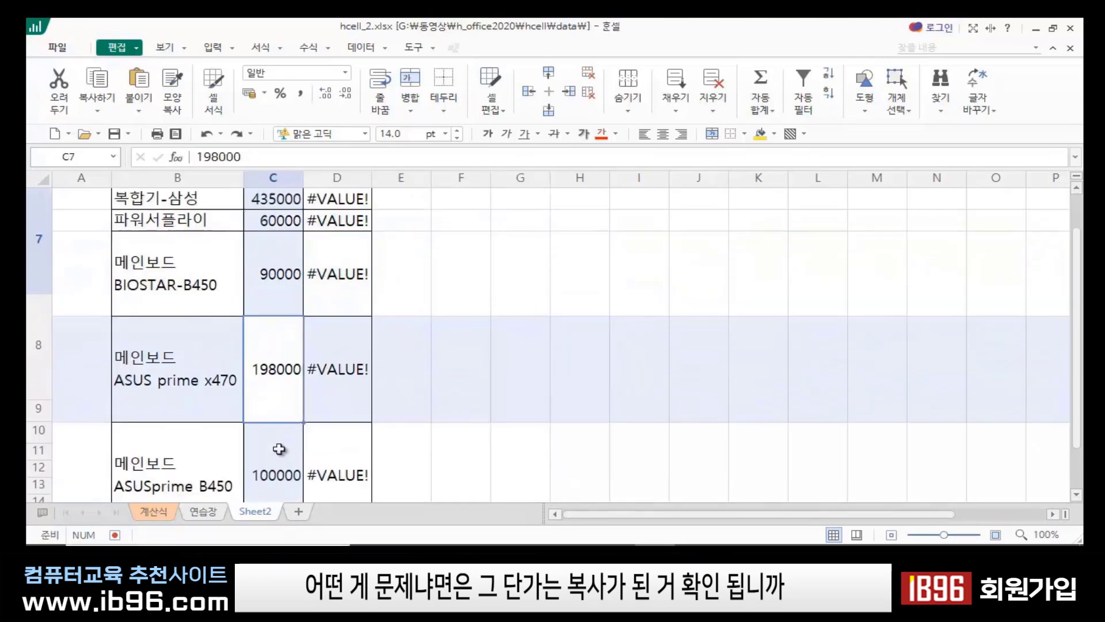
scroll(279, 449, up, 2)
click(630, 321)
scroll(36, 262, up, 2)
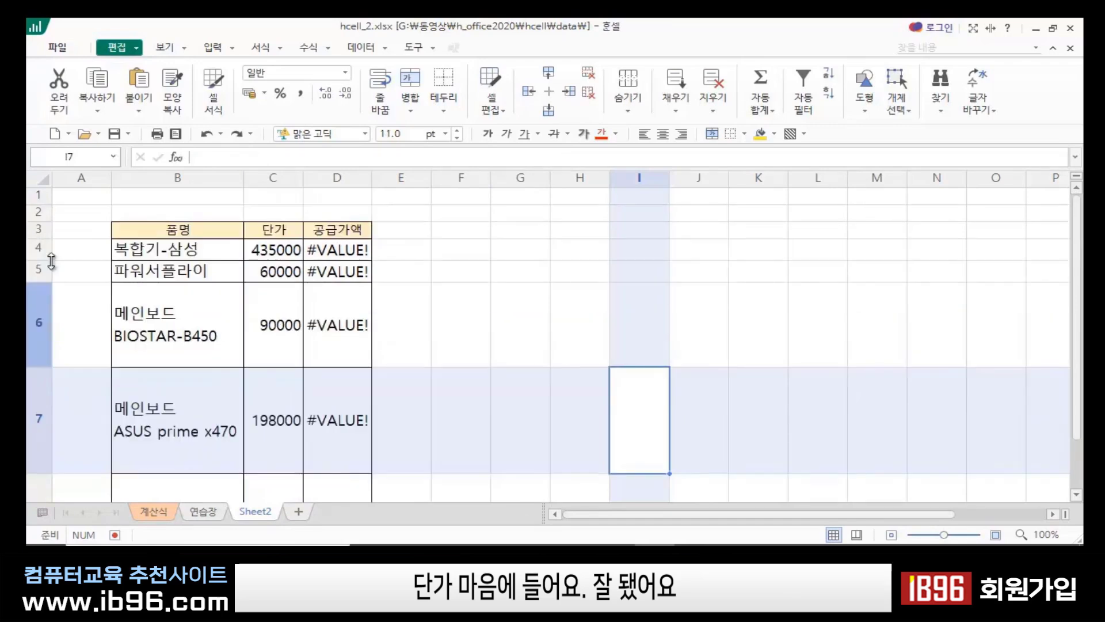
- Set the height of rows 4 to 10 on Sheet2 to 35, and release the selection
drag(33, 249, 53, 428)
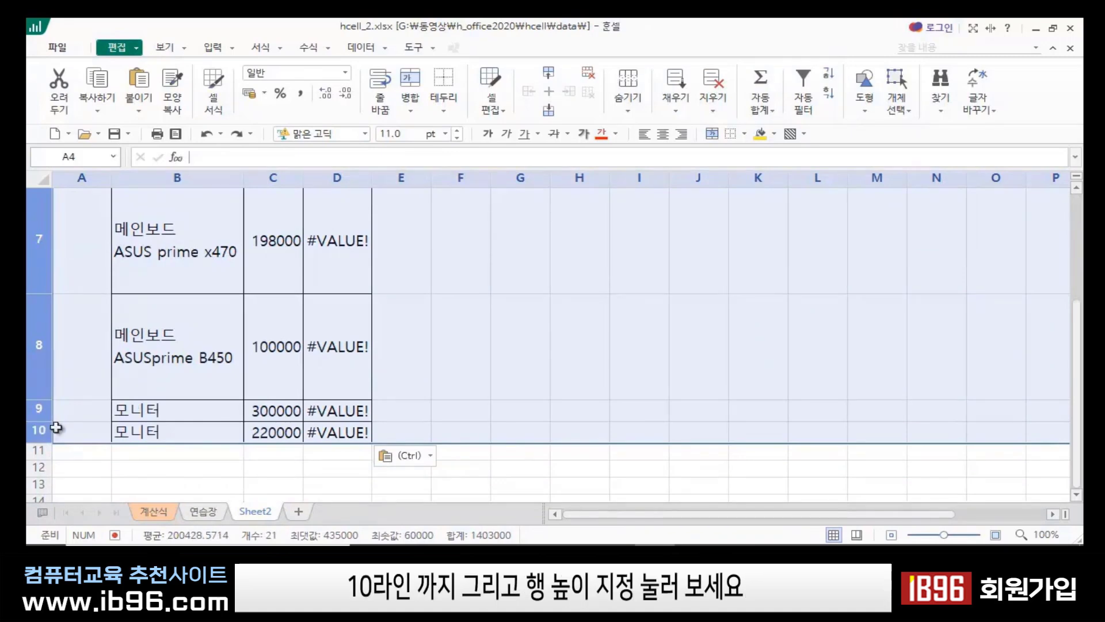
right_click(36, 332)
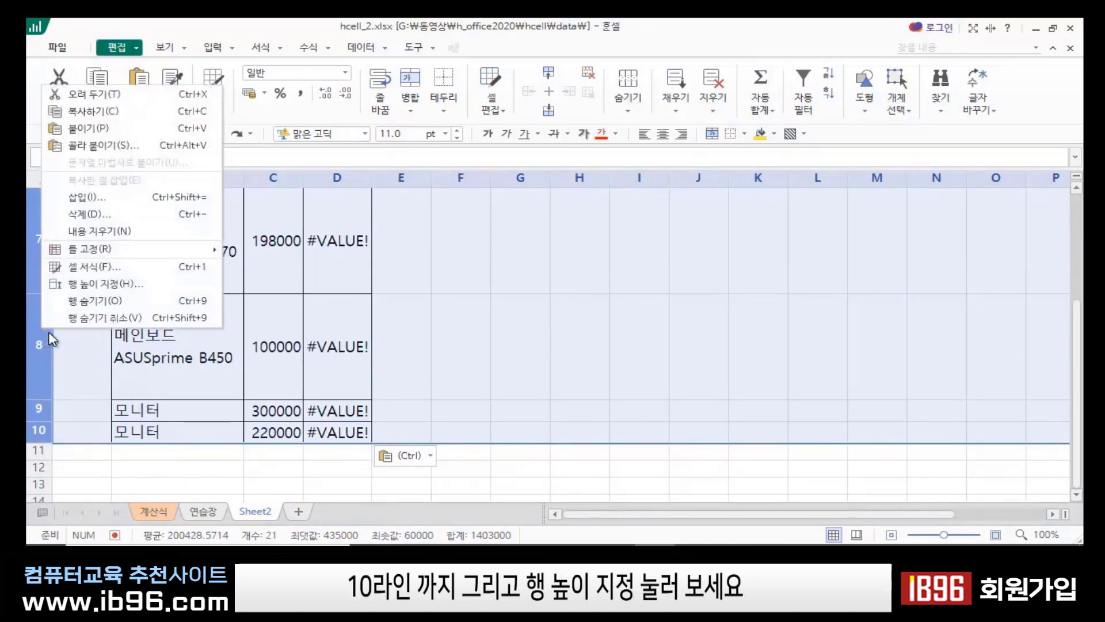
click(99, 285)
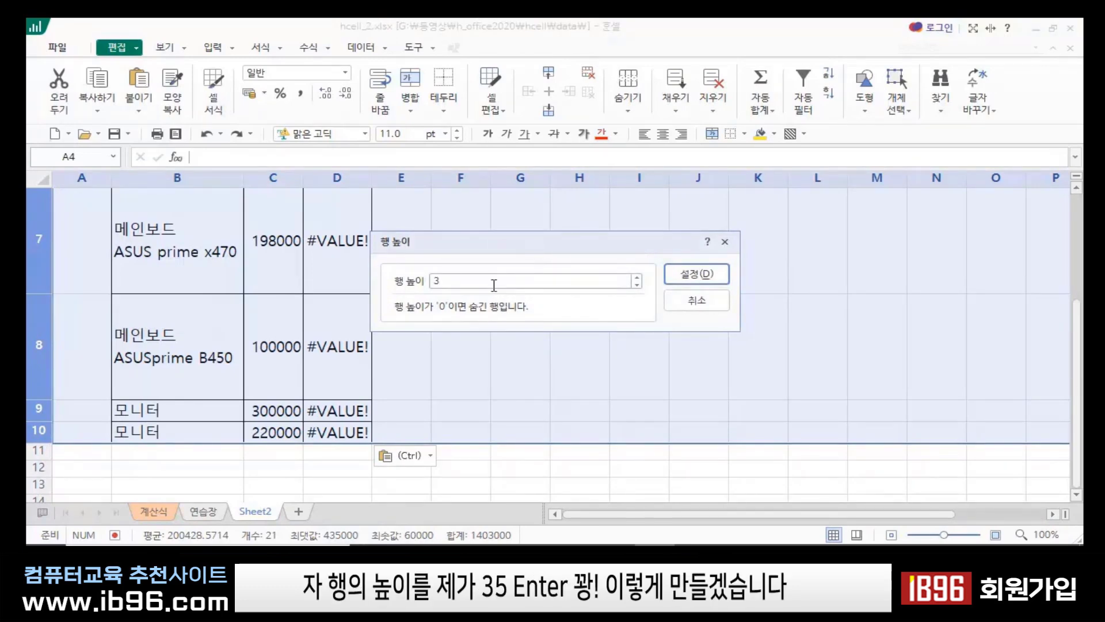
key(Return)
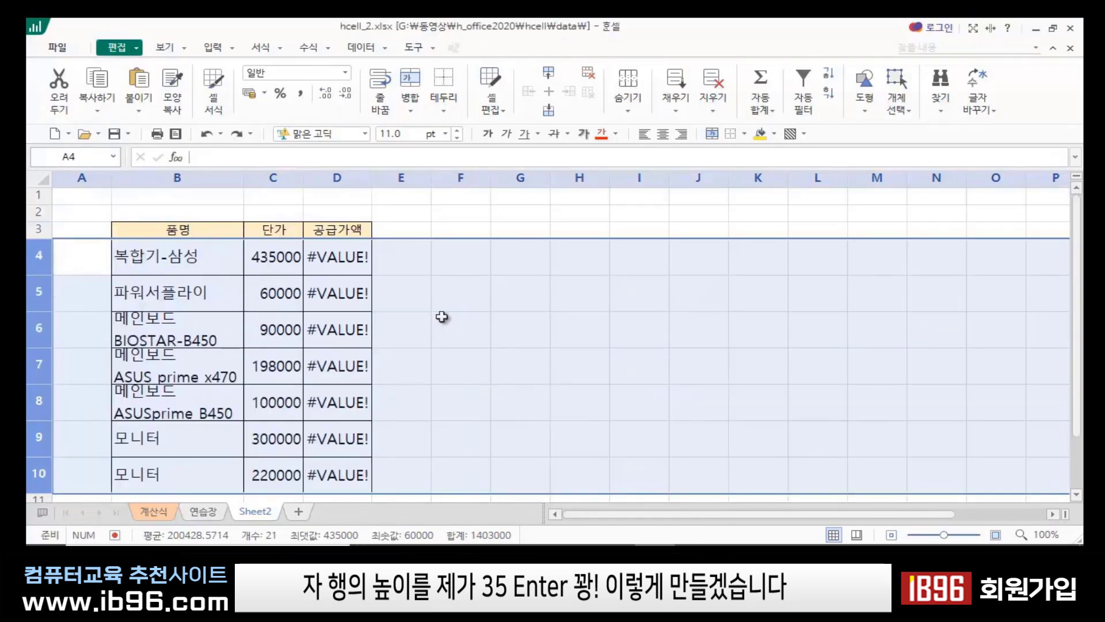
click(485, 301)
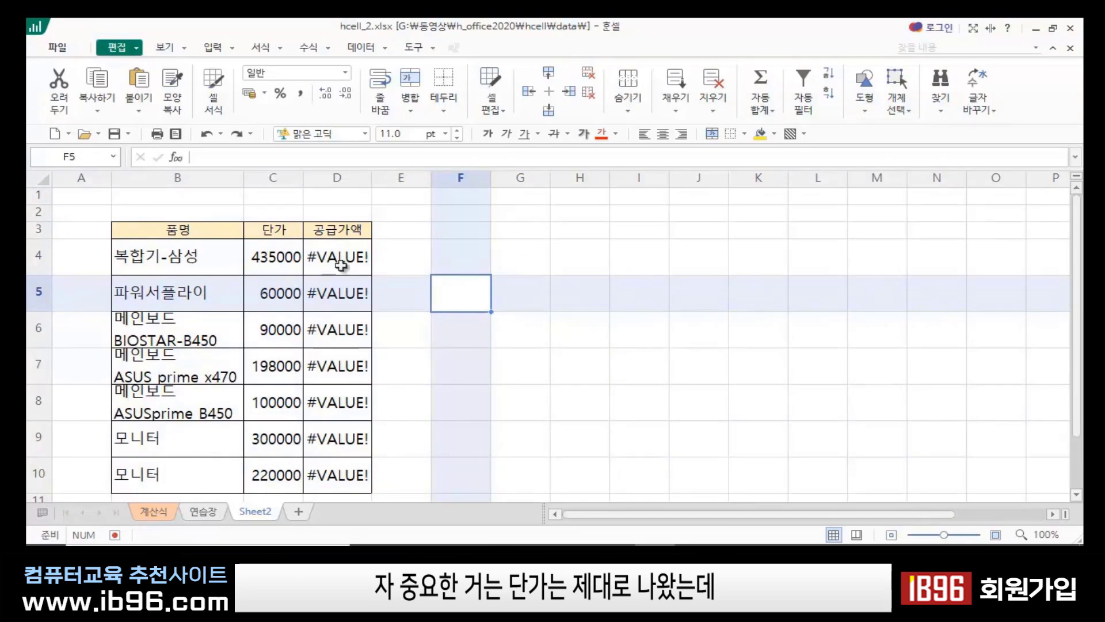
- Return to the 계산식 sheet, clear the copy outline around the copied ranges, and release the selection
click(152, 520)
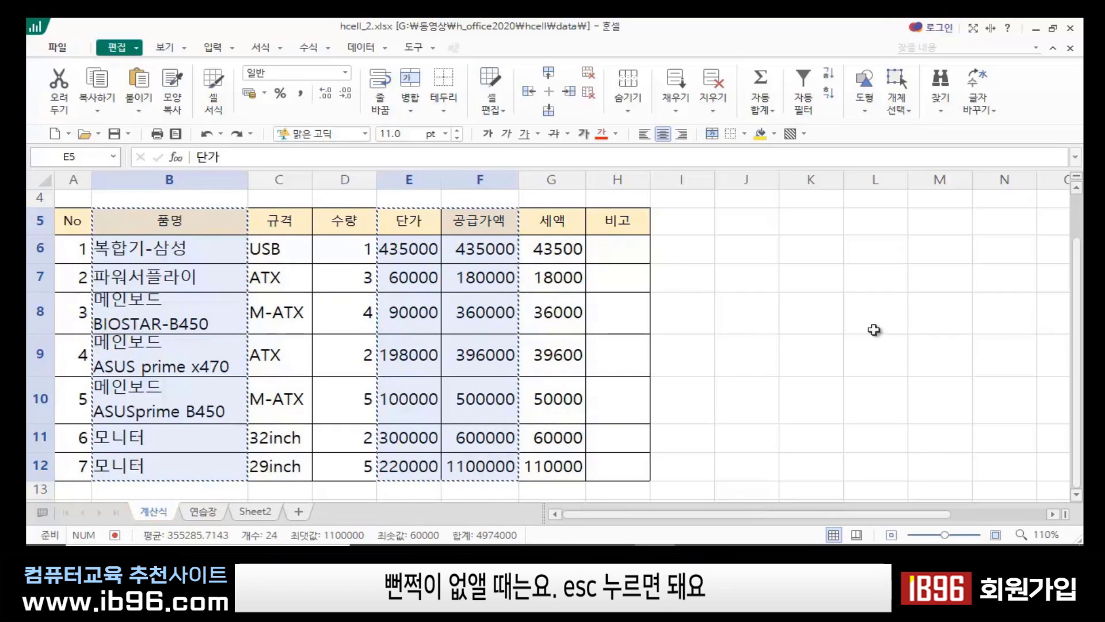
key(Escape)
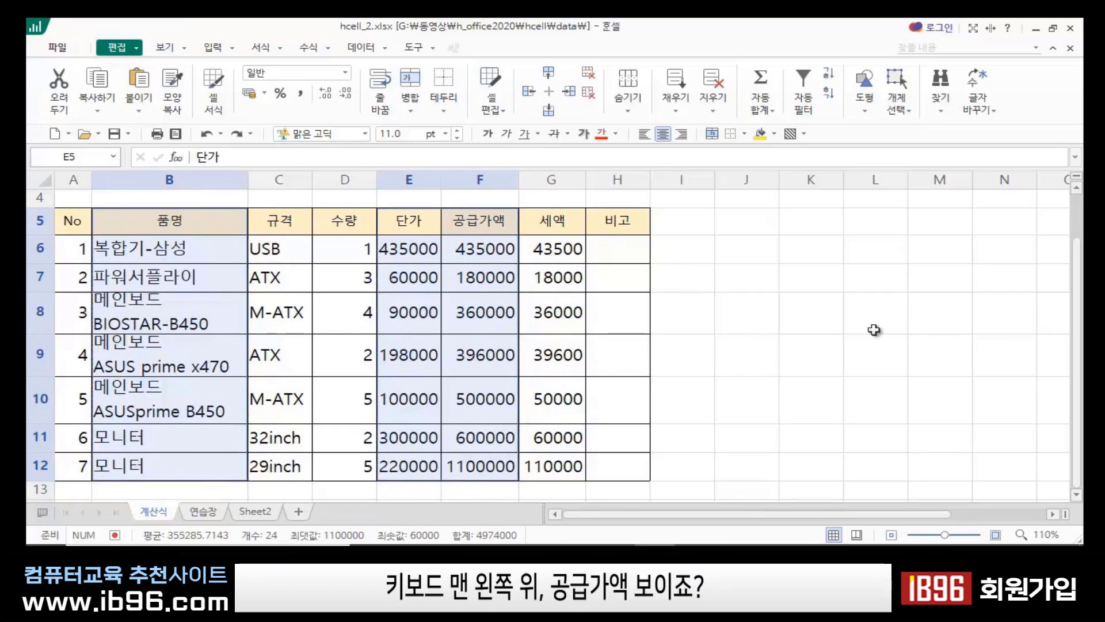
click(786, 323)
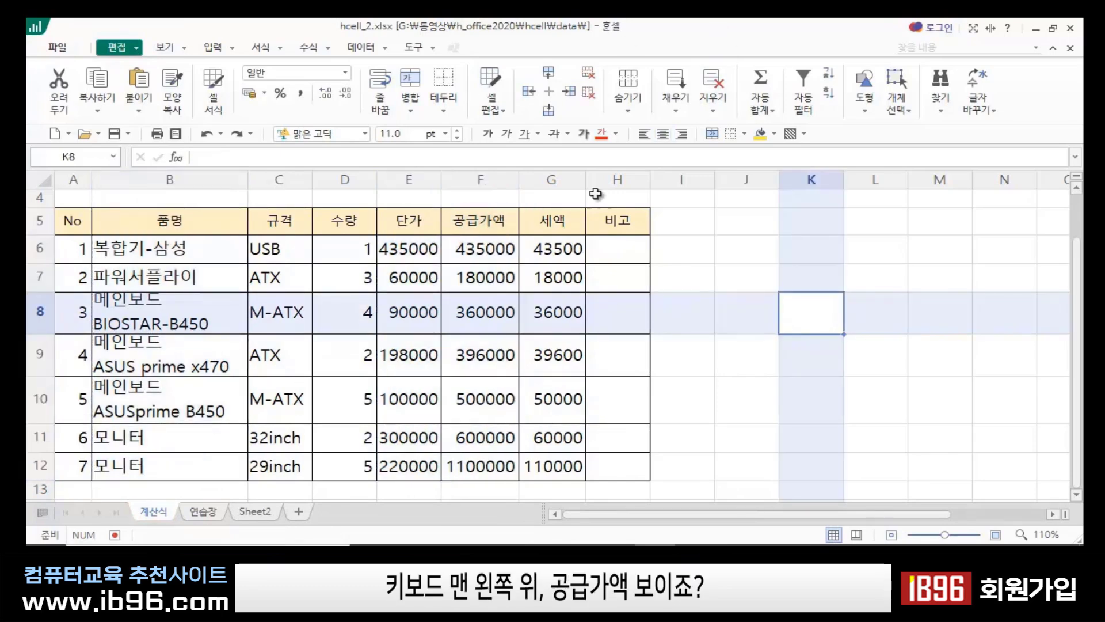
- Compare the content of the 단가 cell E6 with the 공급가액 cells F6 and F7 on the 계산식 sheet
click(406, 248)
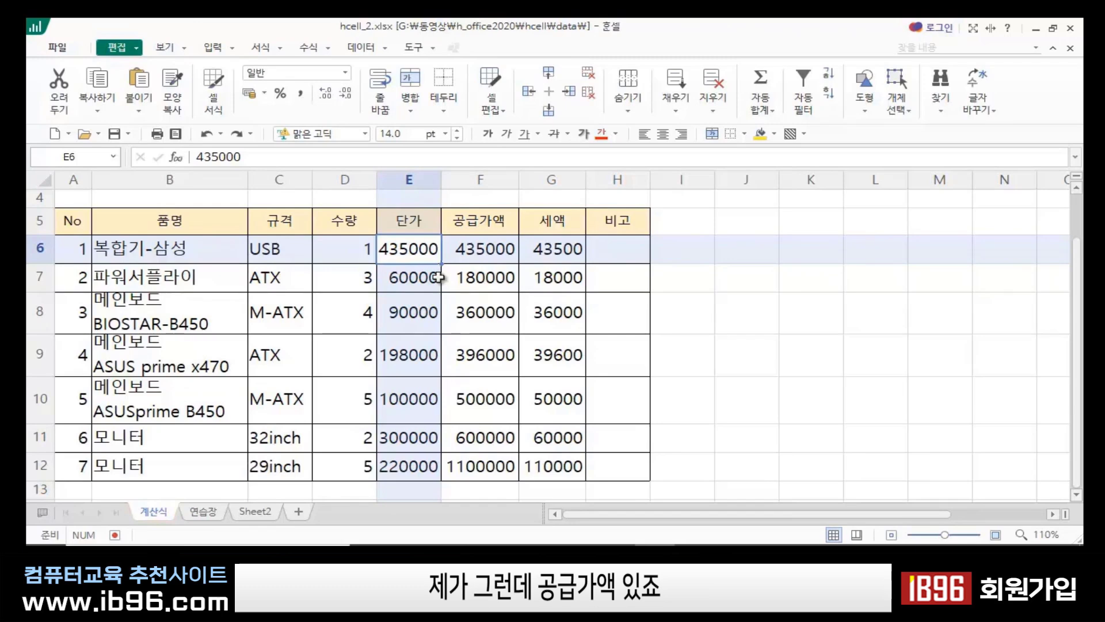
click(473, 250)
click(485, 279)
click(474, 248)
click(485, 279)
click(474, 250)
click(485, 278)
click(486, 248)
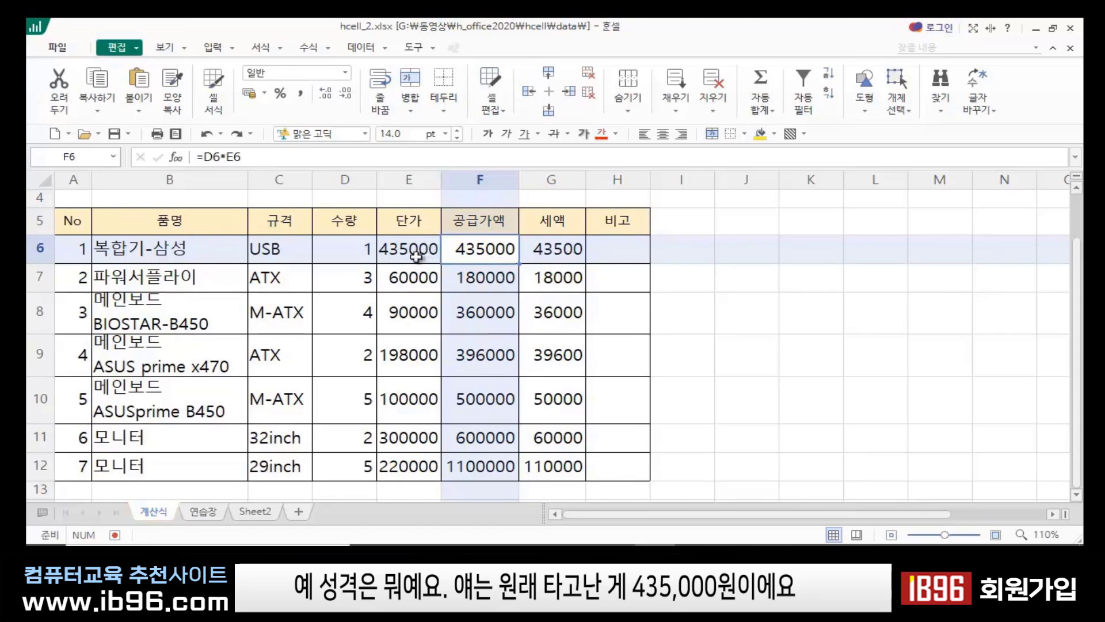
click(392, 258)
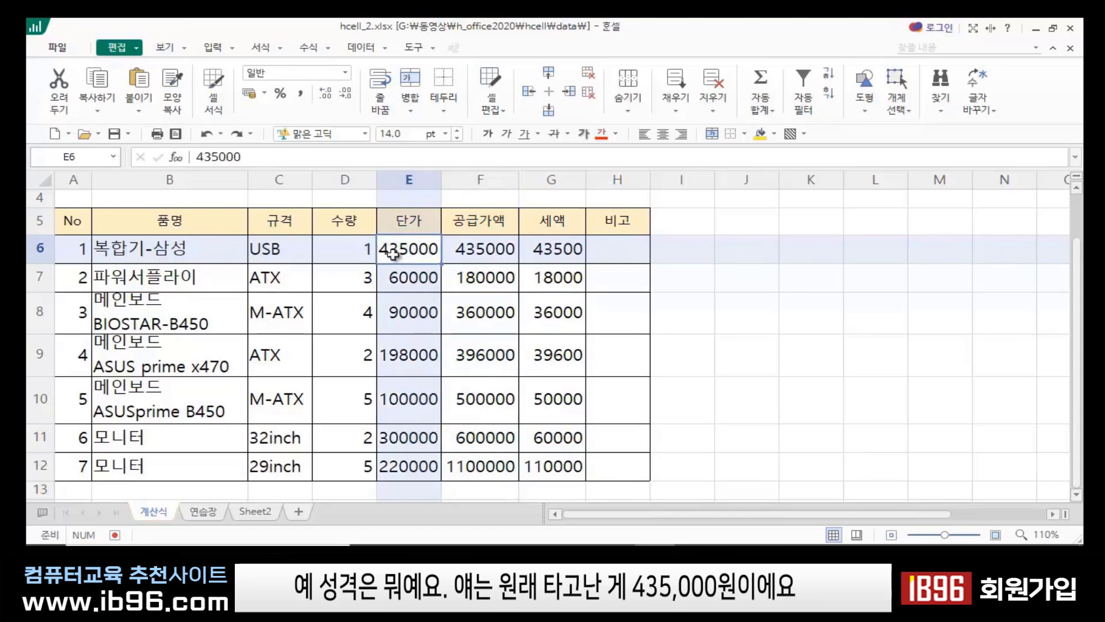
- Inspect the 공급가액 formula in F6 together with its source cells D6 and E6
click(481, 250)
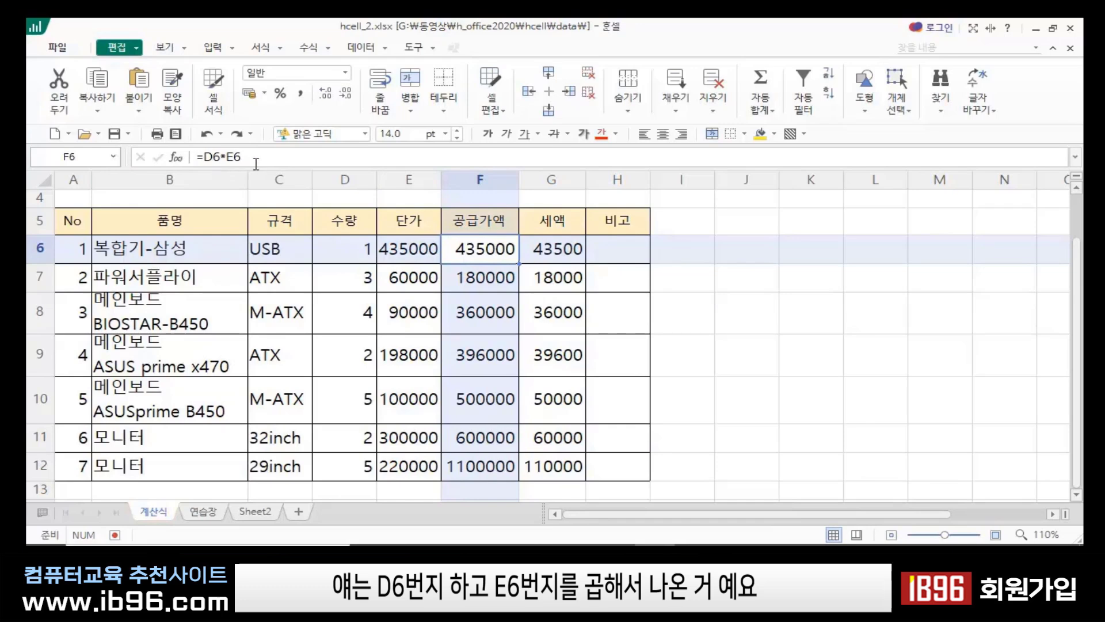
click(357, 247)
click(417, 252)
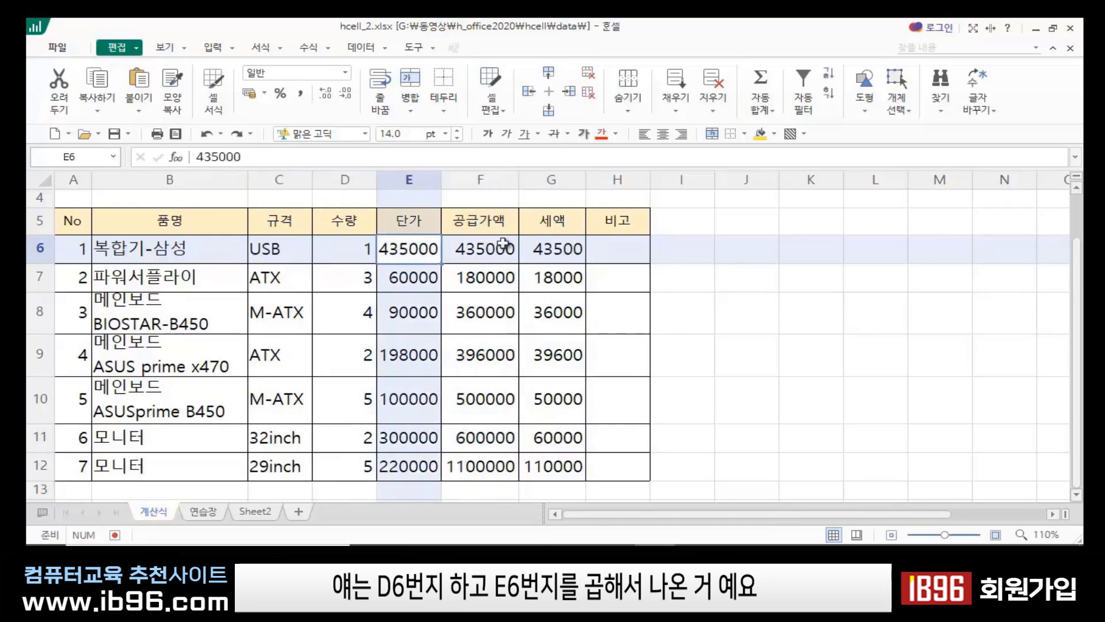
click(484, 262)
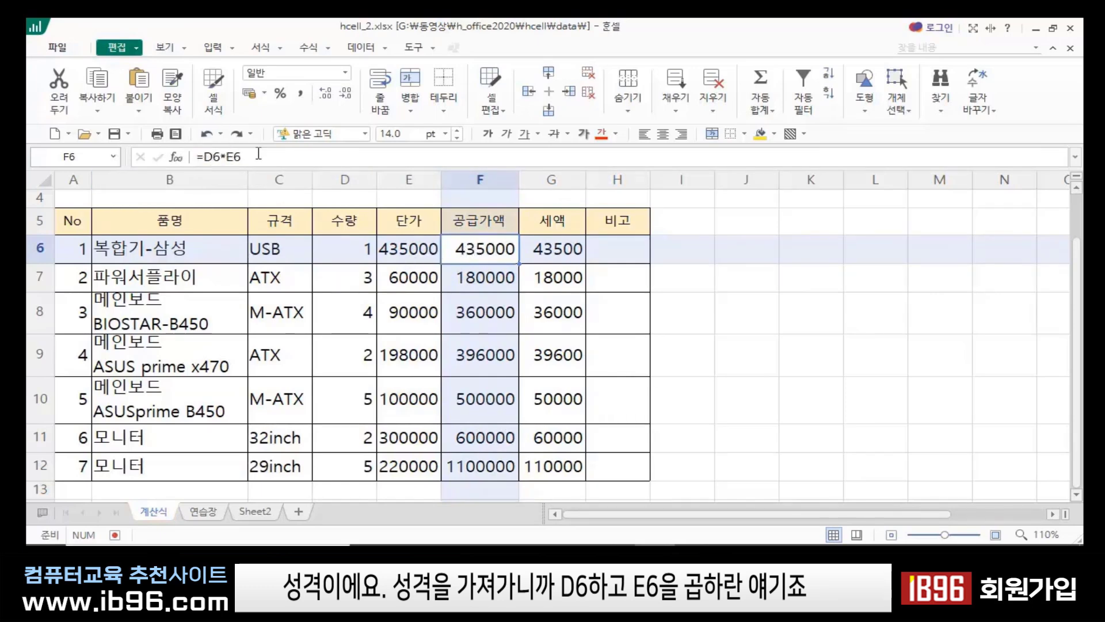
- Go to Sheet2 and examine the pasted 공급가액 formula in D4 with its source cells B4 and C4
click(256, 511)
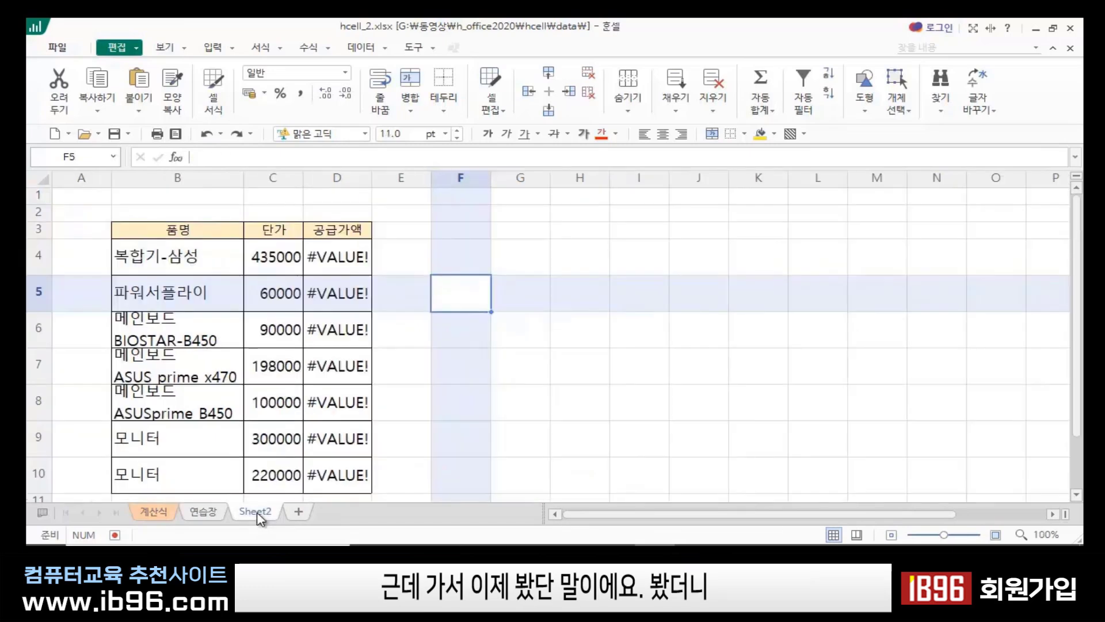
click(455, 359)
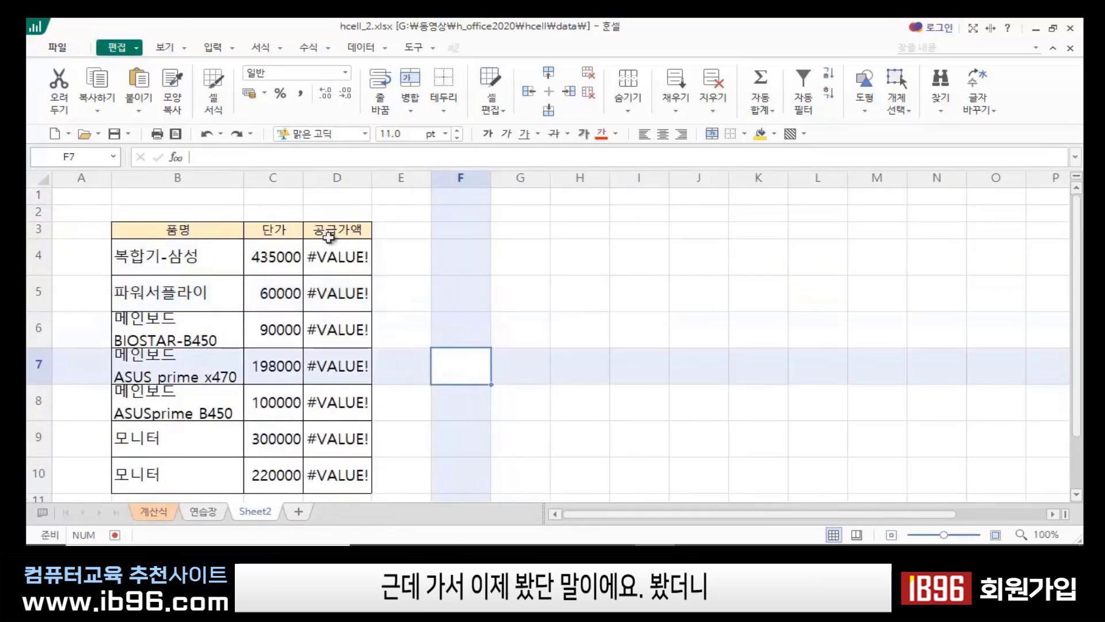
click(333, 254)
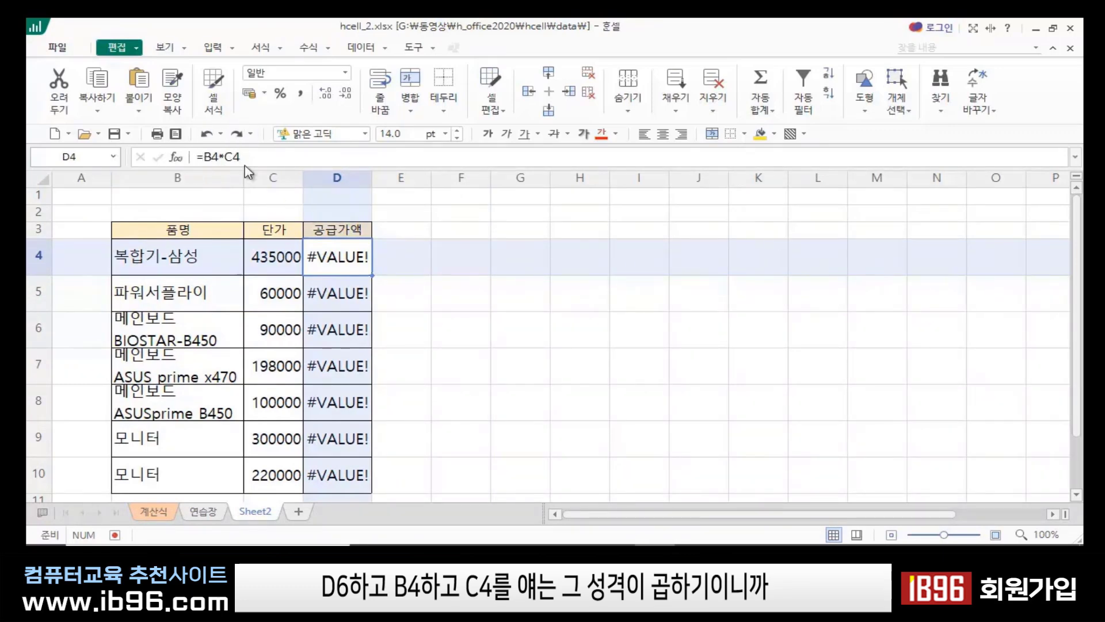
click(179, 256)
click(268, 252)
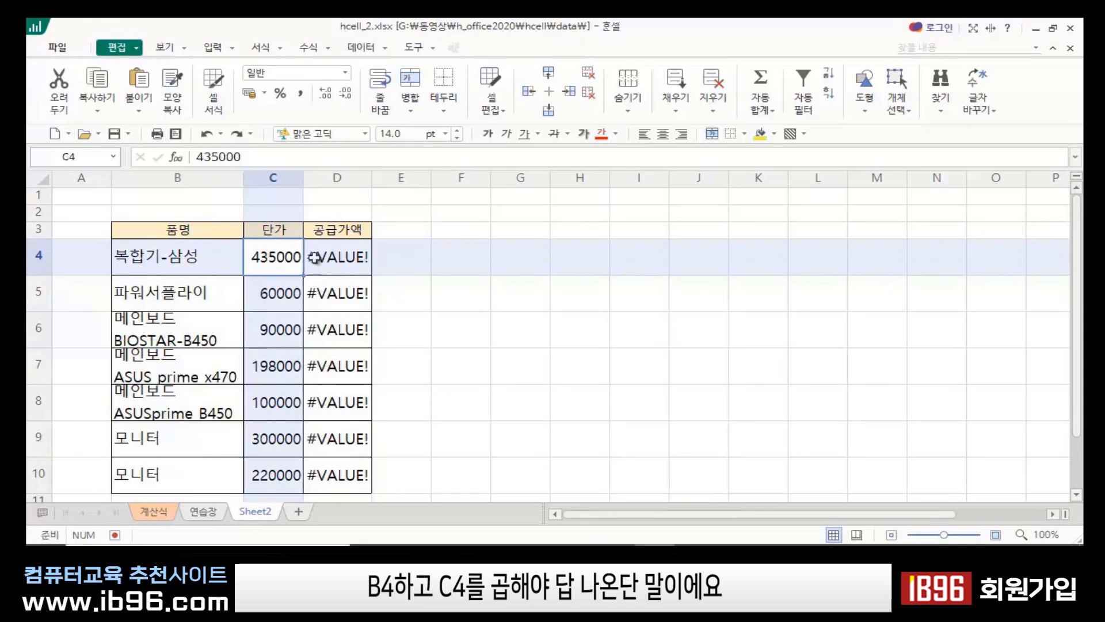
click(350, 257)
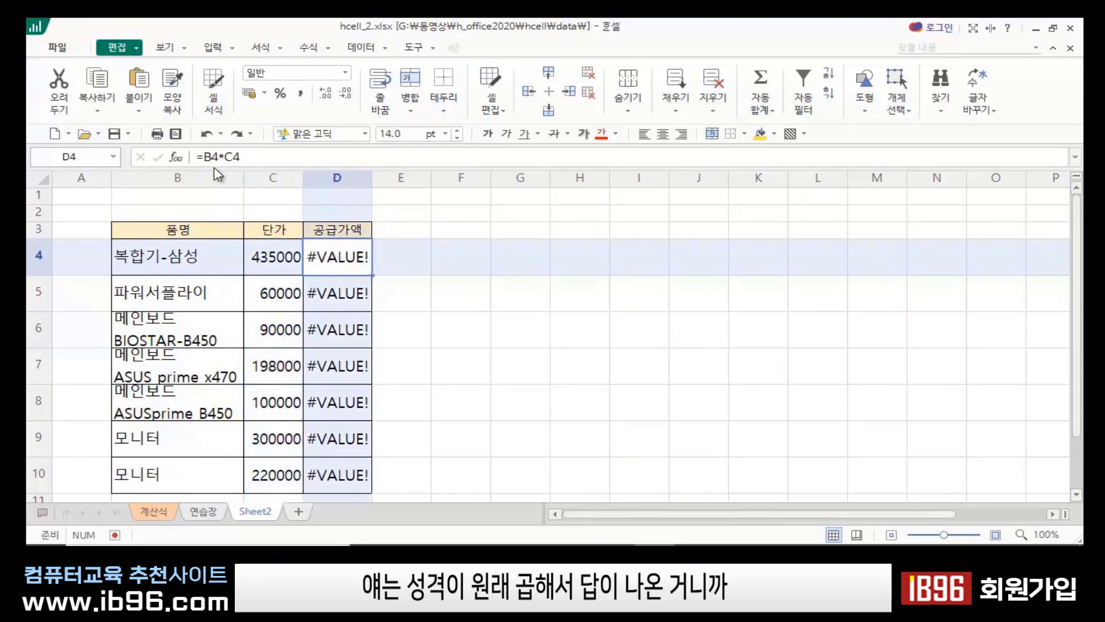
- Compare the 공급가액 formula in F6 on the 계산식 sheet with D4 on Sheet2, rechecking cells B4 and C4
click(149, 509)
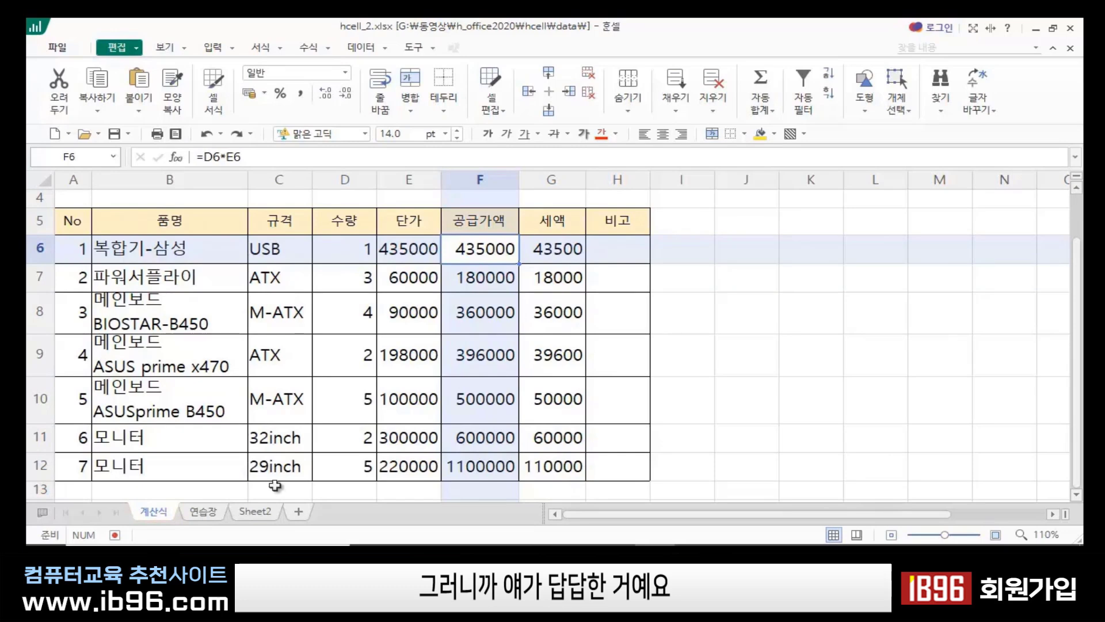
click(207, 511)
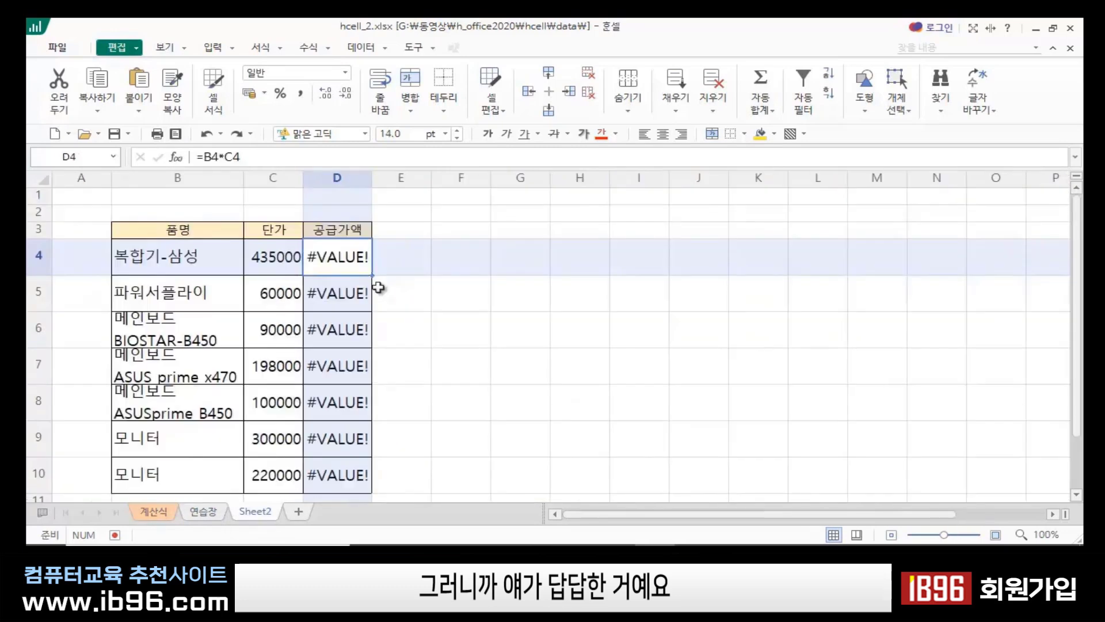
click(282, 258)
click(195, 259)
click(282, 258)
click(333, 259)
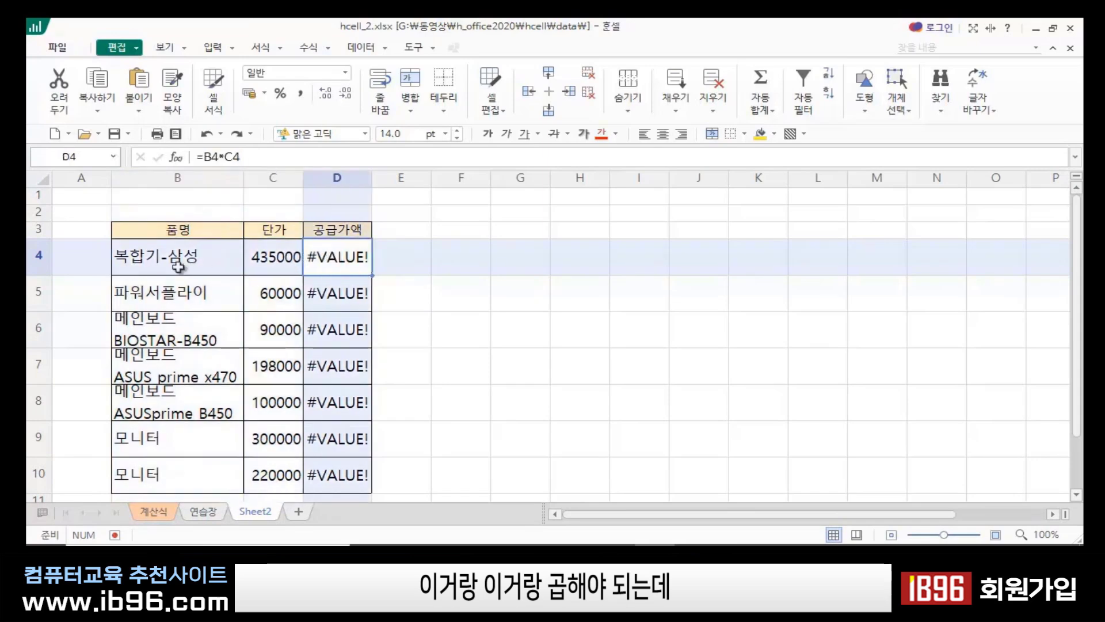
- Recheck the 공급가액 formula in D4 on Sheet2 against its source cells B4 and C4, including the range D4:D10
click(179, 266)
click(267, 256)
click(352, 262)
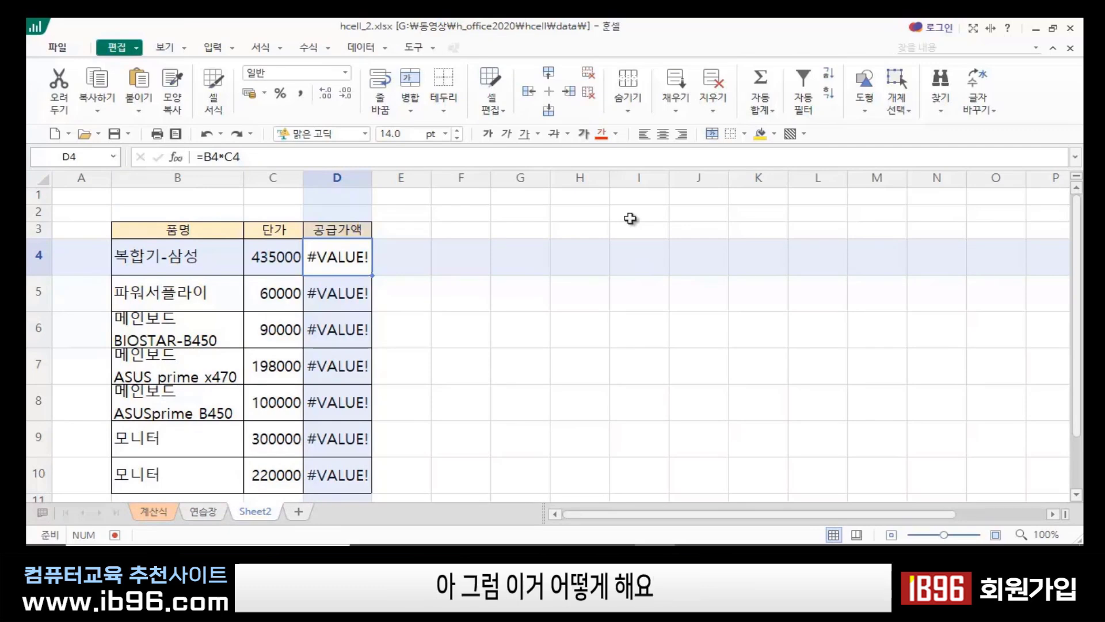
click(406, 370)
click(338, 253)
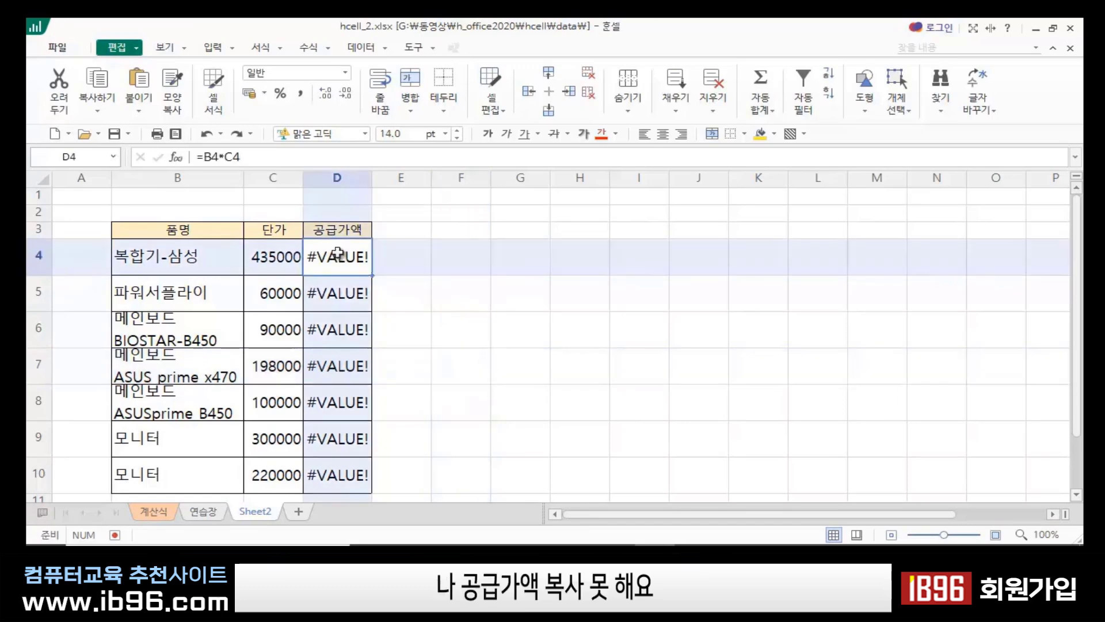
drag(338, 253, 358, 470)
click(462, 443)
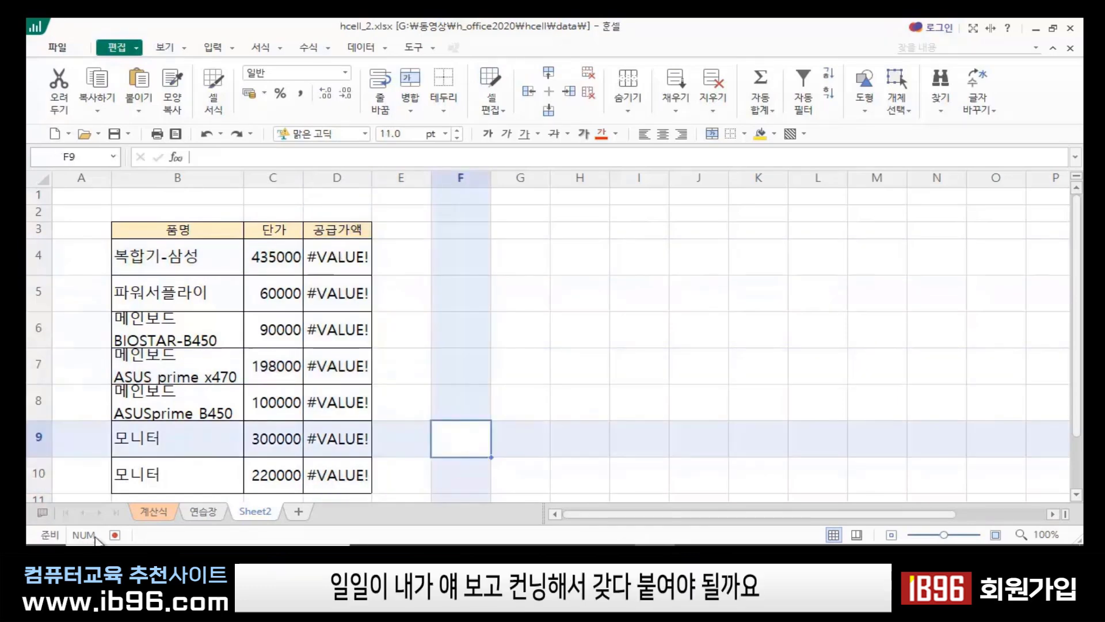
- Look back at the 공급가액 column on the 계산식 sheet and inspect each 공급가액 formula from D4 to D10 on Sheet2
click(153, 513)
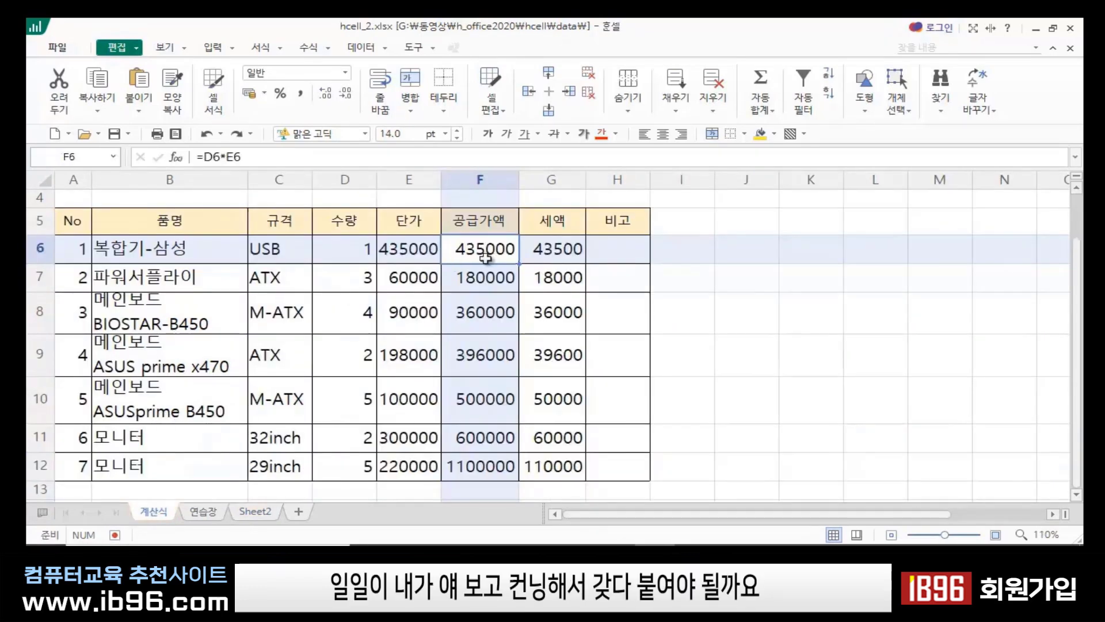
click(264, 512)
click(592, 368)
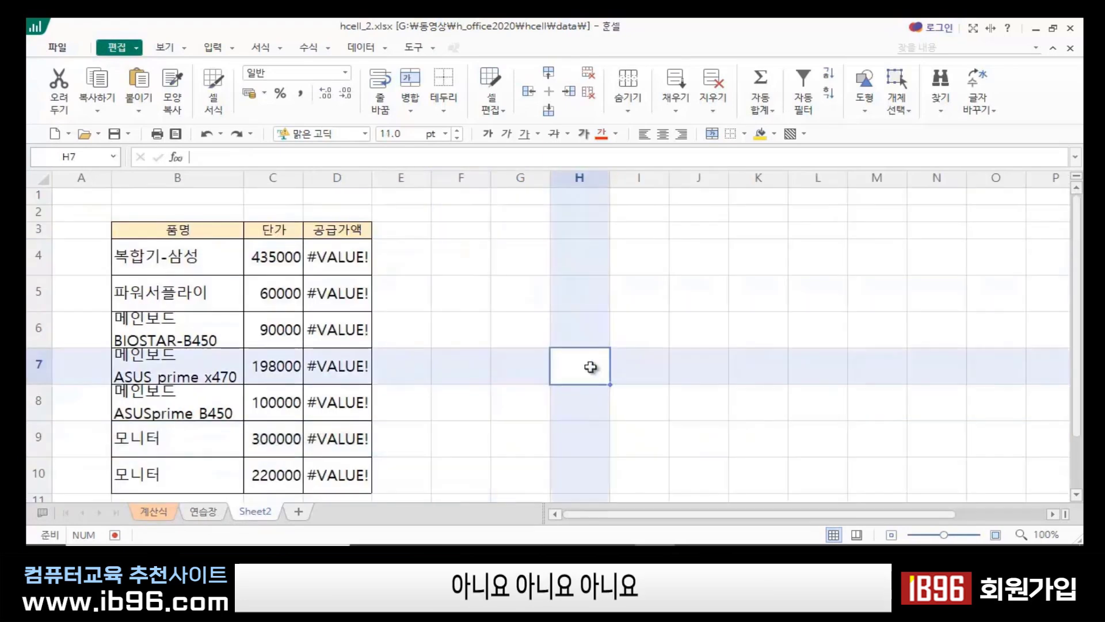
click(350, 246)
click(349, 299)
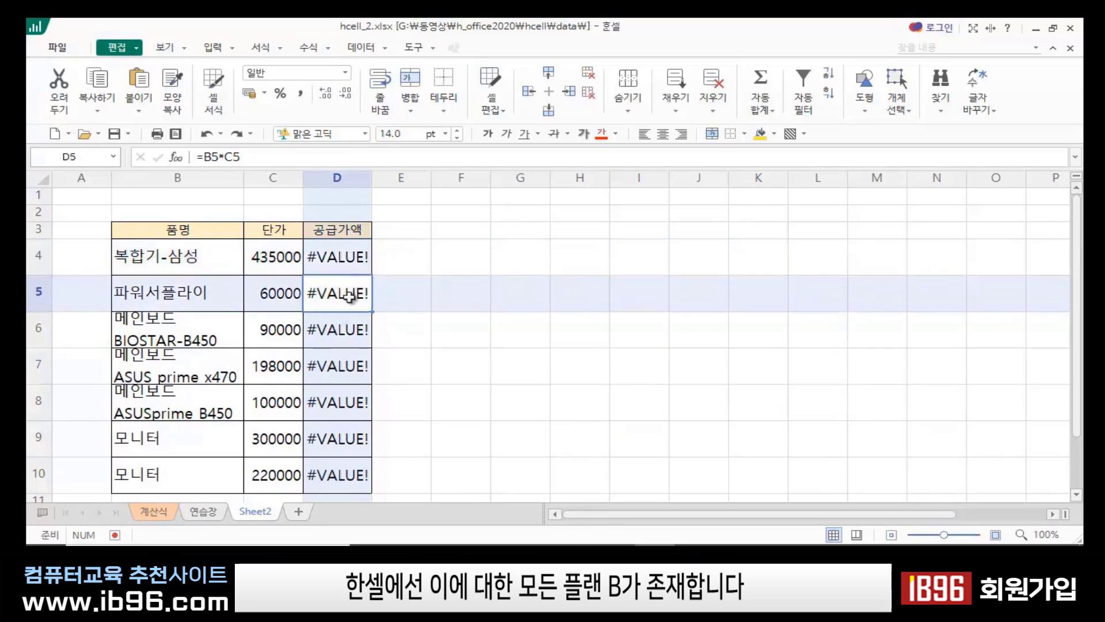
click(339, 336)
click(335, 374)
click(340, 410)
click(338, 437)
click(337, 468)
click(502, 406)
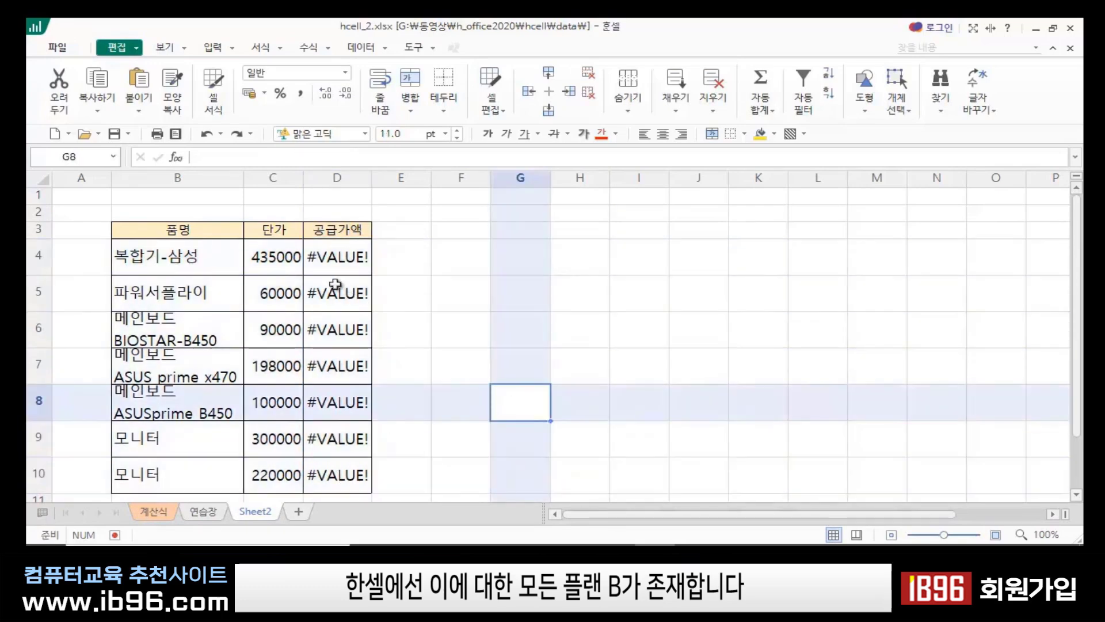
- Delete the contents of the 공급가액 cells D4:D10 on Sheet2
click(343, 250)
drag(343, 250, 342, 466)
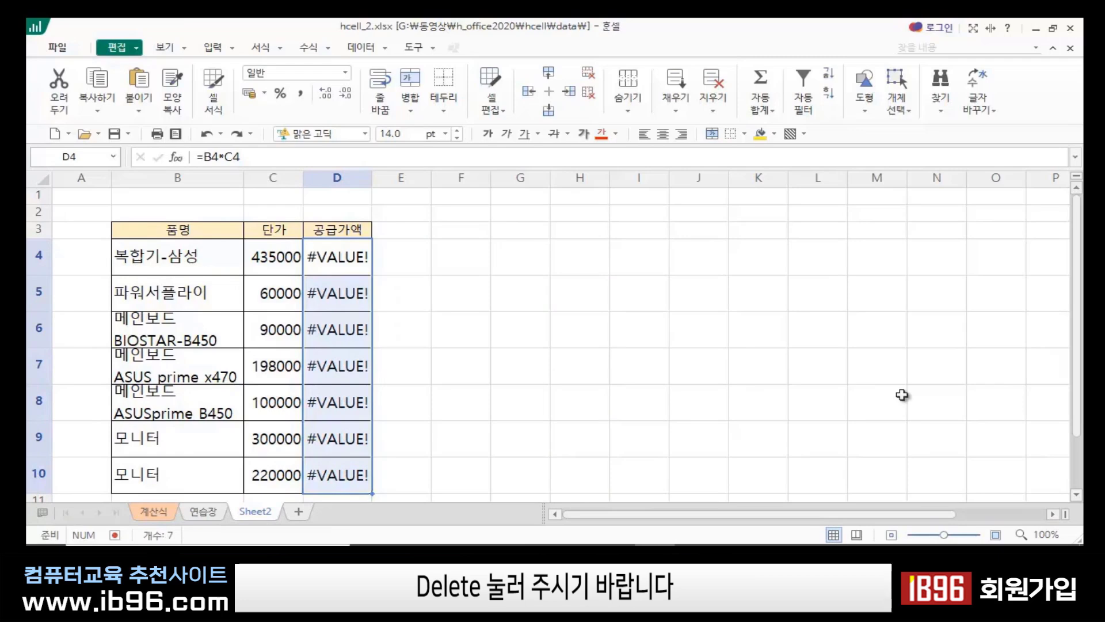
key(Delete)
click(524, 363)
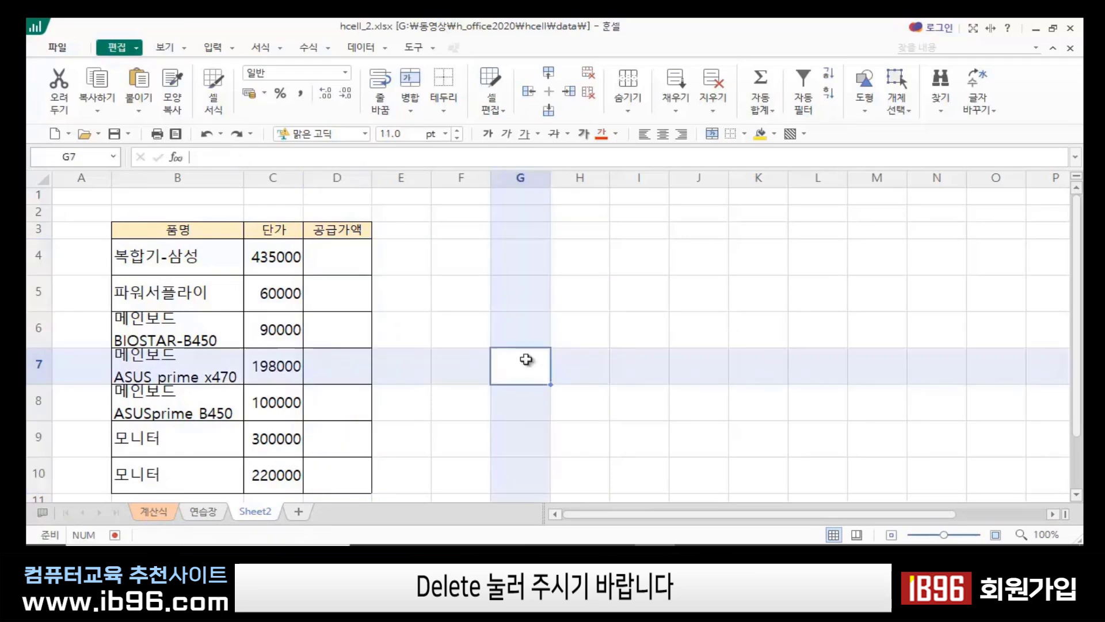
click(677, 261)
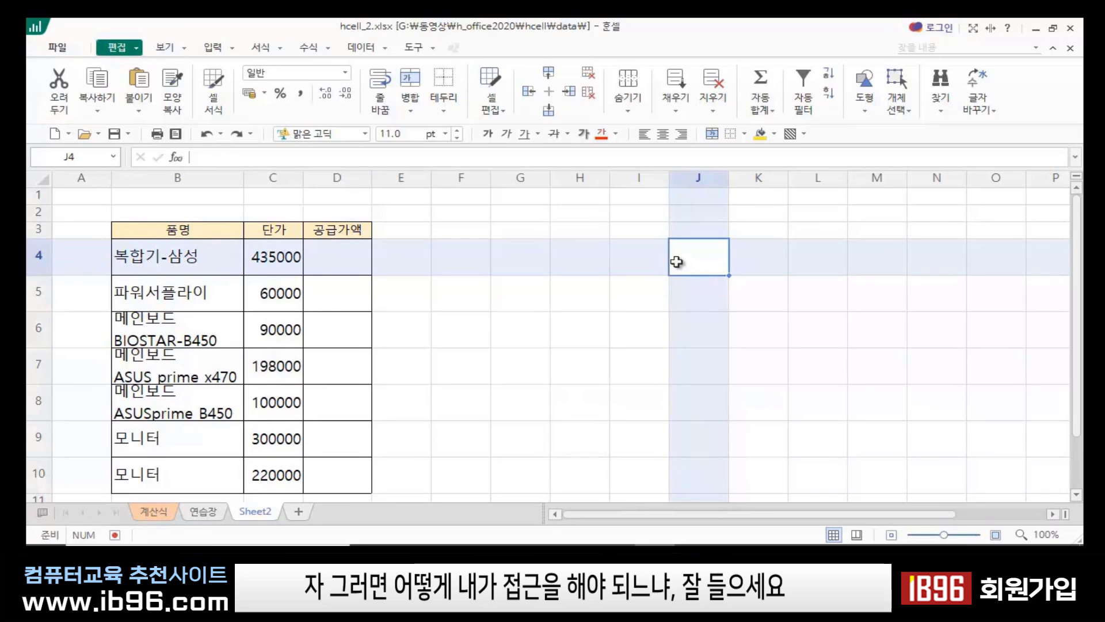
- Go to the 계산식 sheet and inspect the 공급가액 formulas in cells F6 to F12
click(160, 510)
click(829, 357)
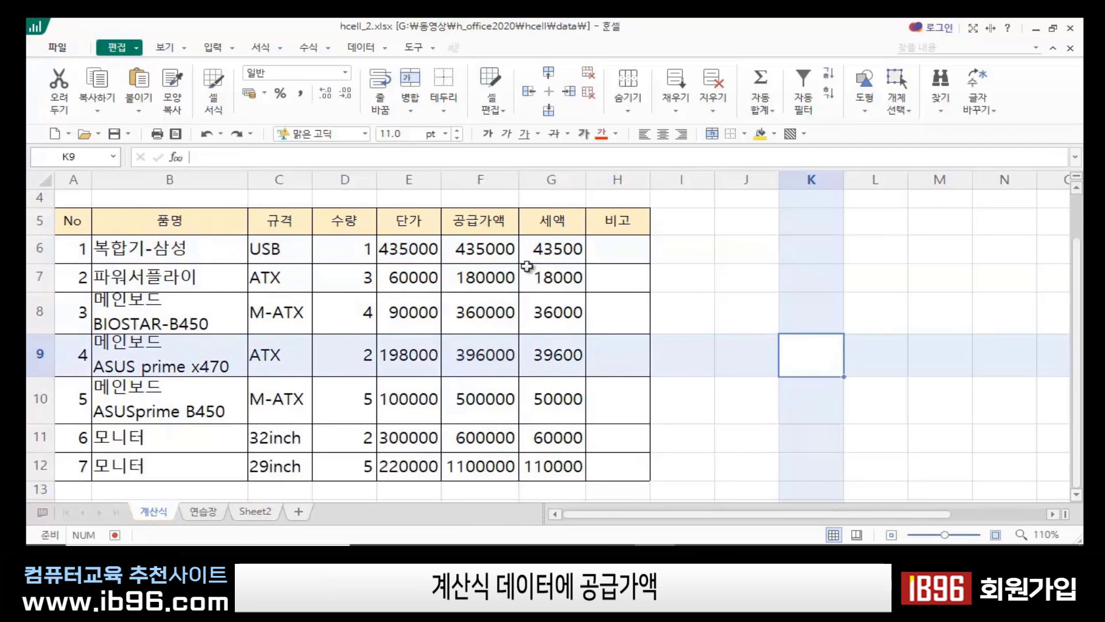
click(490, 249)
click(481, 272)
click(475, 315)
click(477, 361)
click(480, 406)
click(478, 460)
click(477, 437)
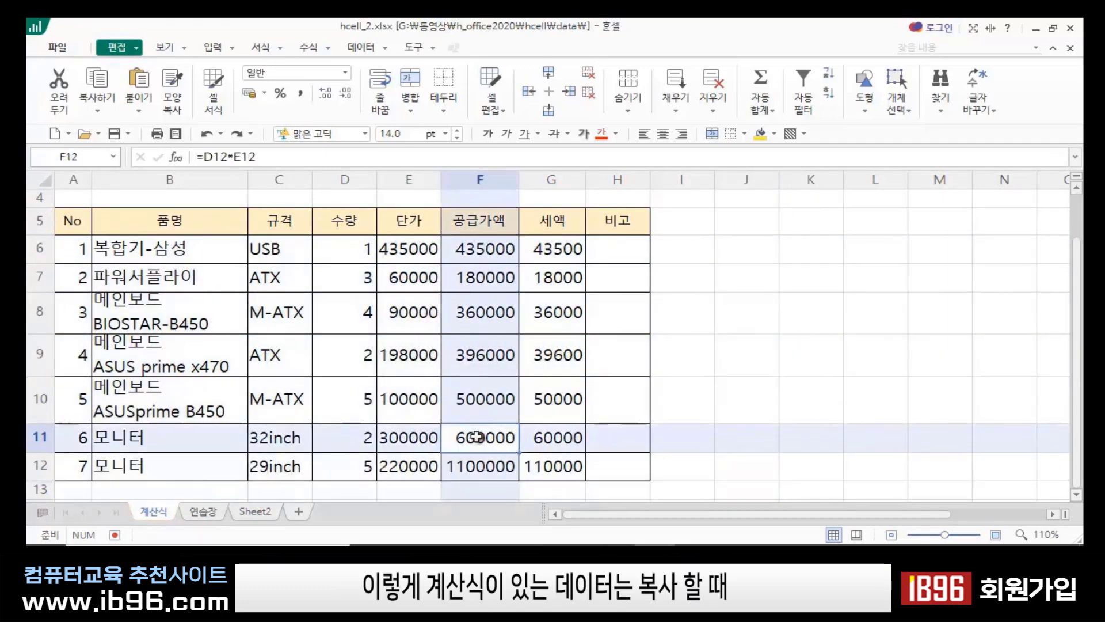
click(717, 370)
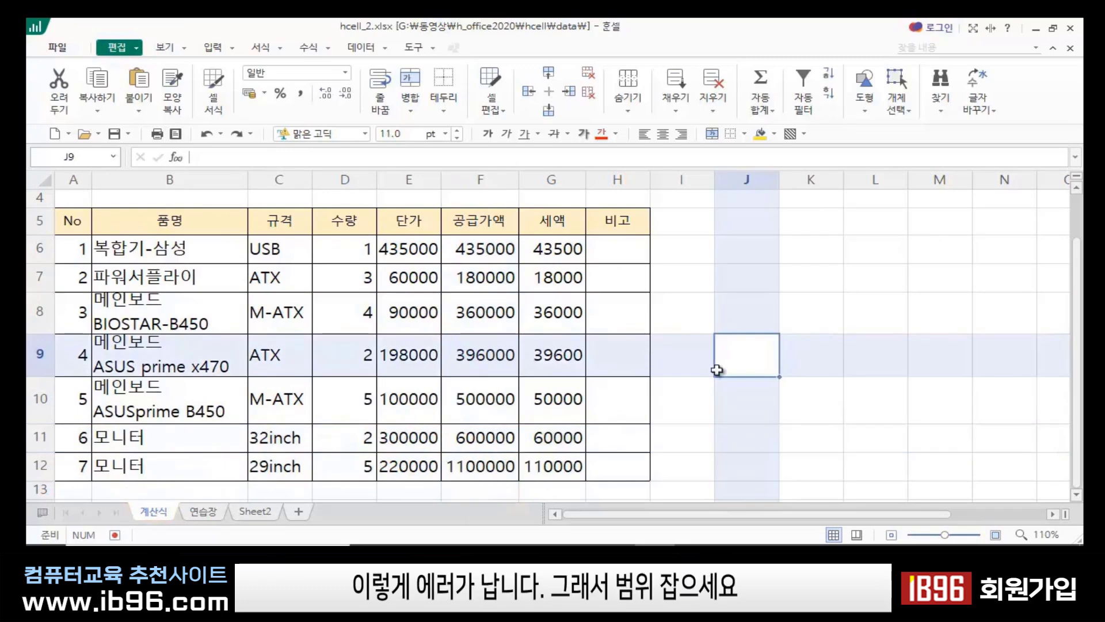
- Copy the 공급가액 range F6:F12 on the 계산식 sheet
click(481, 248)
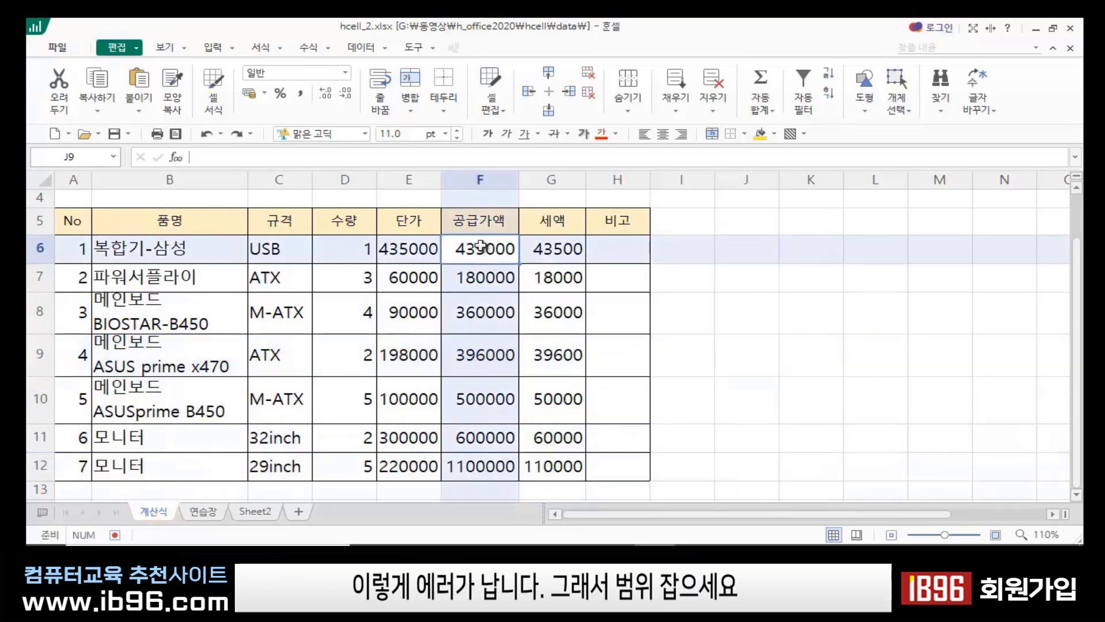
drag(481, 247, 477, 464)
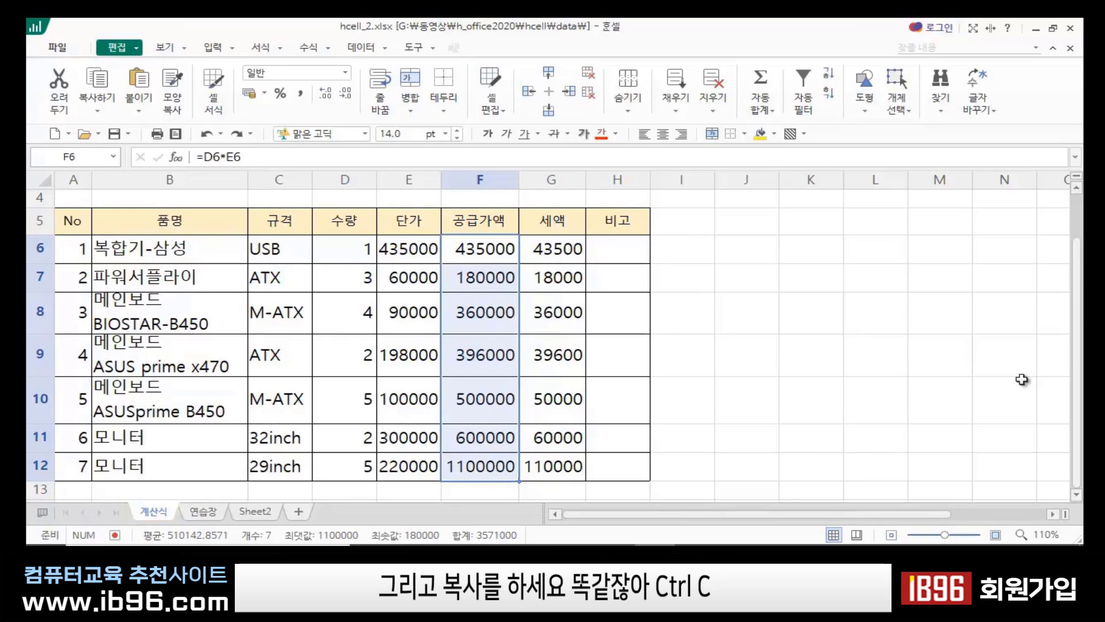
key(ctrl+c)
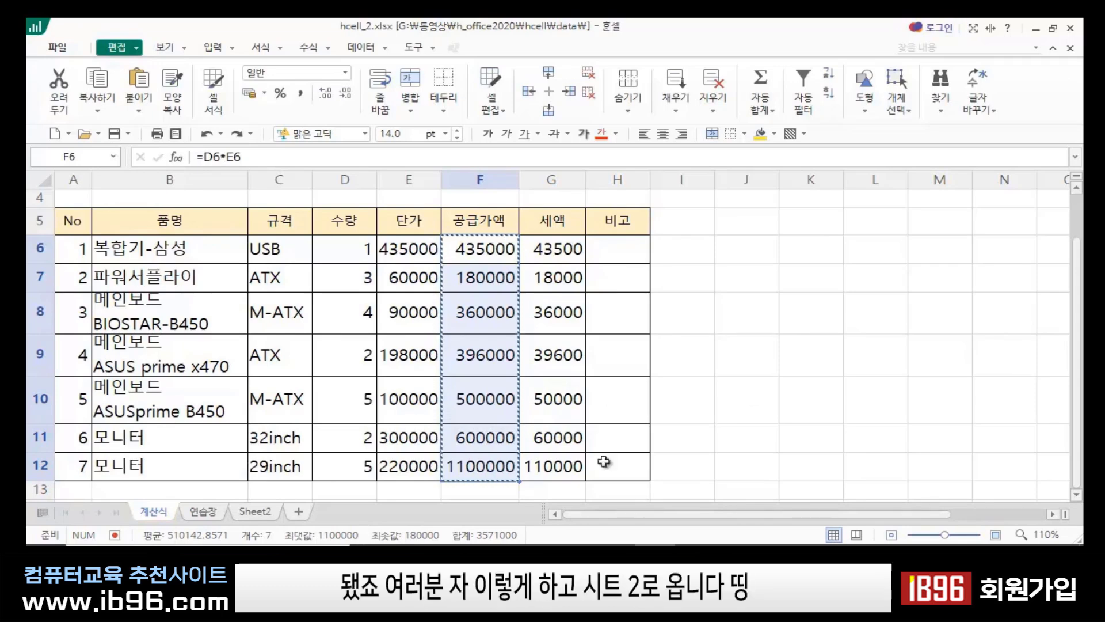
- Paste only the values (값) of the copied 공급가액 range into Sheet2 starting at D4, using Paste Special (골라 붙이기)
click(256, 513)
click(535, 309)
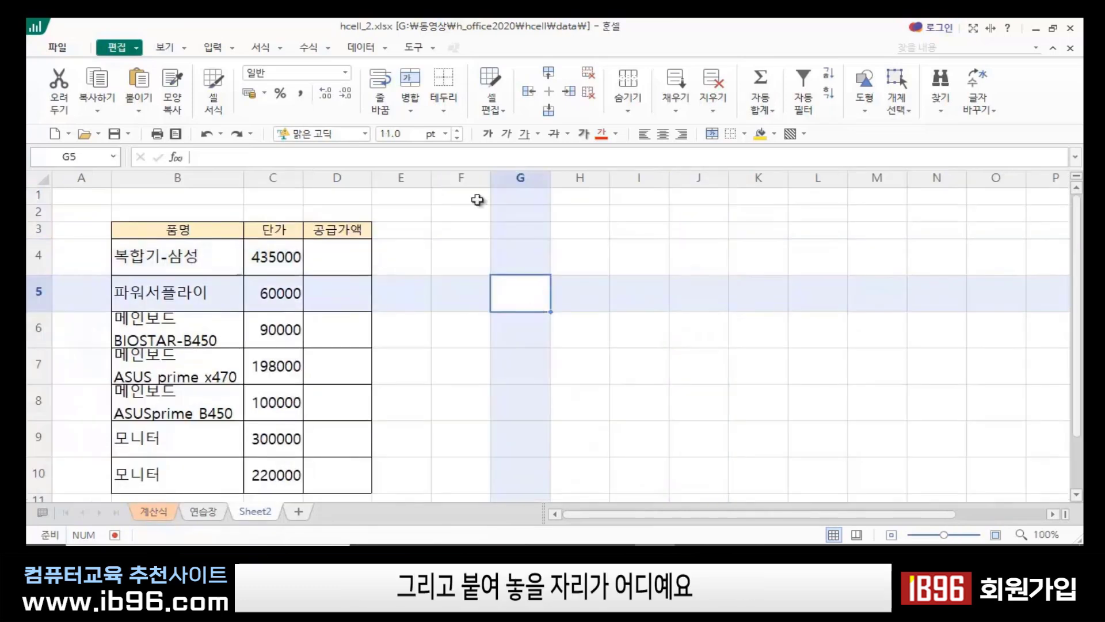
click(346, 254)
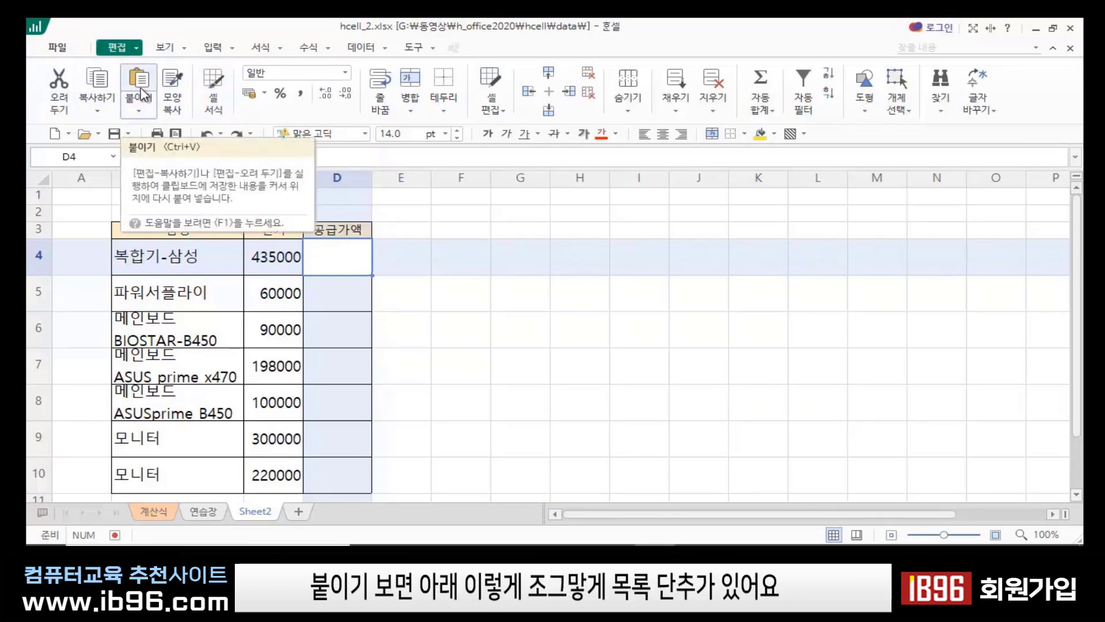
click(139, 115)
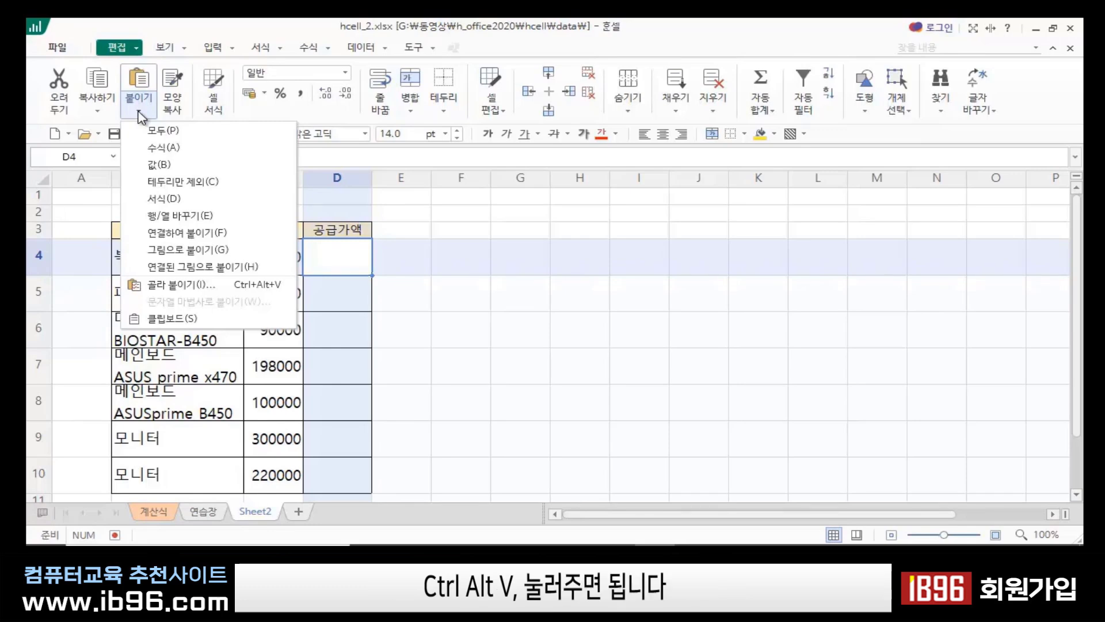
click(215, 284)
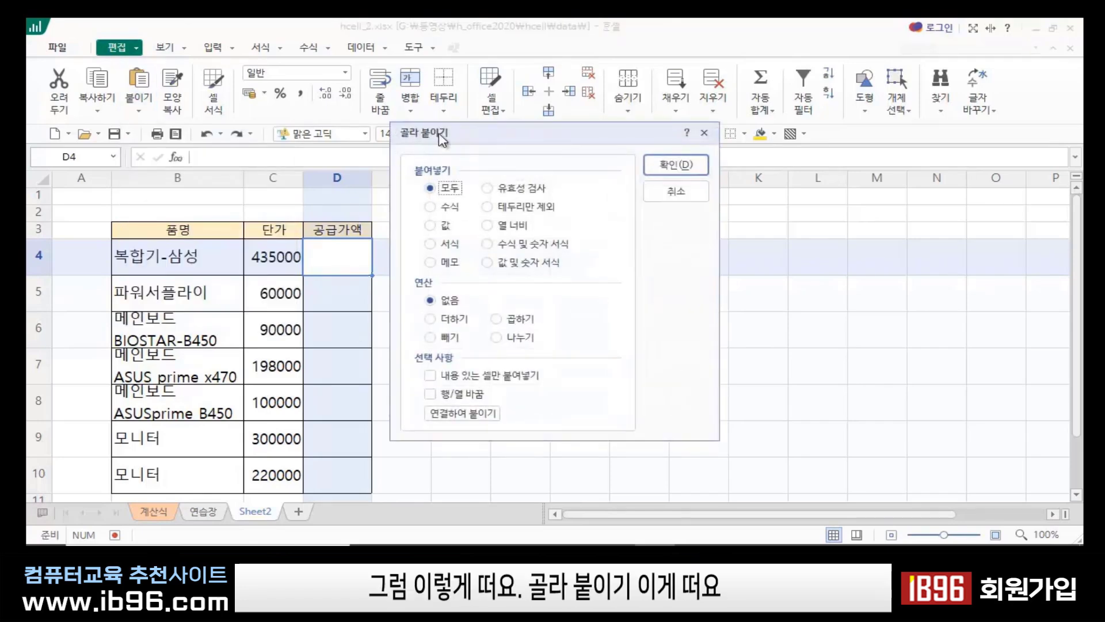
drag(448, 140, 475, 177)
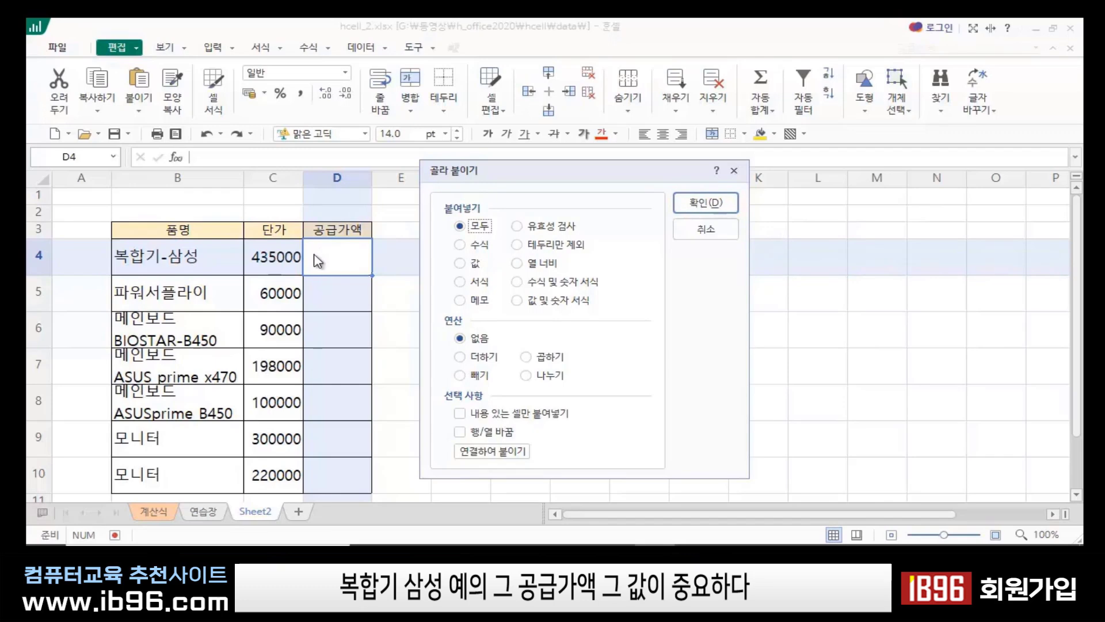
click(460, 265)
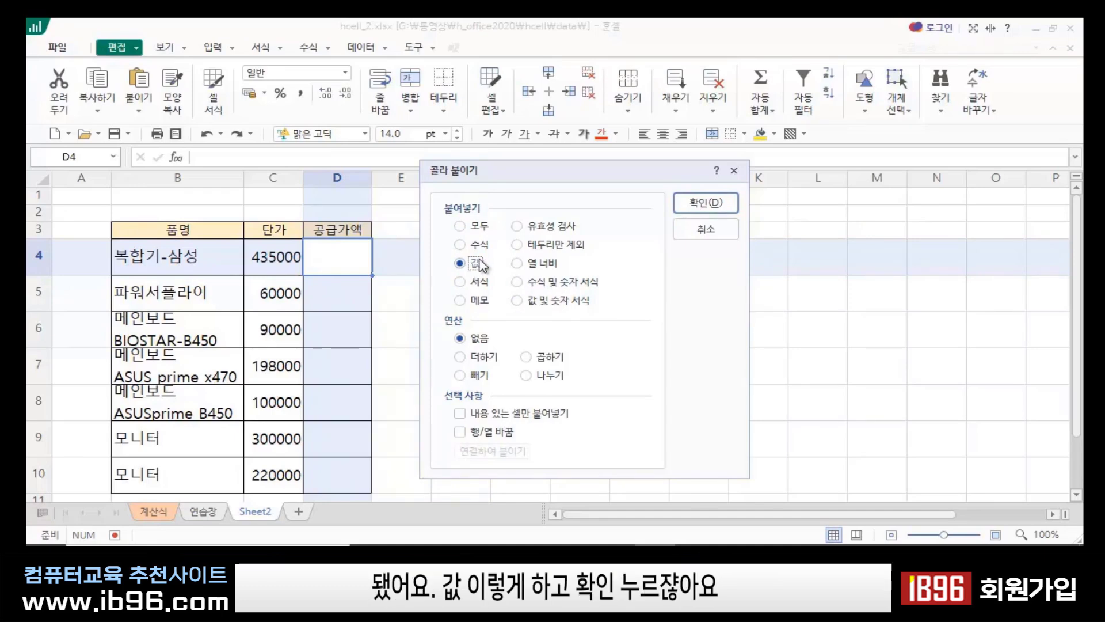
click(695, 206)
click(562, 285)
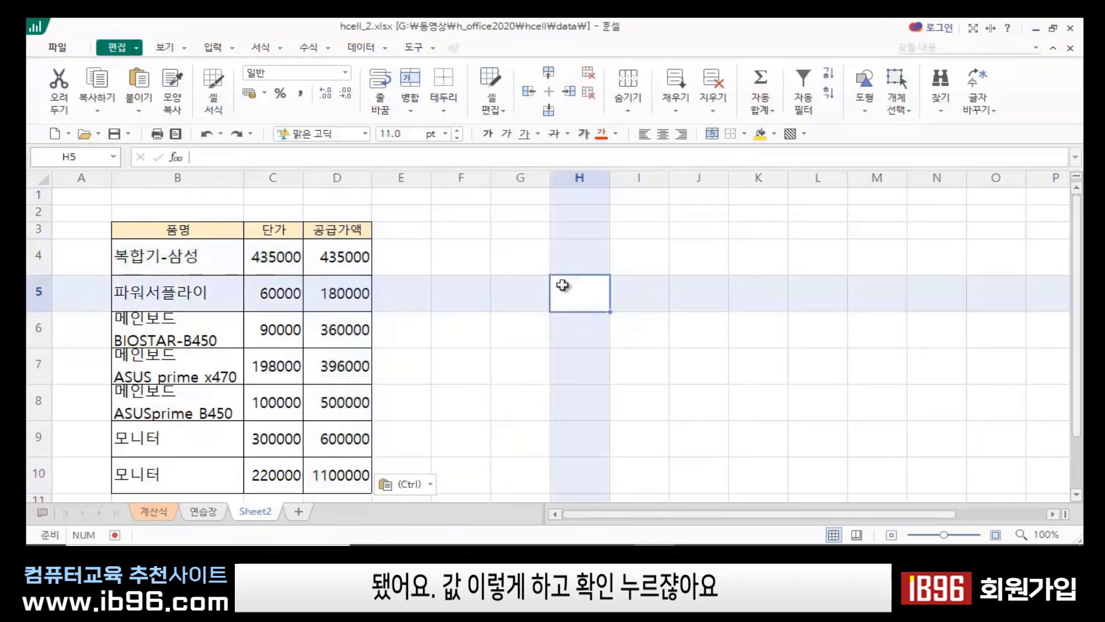
- Check the content of the pasted 공급가액 cells D4, D5 and D6 on Sheet2
click(328, 257)
click(328, 296)
click(337, 333)
click(323, 255)
click(338, 291)
click(338, 323)
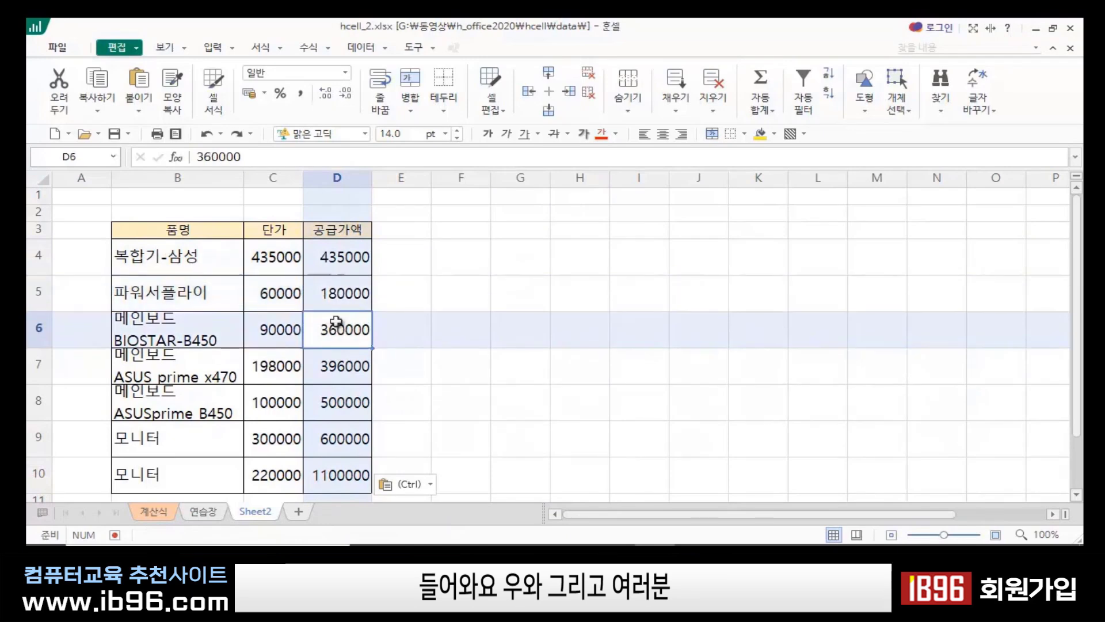
- Compare the pasted content of D4 on Sheet2 with the formula in F6 on the 계산식 sheet, and check D7
click(328, 256)
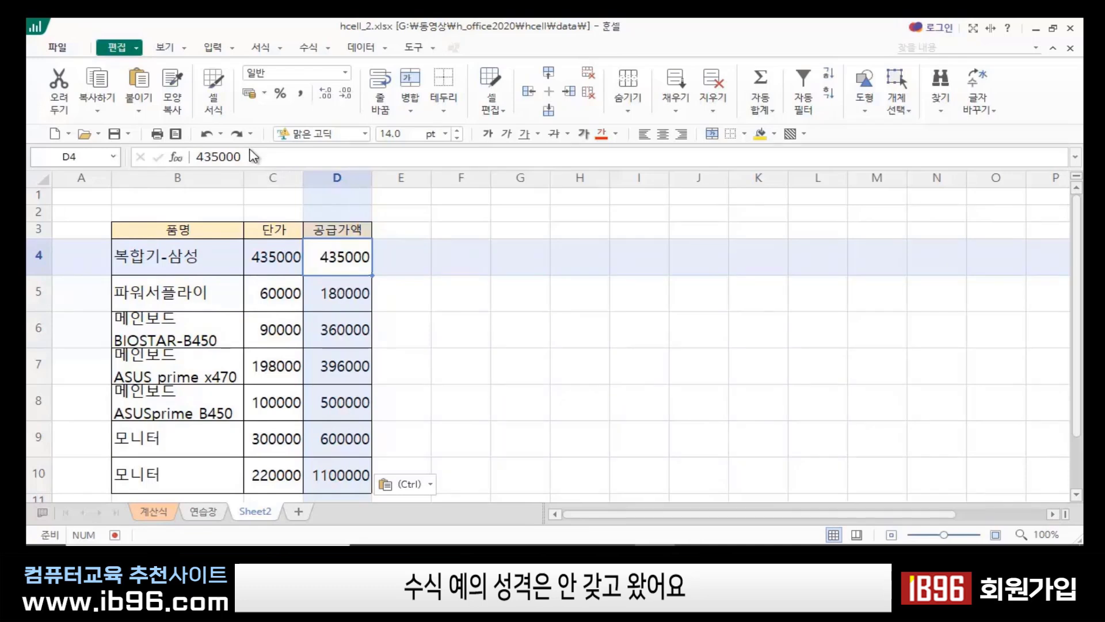
click(151, 510)
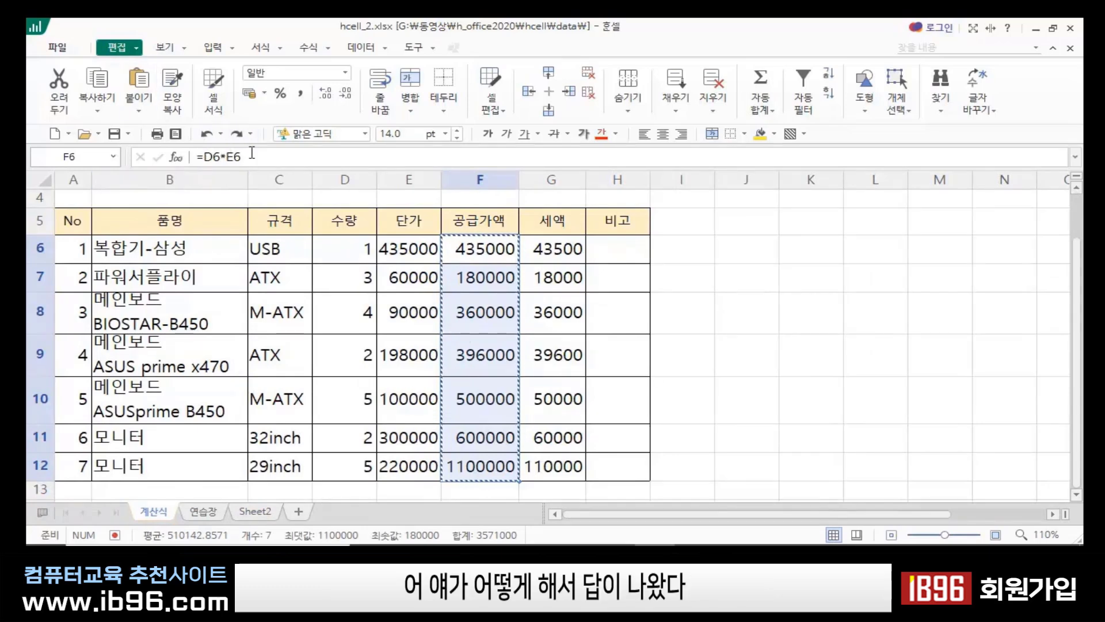
click(255, 512)
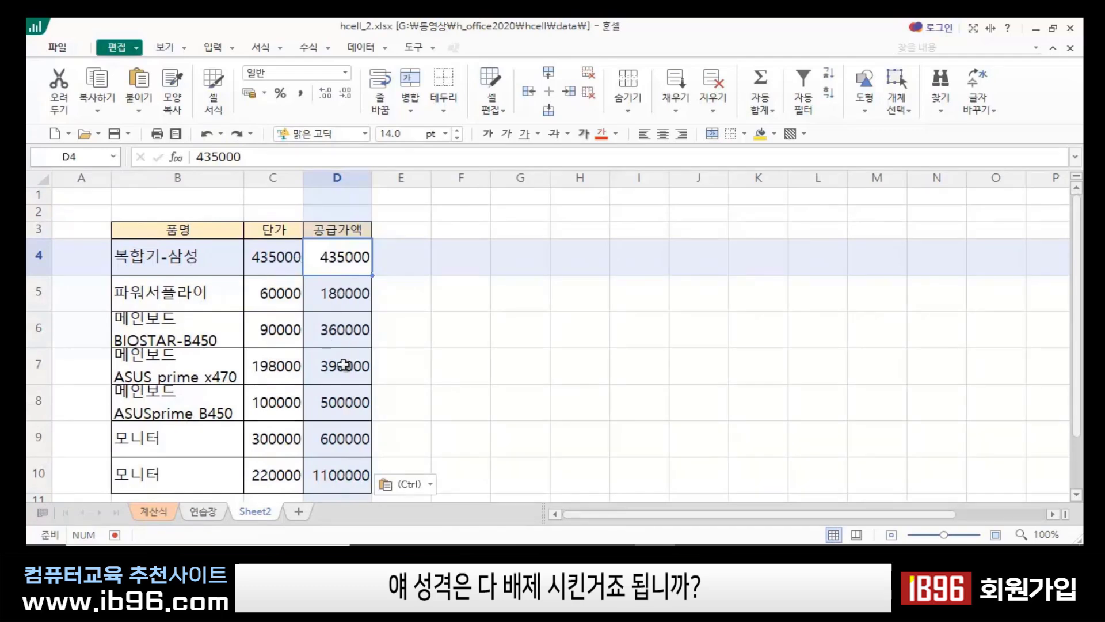
click(538, 351)
click(348, 251)
click(352, 368)
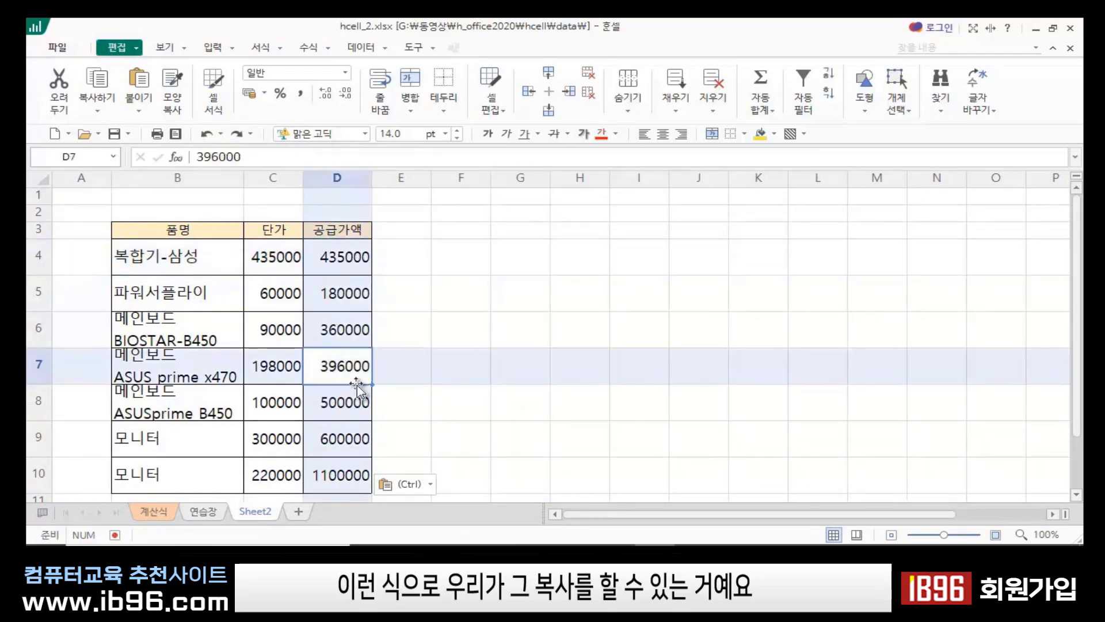
click(544, 352)
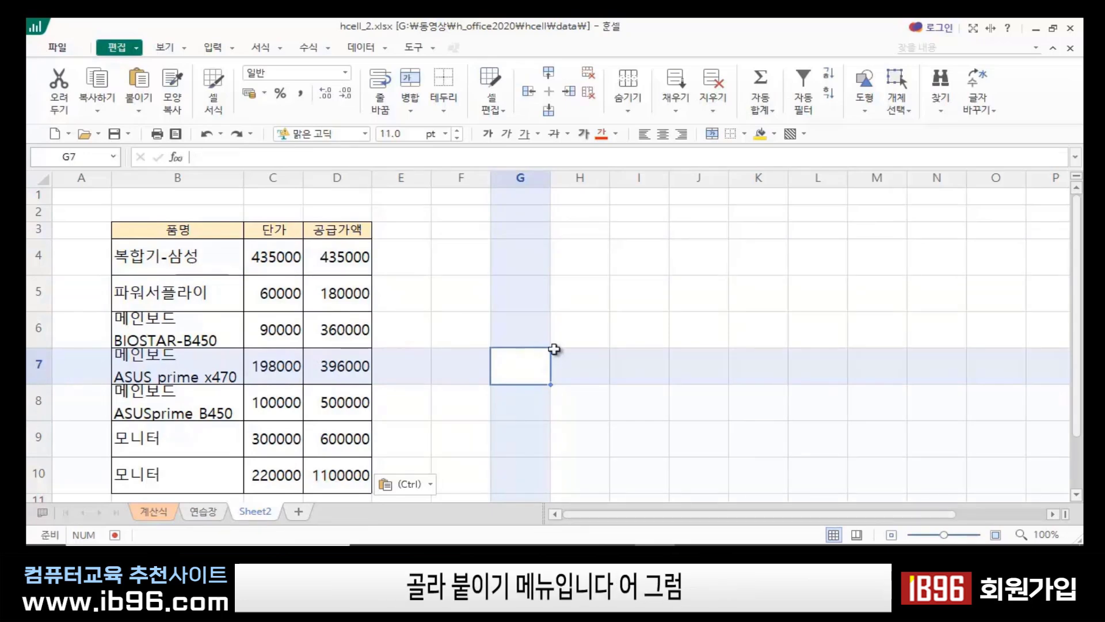
click(569, 230)
click(603, 299)
click(552, 356)
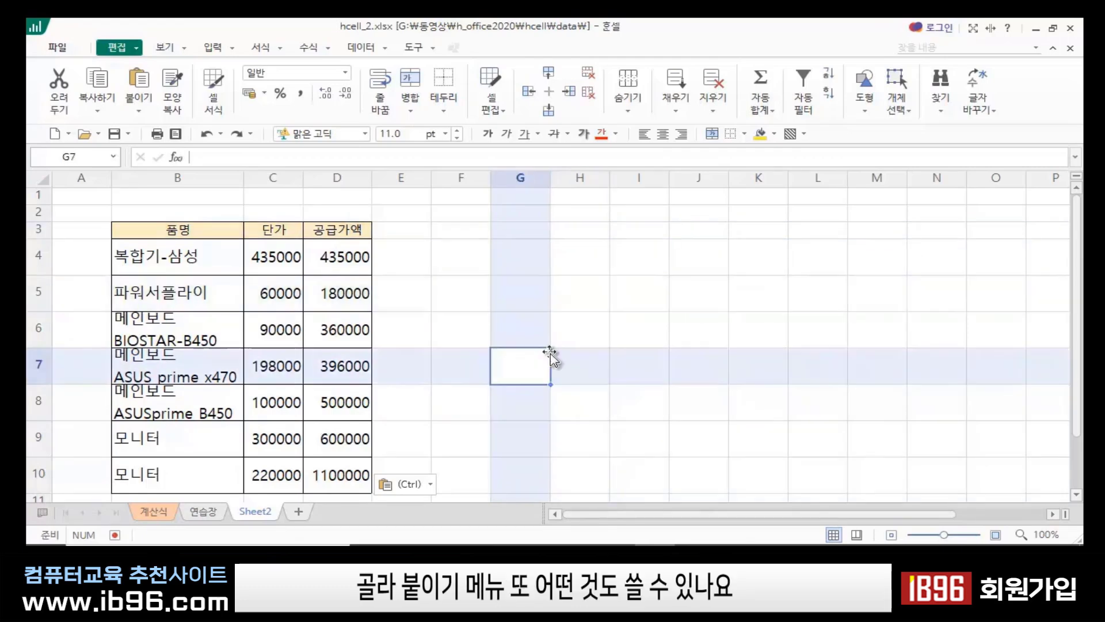
click(541, 298)
click(624, 306)
click(605, 361)
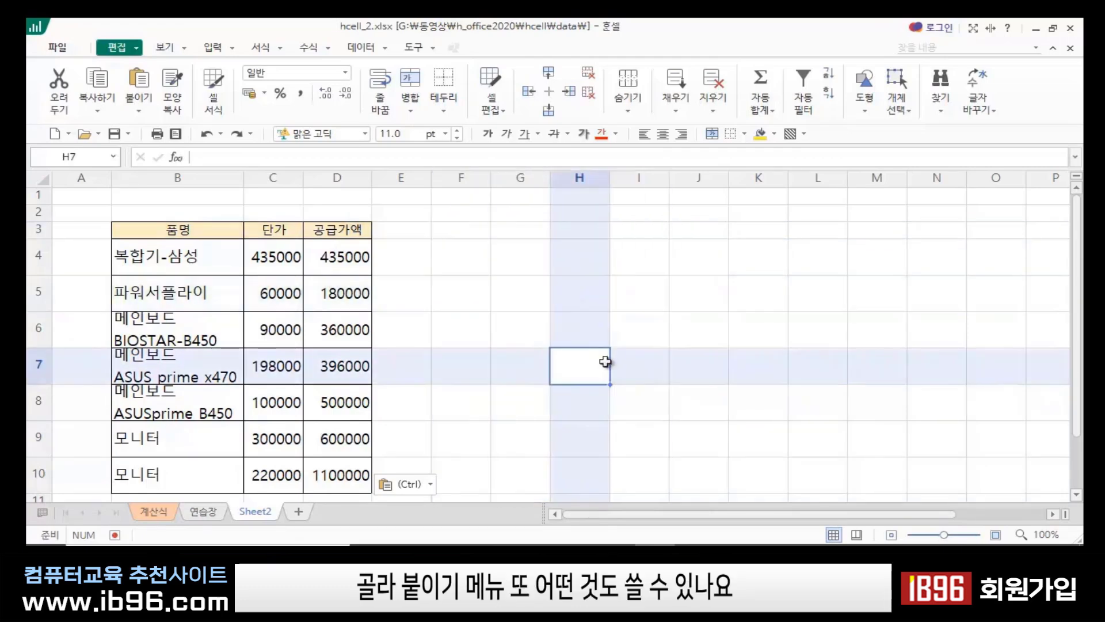
scroll(437, 398, down, 1)
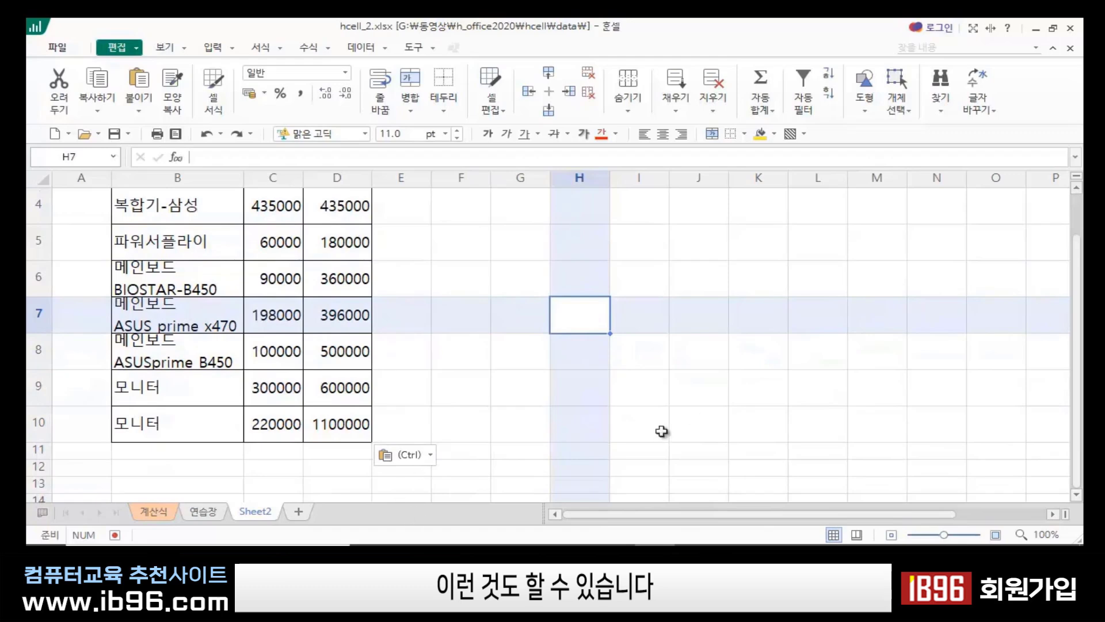
scroll(484, 420, up, 1)
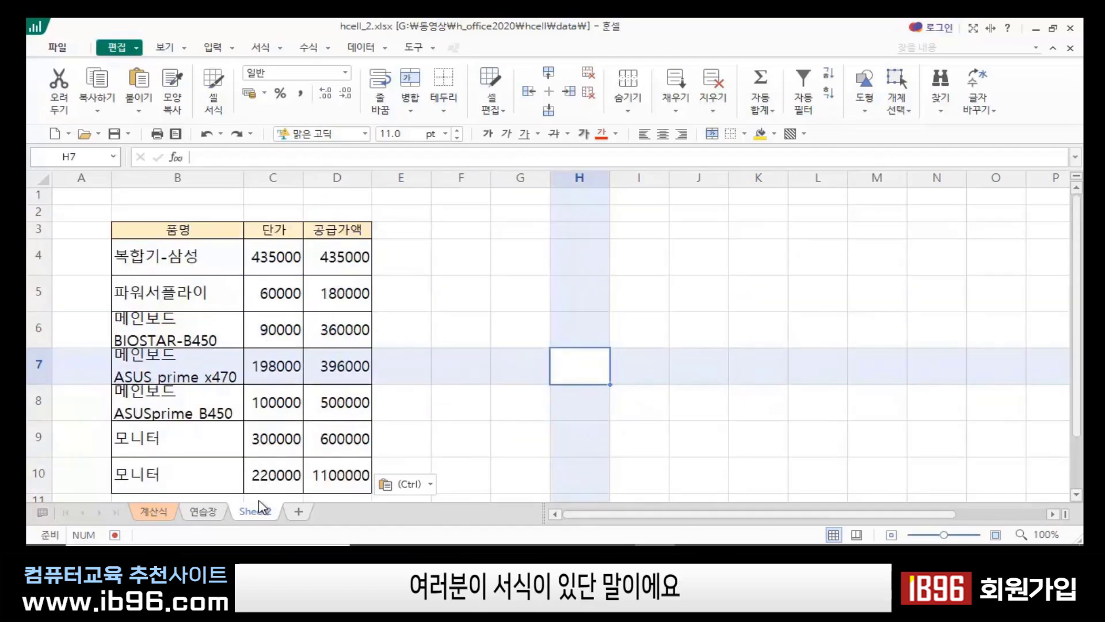
- Apply the thousands-separator comma format to the 단가 values in C4:C10 on Sheet2
click(459, 321)
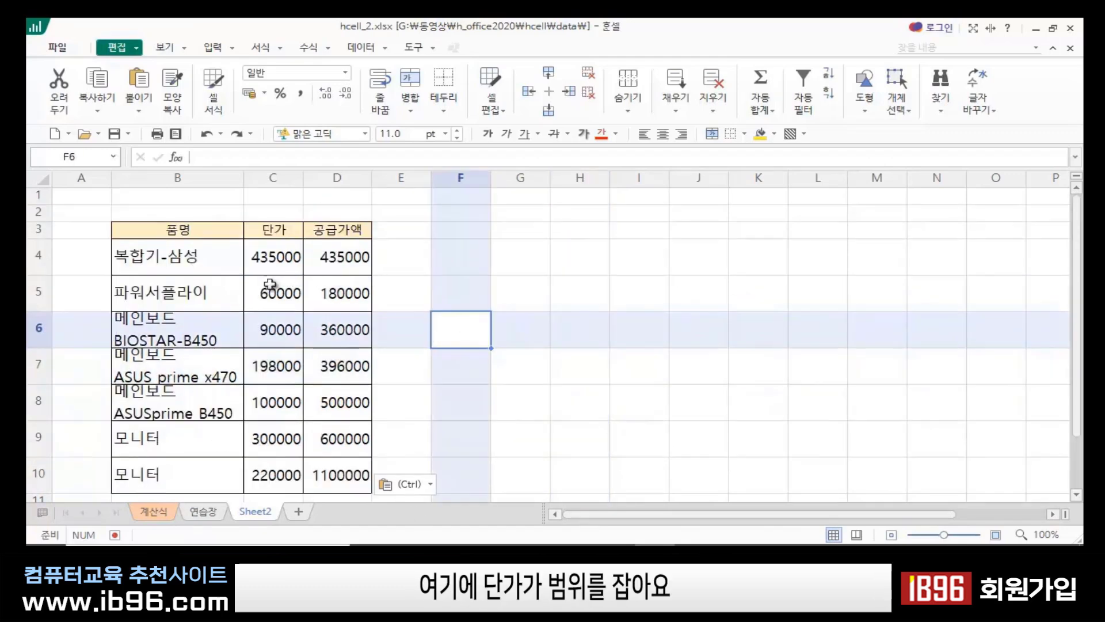
click(262, 264)
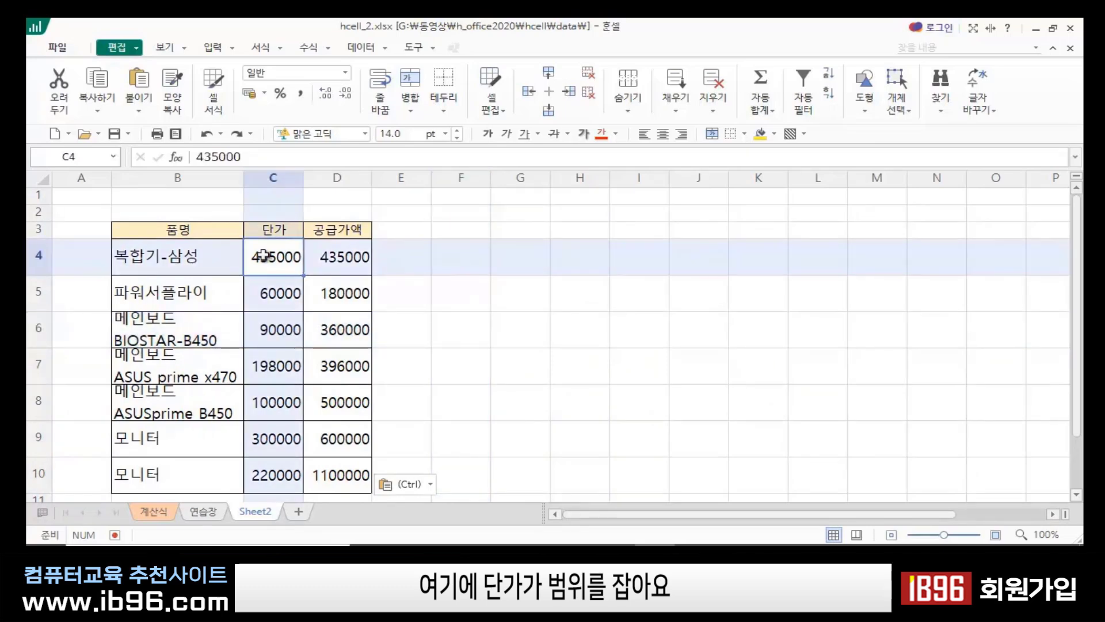
drag(257, 279, 261, 477)
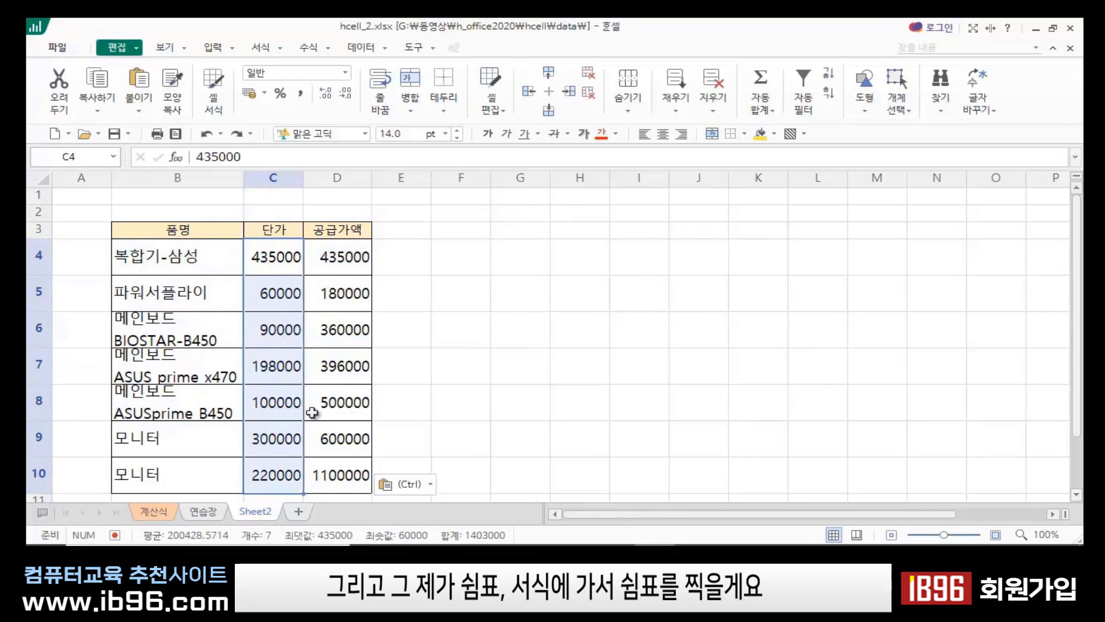
click(260, 49)
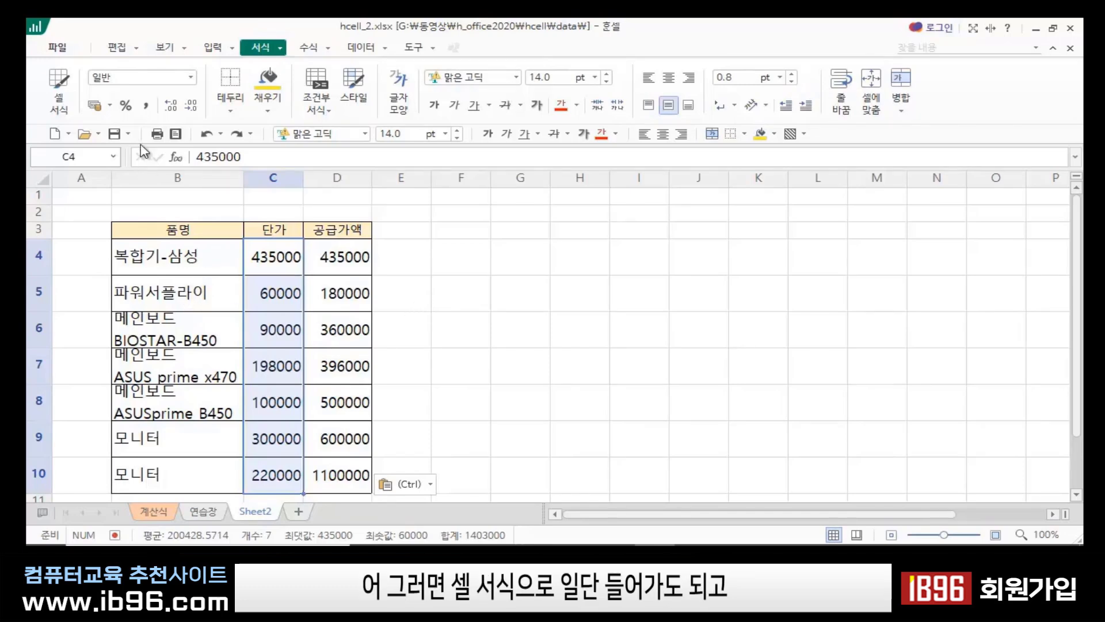
click(146, 107)
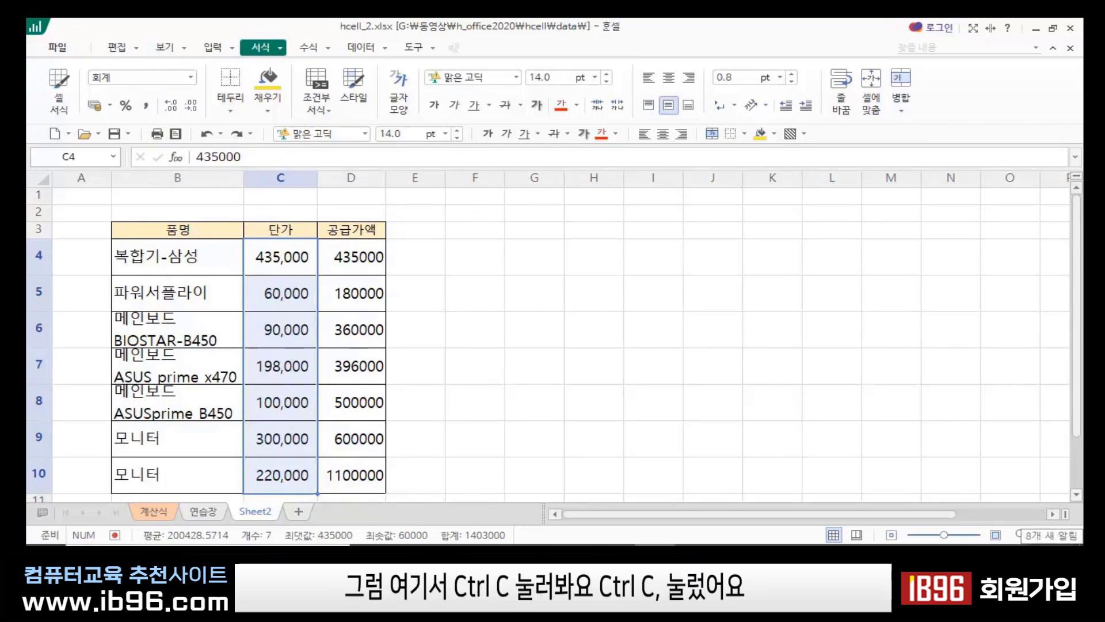
- Copy the 단가 range C4:C10 and paste only its formatting (서식) starting at E4, using Paste Special (골라 붙이기)
key(ctrl+c)
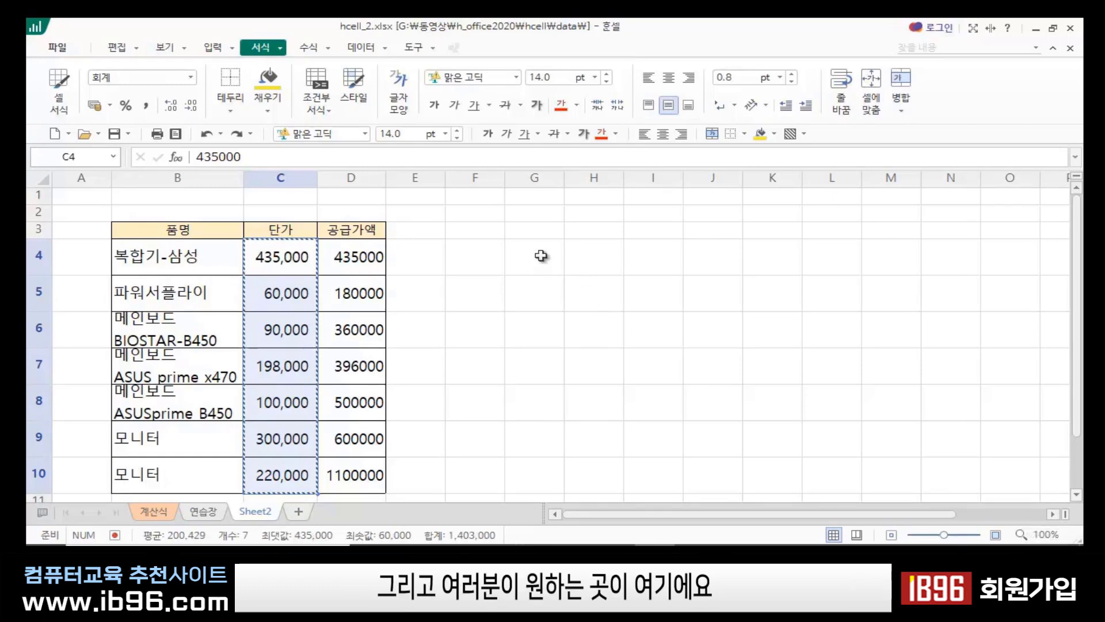
click(414, 259)
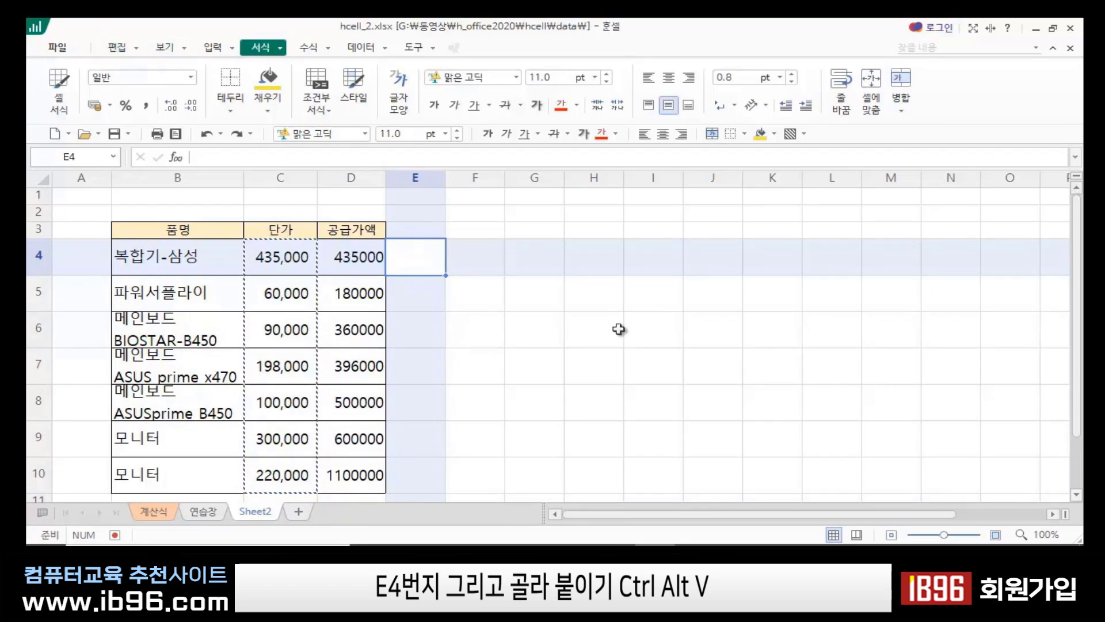
key(ctrl+alt+v)
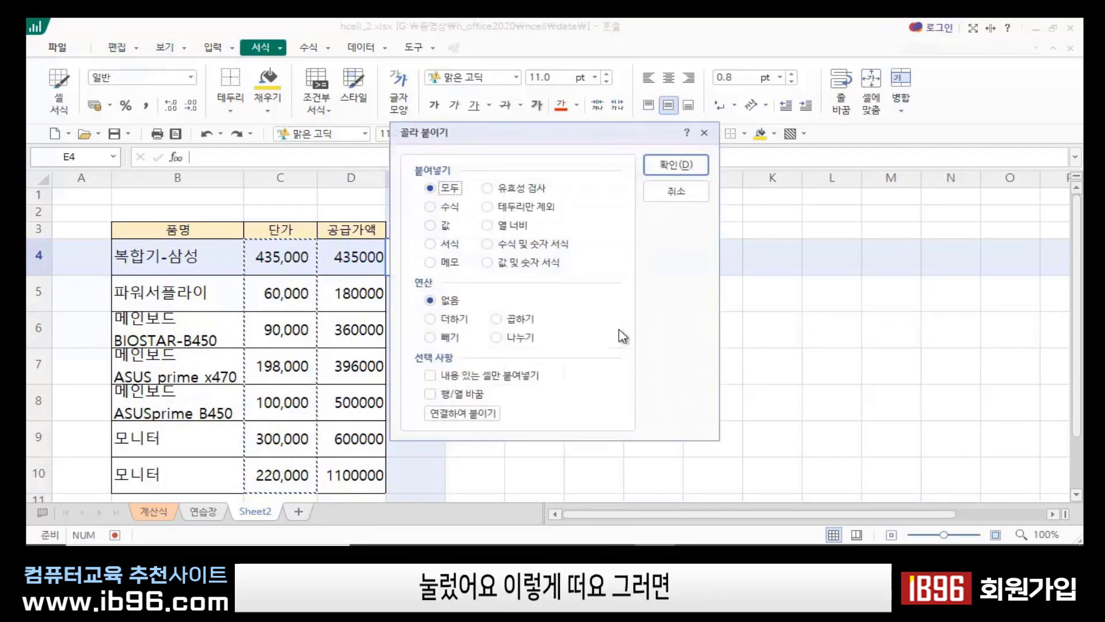
drag(496, 132, 675, 137)
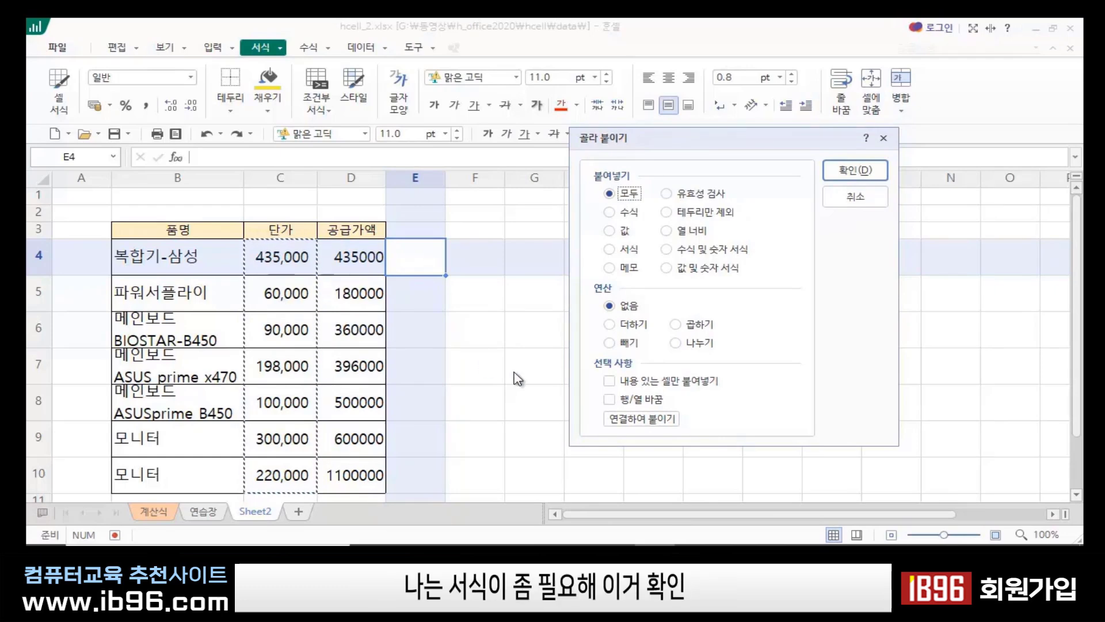
click(610, 251)
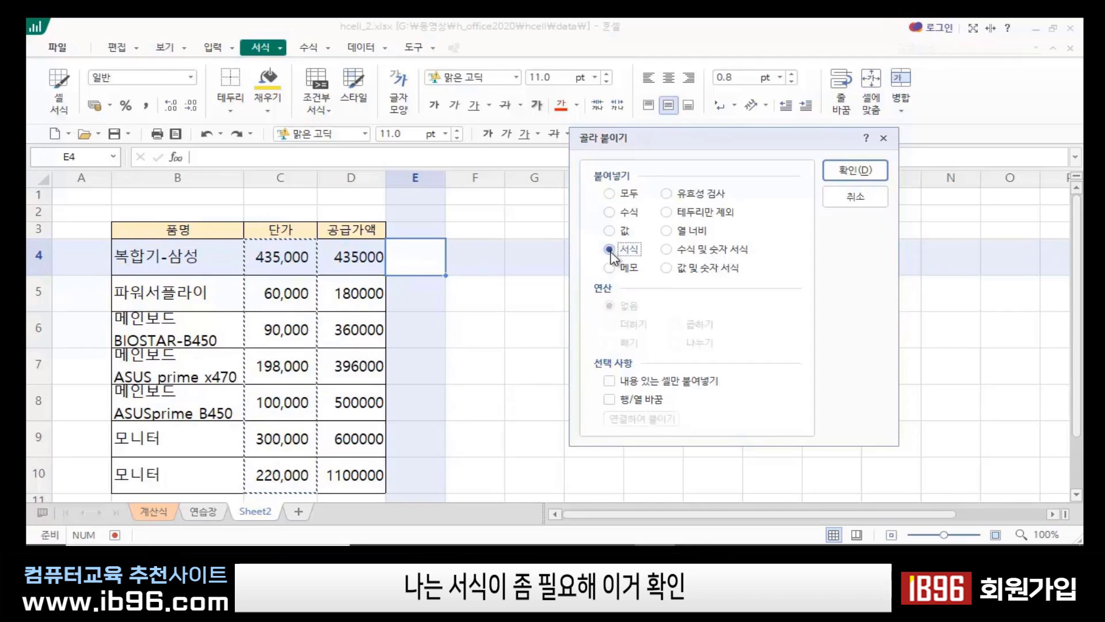
click(871, 170)
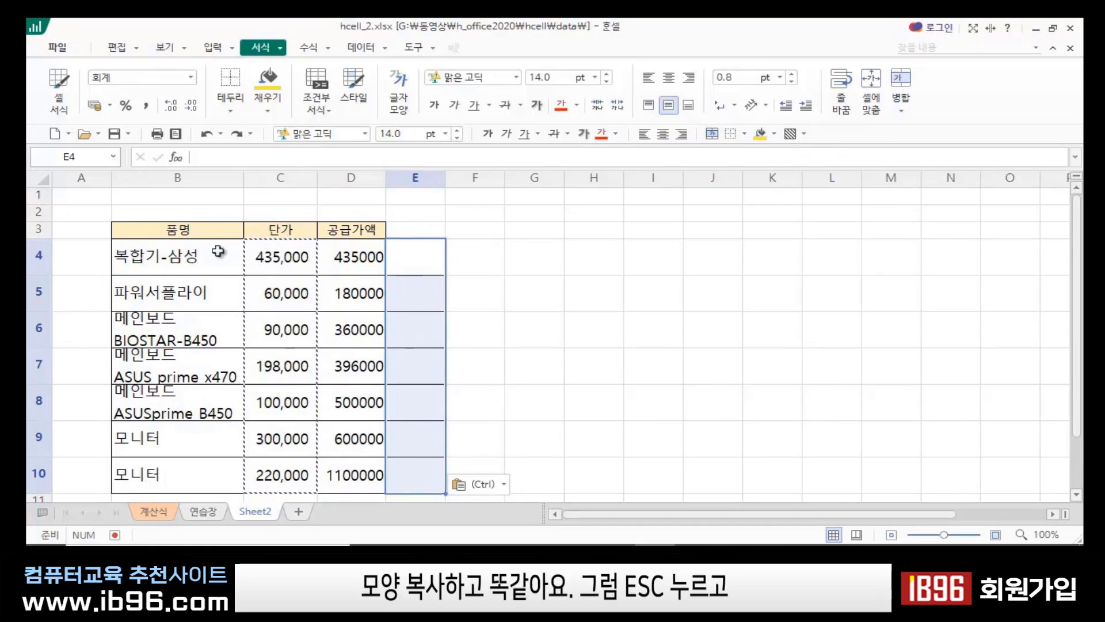
key(Escape)
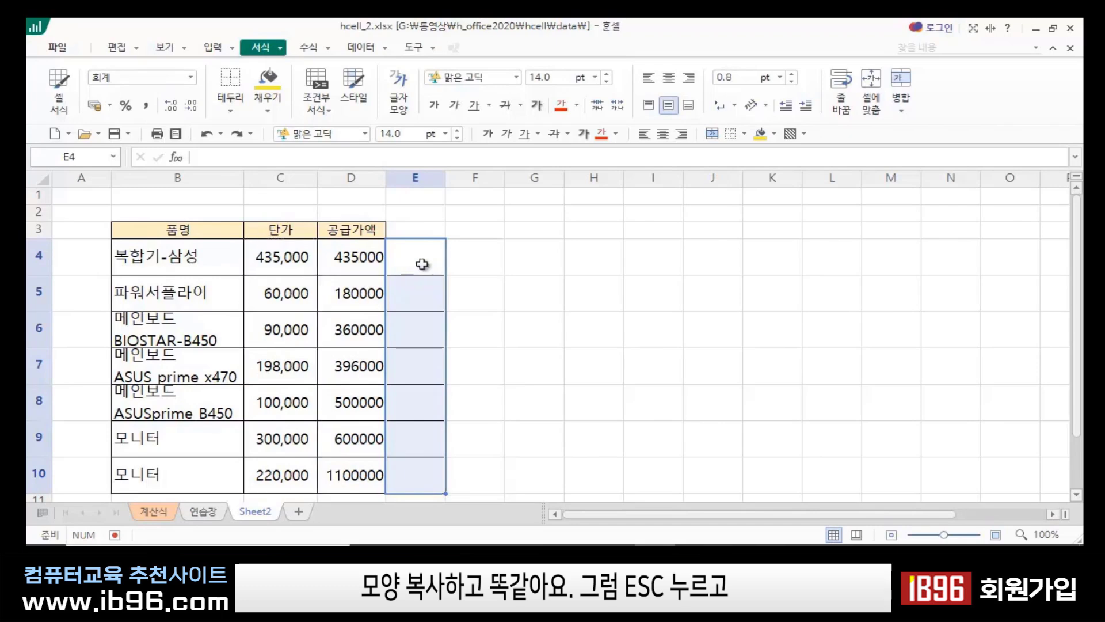
- Enter 1234500 in cell E4 to test the pasted number format
click(426, 269)
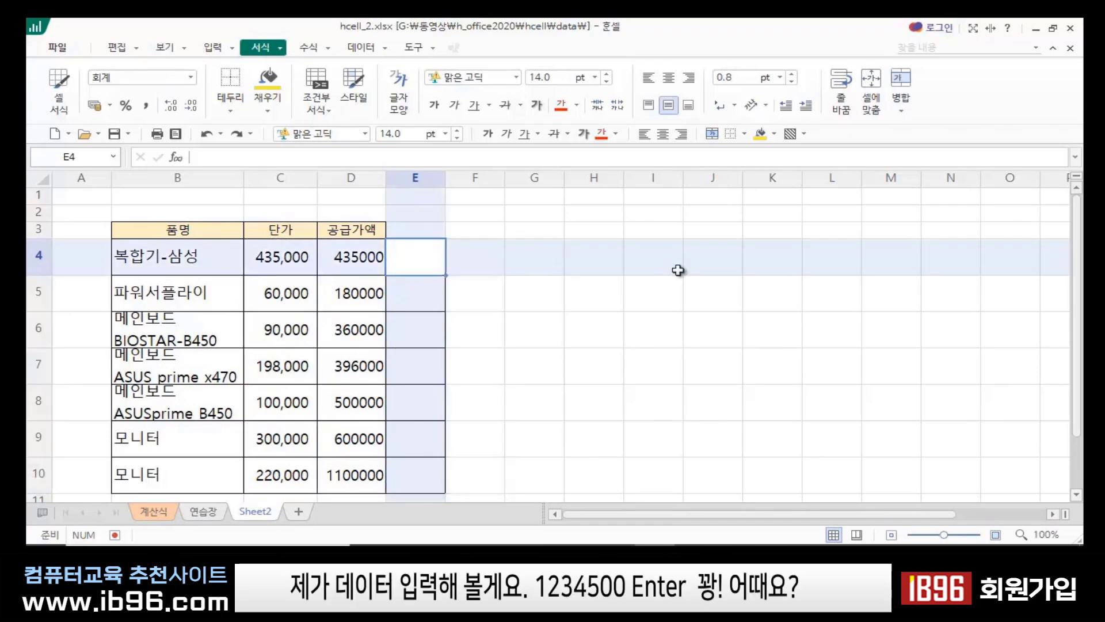
text(1234500)
key(Return)
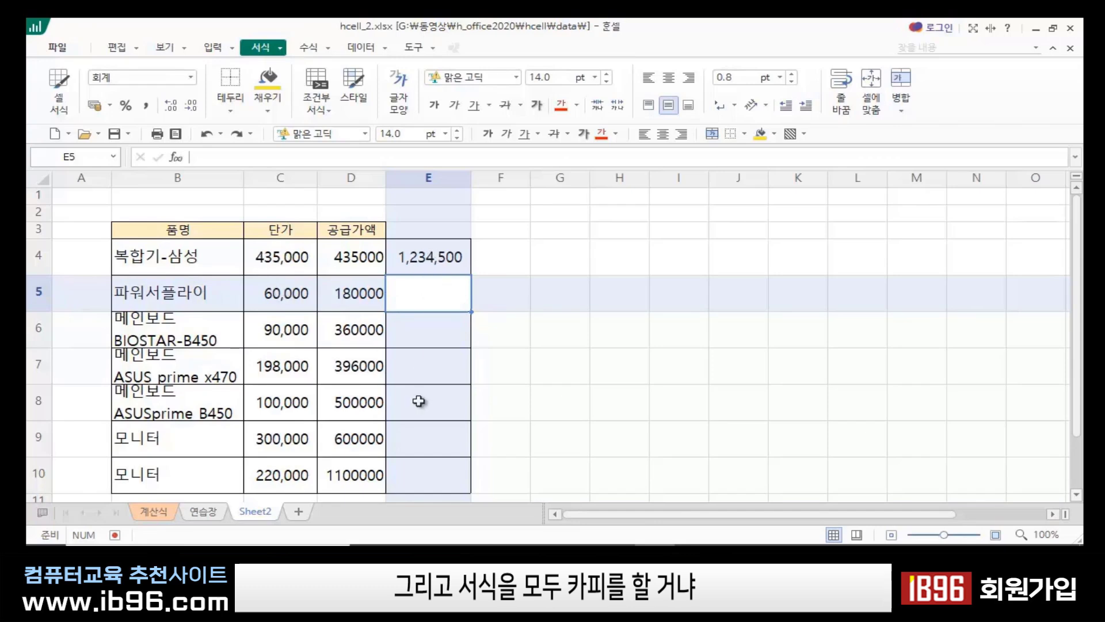
click(584, 369)
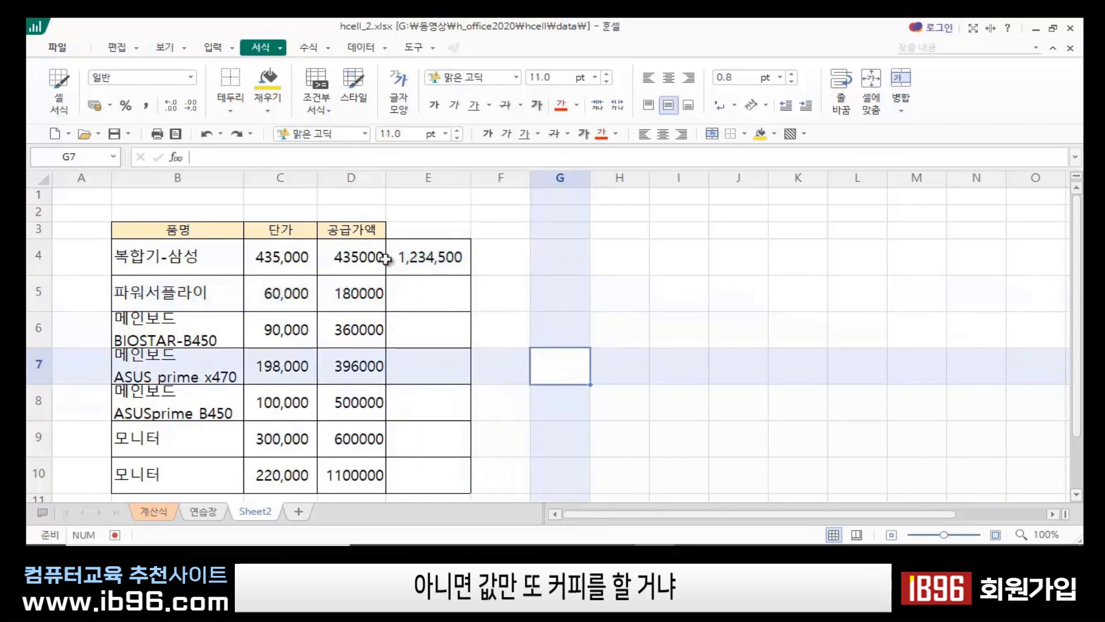
click(579, 287)
click(545, 388)
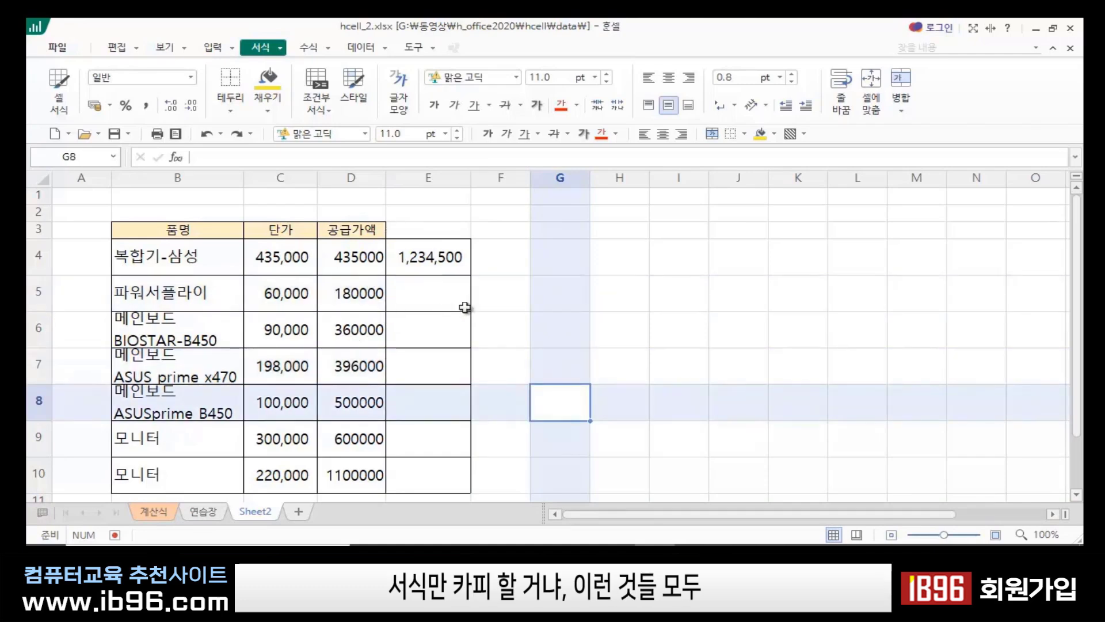